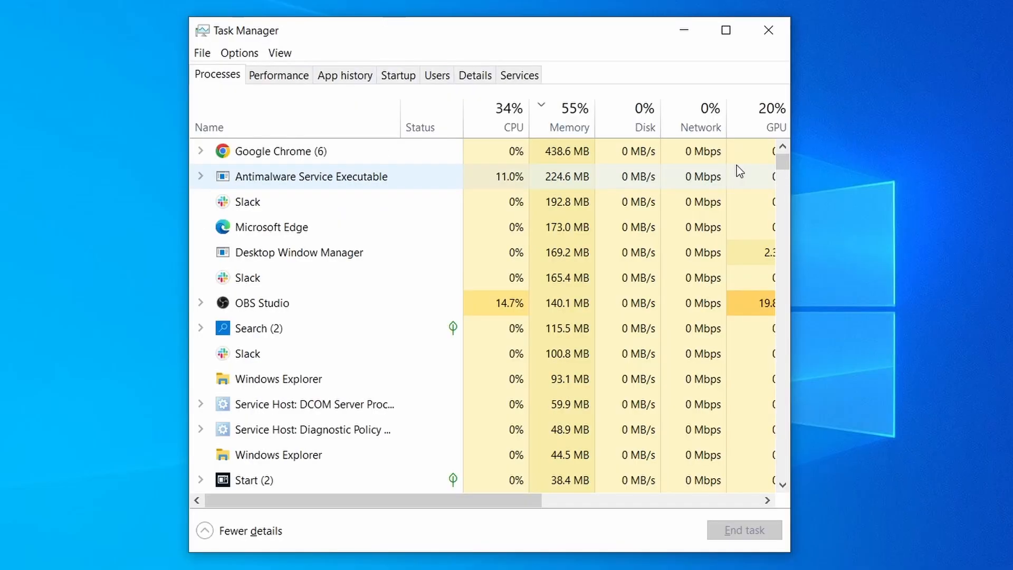
left_click(486, 125)
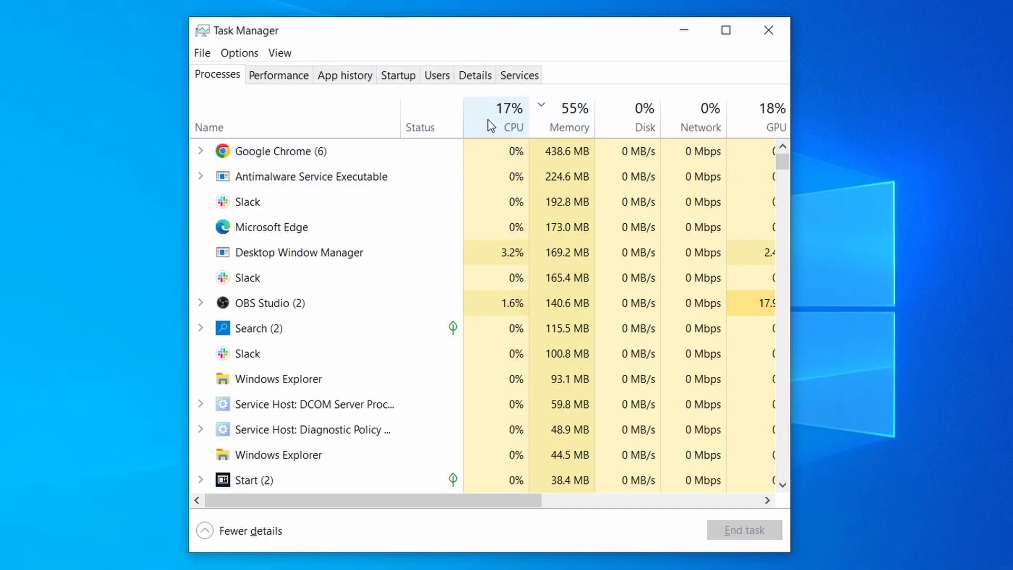
left_click(575, 116)
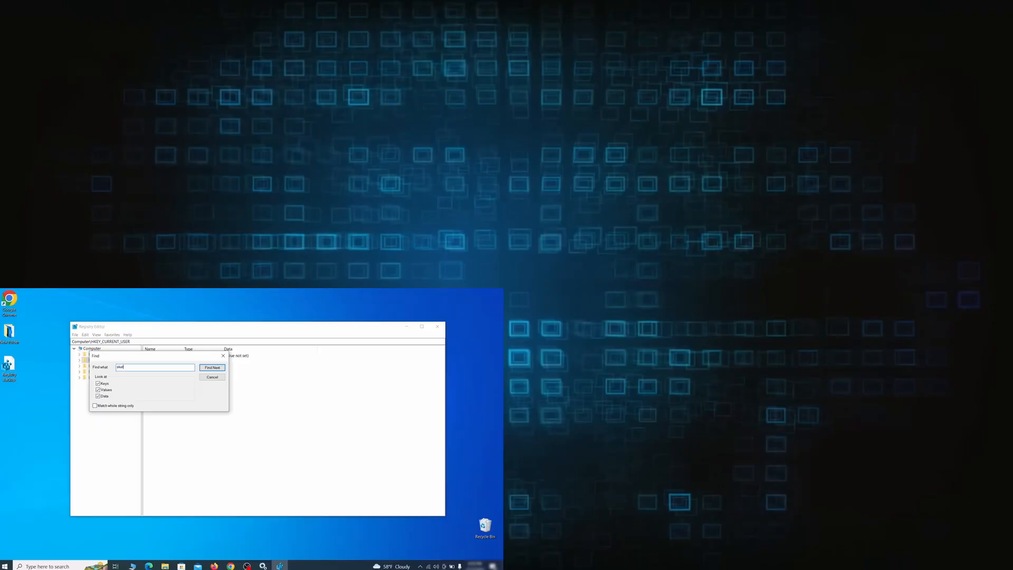
Step: Search the registry for "sketchy" across keys, values and data
type("chy")
scroll(813, 91, "down", 1)
scroll(142, 170, "down", 3)
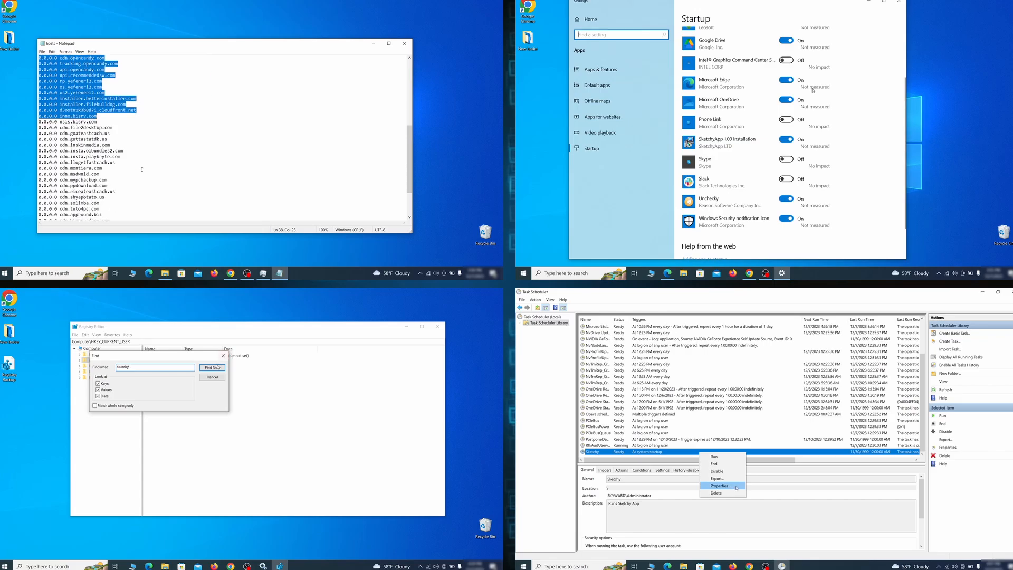
scroll(142, 170, "down", 3)
scroll(812, 91, "down", 1)
left_click(218, 367)
Step: Open the properties of the Sketchy scheduled task and delete the suspicious 0.0.0.0 entries through the end of the hosts file
left_click(737, 488)
left_click_drag(141, 169, 127, 211)
left_click_drag(704, 324, 717, 325)
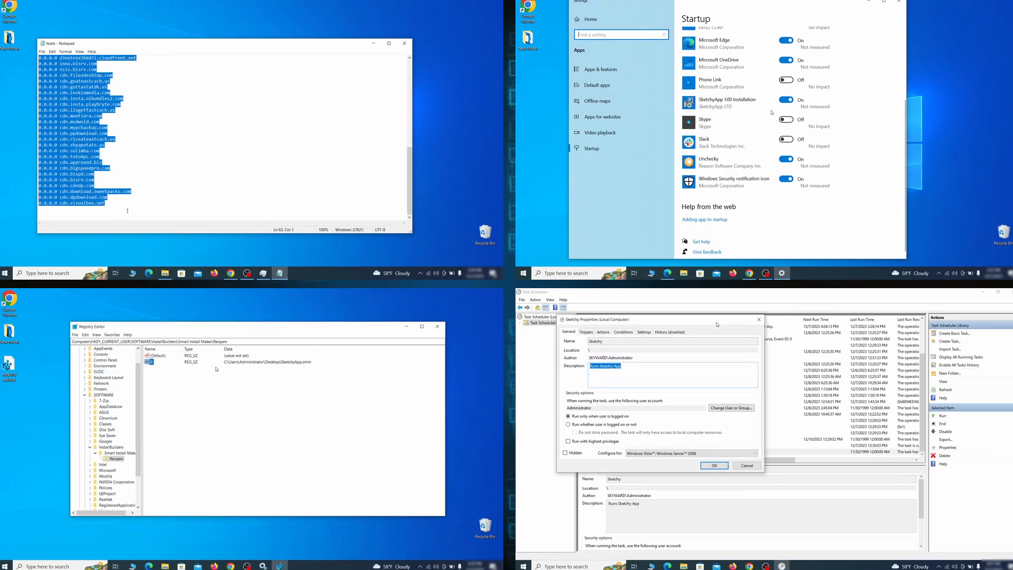
key("Delete")
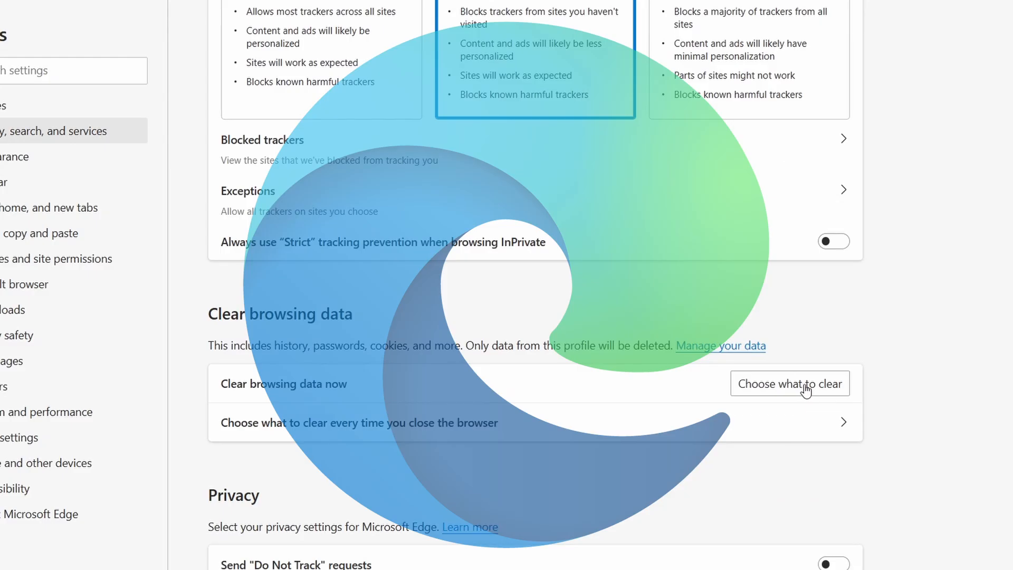
Step: Open the selection of browsing data to clear in Microsoft Edge's privacy settings
left_click(790, 384)
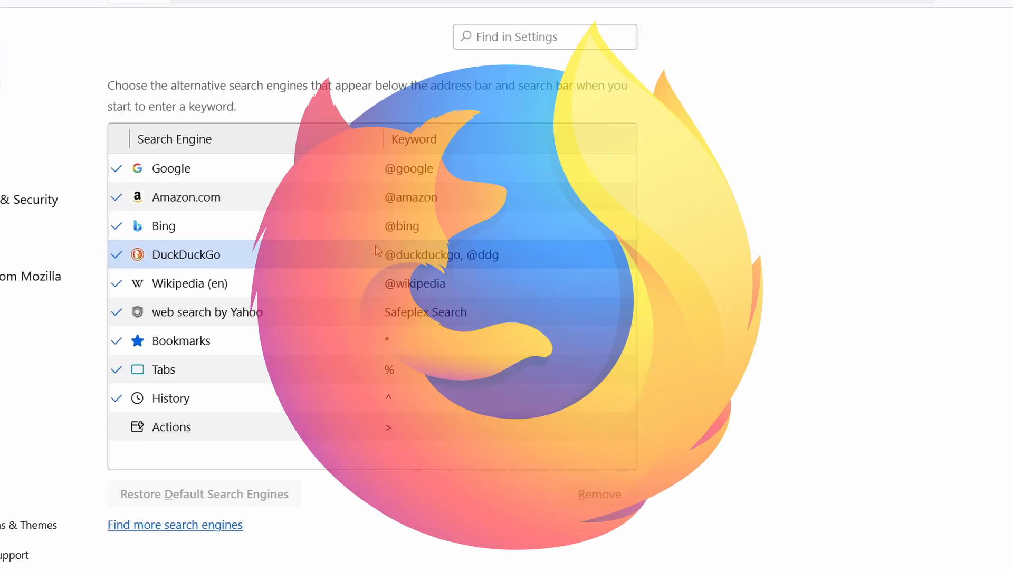
left_click(287, 232)
left_click(286, 256)
left_click(287, 284)
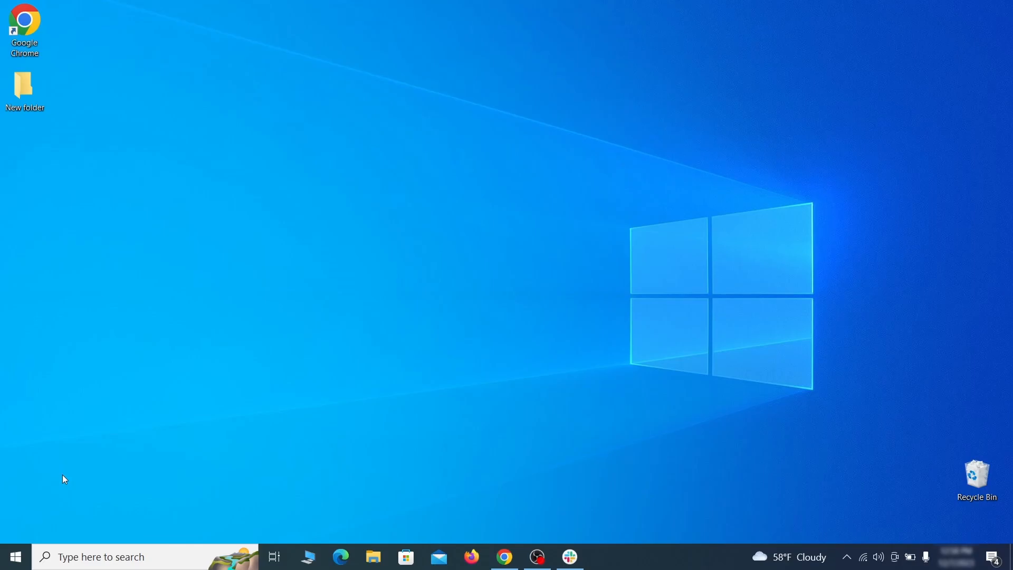
Step: Open the Windows 10 Recovery settings under Update & Security and restart the PC into Advanced startup
left_click(15, 557)
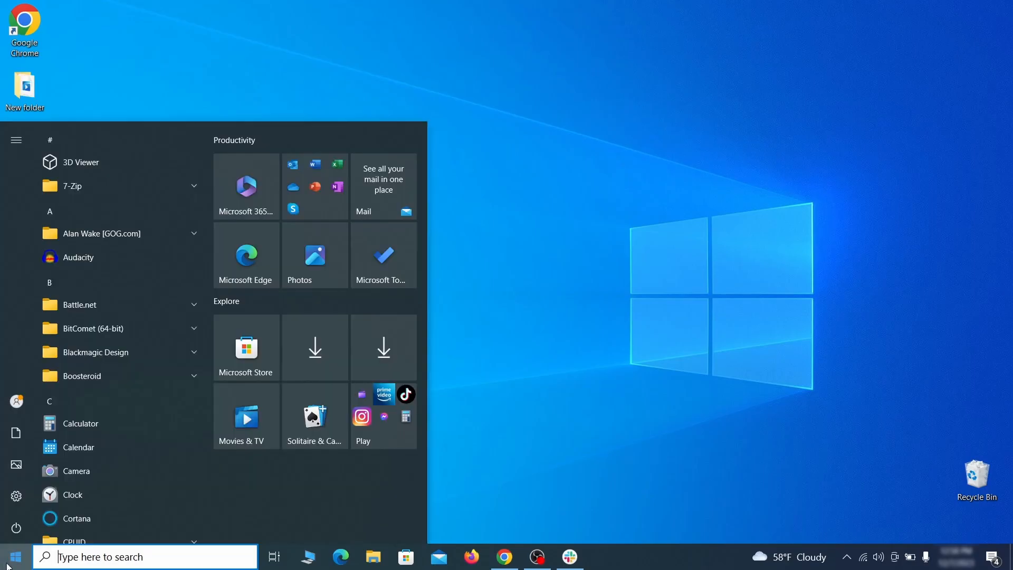
left_click(17, 496)
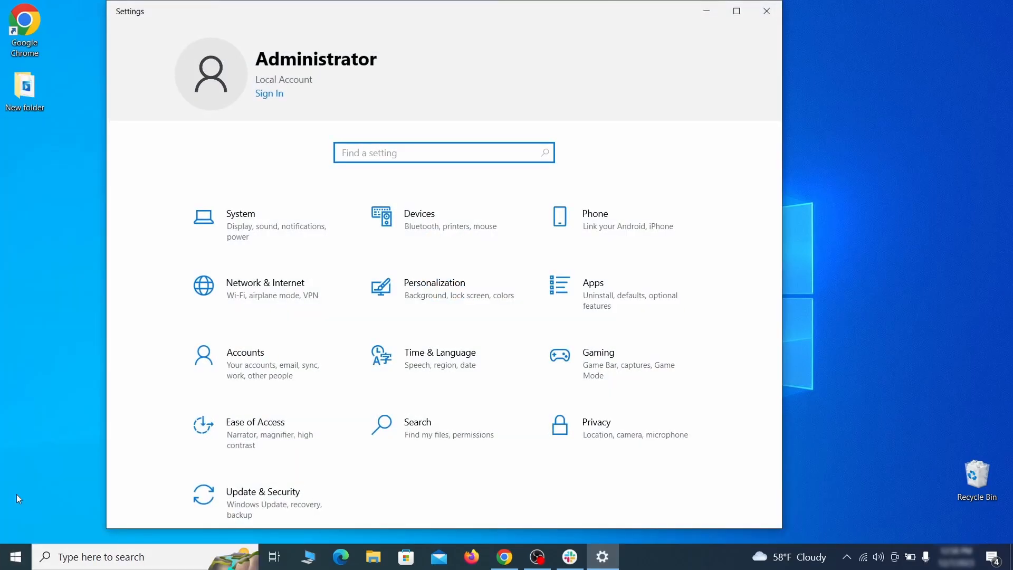
left_click(297, 496)
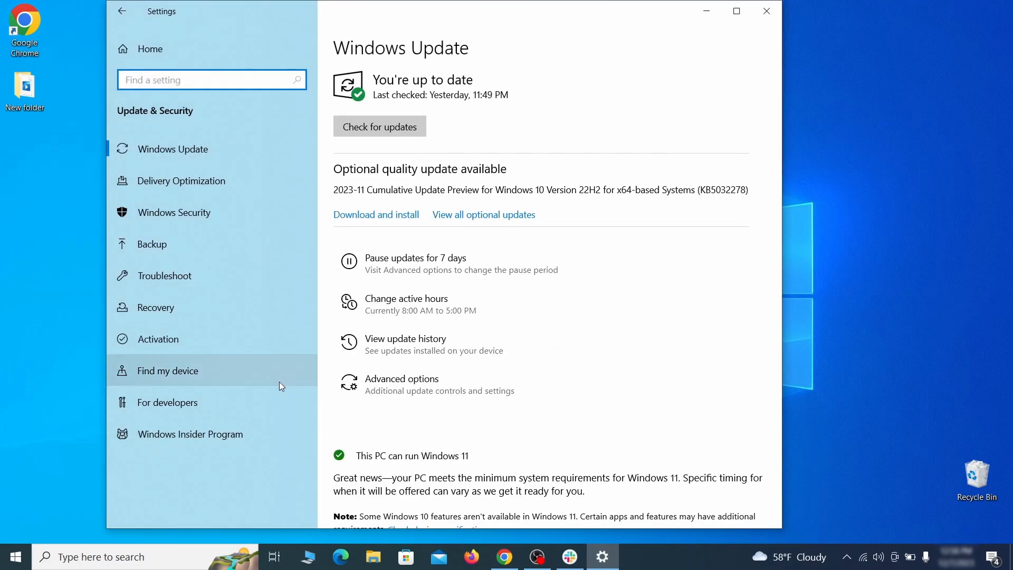
left_click(247, 311)
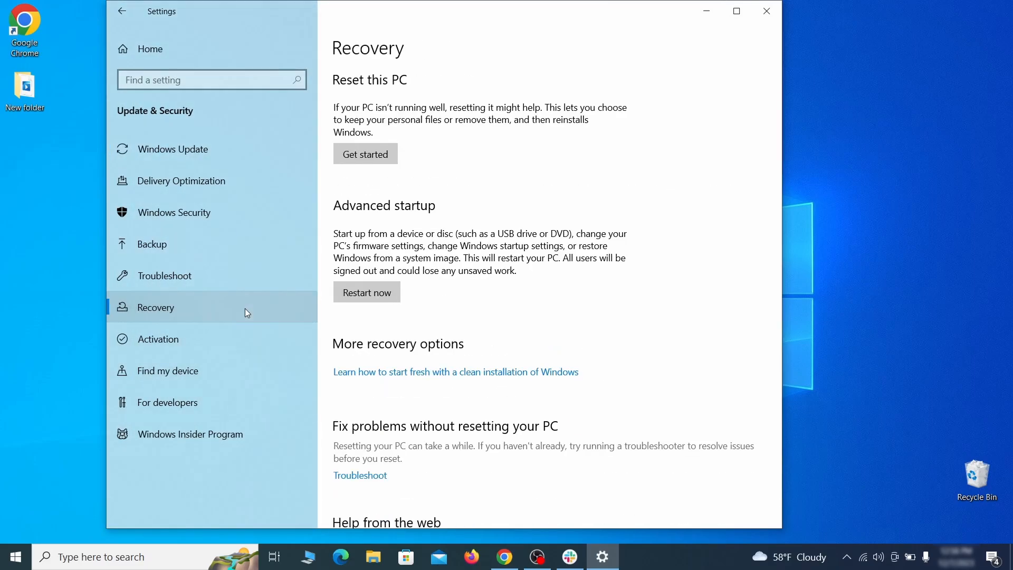
left_click(397, 301)
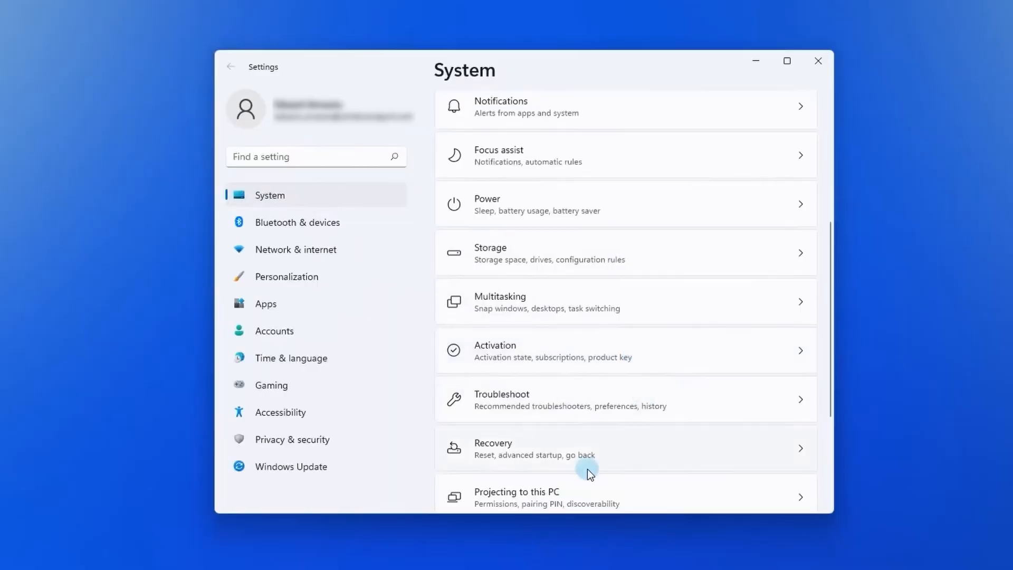
Step: Open the Windows 11 Recovery settings and restart the PC into Advanced startup
left_click(573, 448)
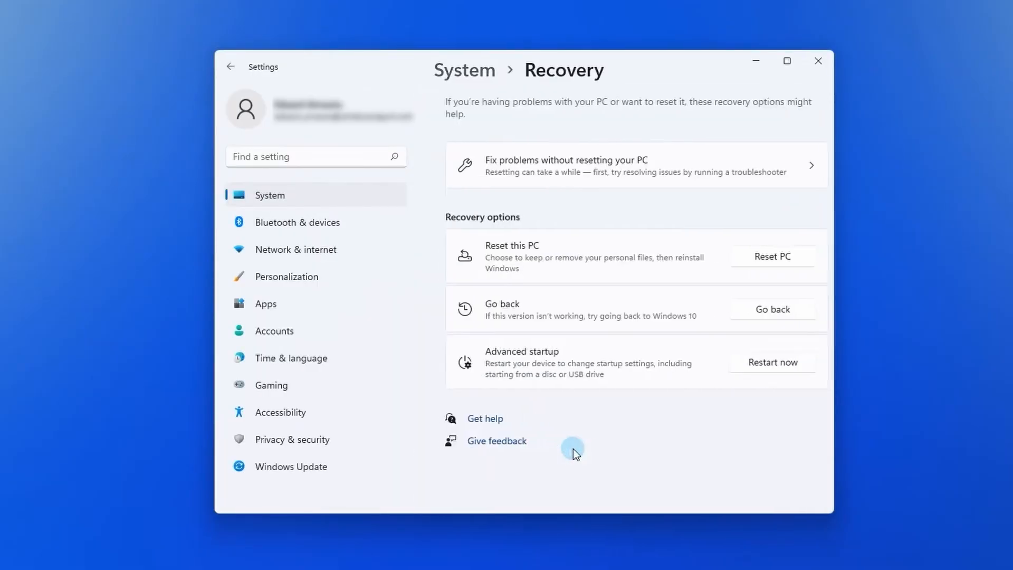
left_click(749, 368)
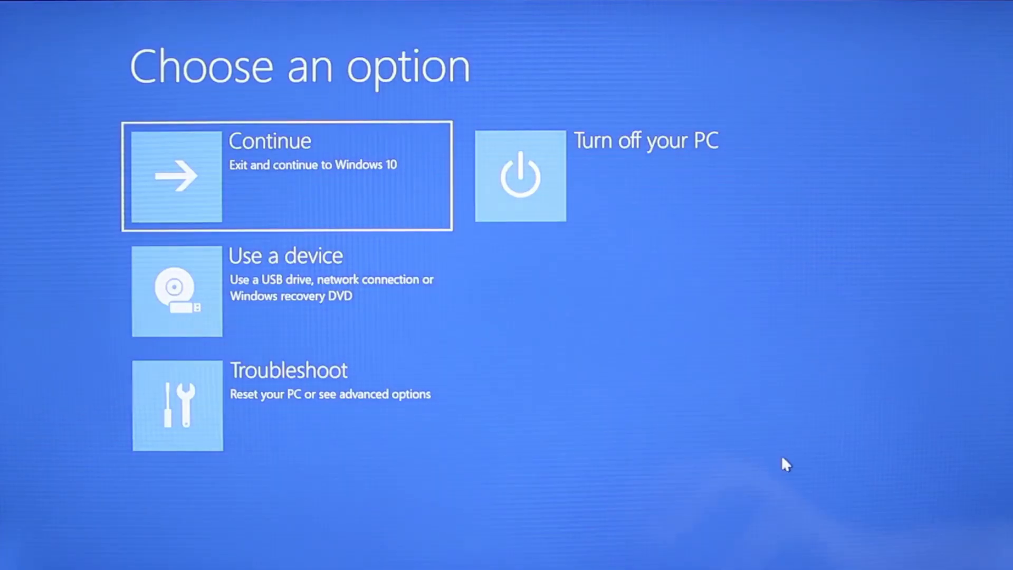
Step: Find Start-up Settings among the advanced troubleshooting options and restart the PC to change Windows' start-up behaviour
left_click(316, 426)
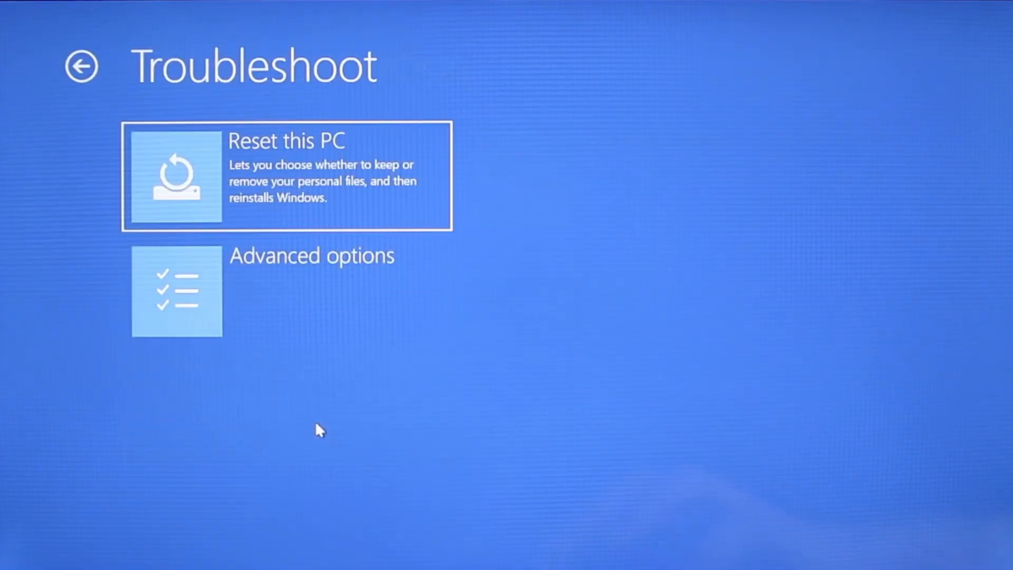
left_click(318, 295)
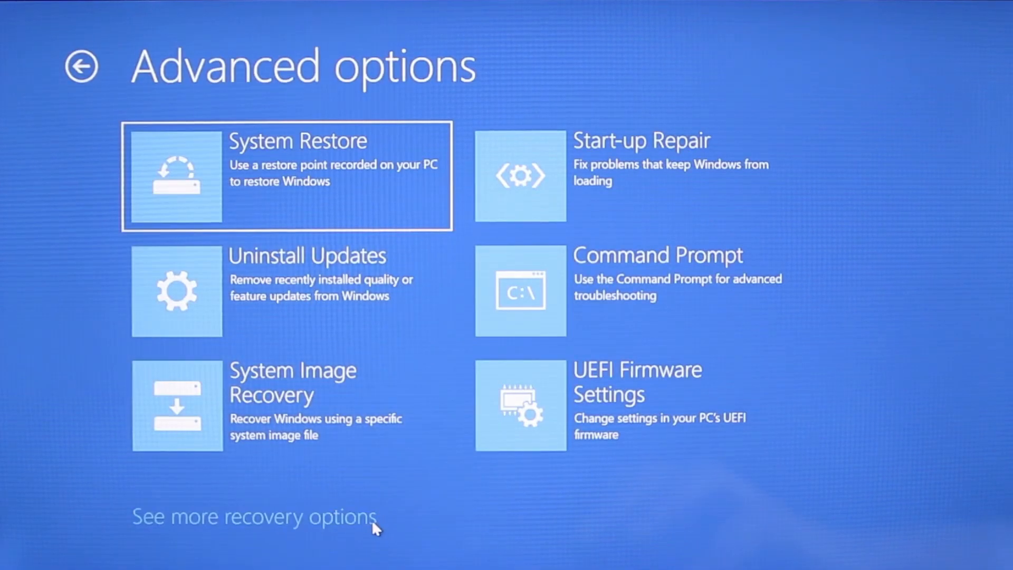
left_click(372, 519)
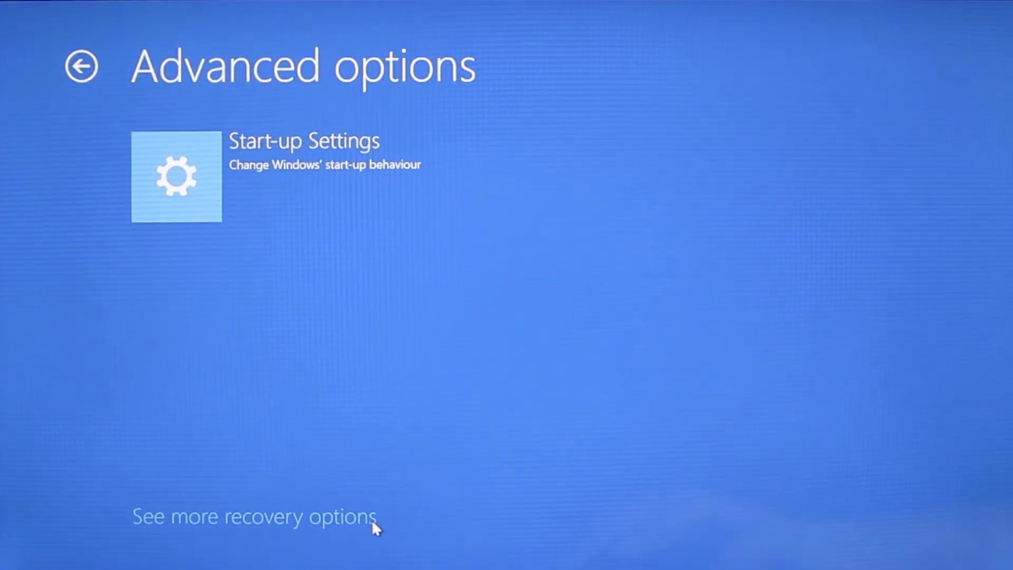
left_click(271, 156)
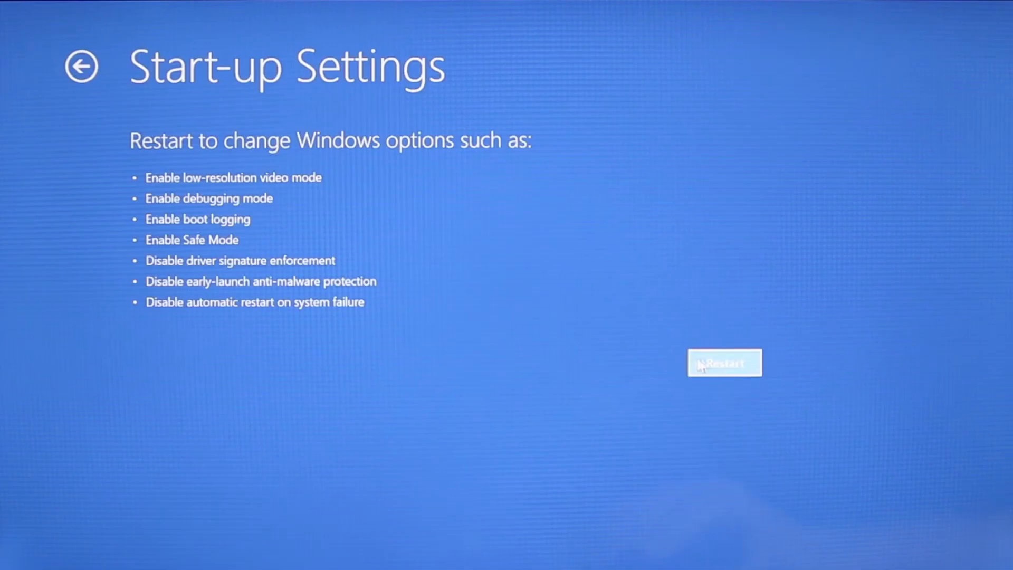
left_click(713, 364)
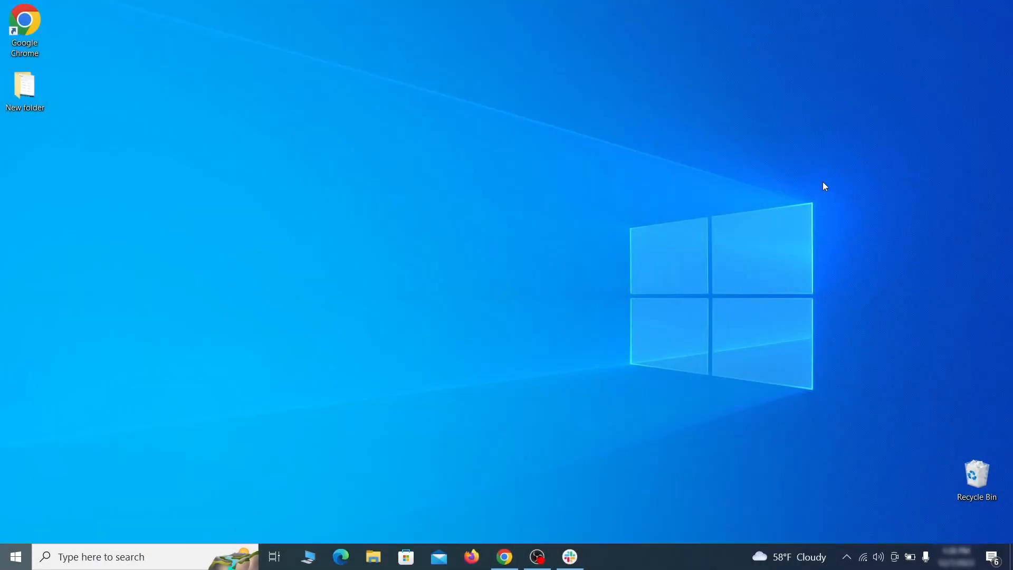
Step: Open the Apps & features settings and sort the installed apps by install date
key("super")
type("apps &")
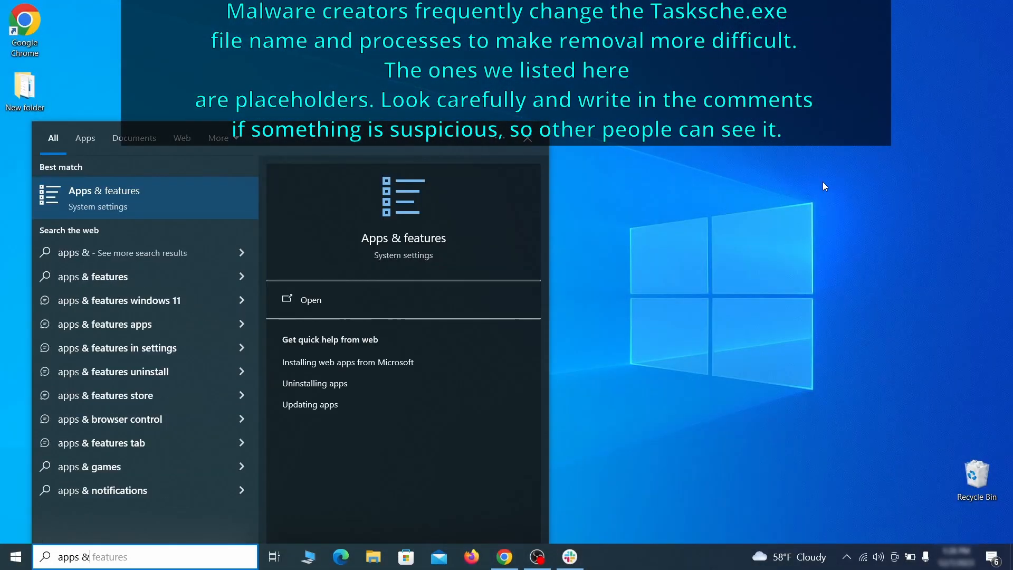
type(" features")
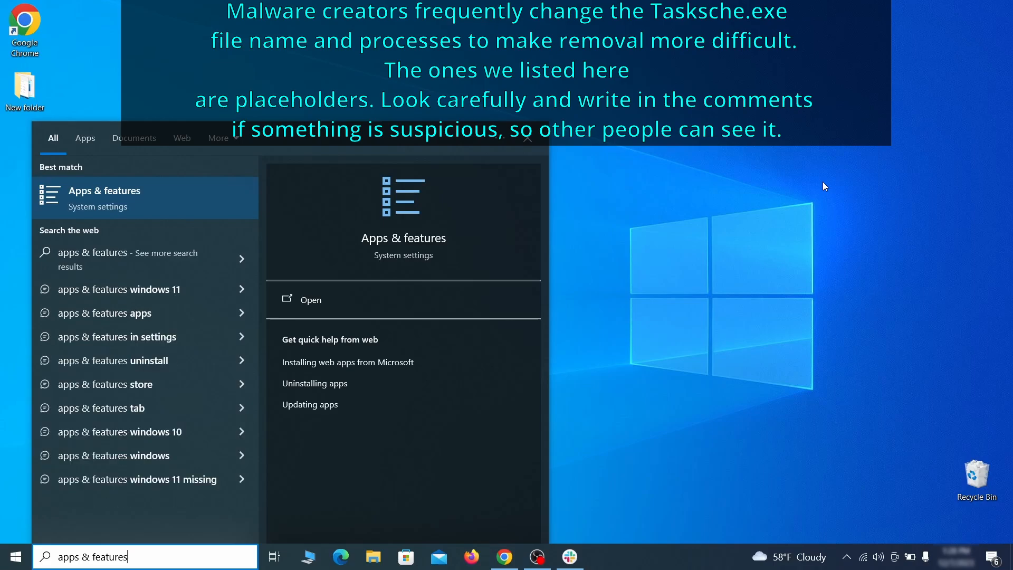
key("Return")
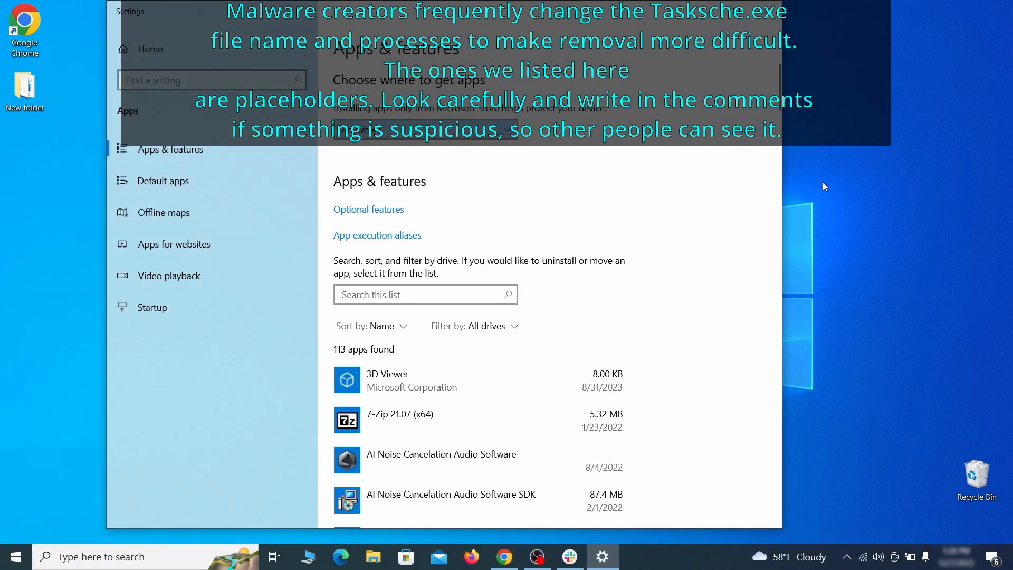
left_click(399, 326)
left_click(381, 395)
scroll(572, 332, "down", 2)
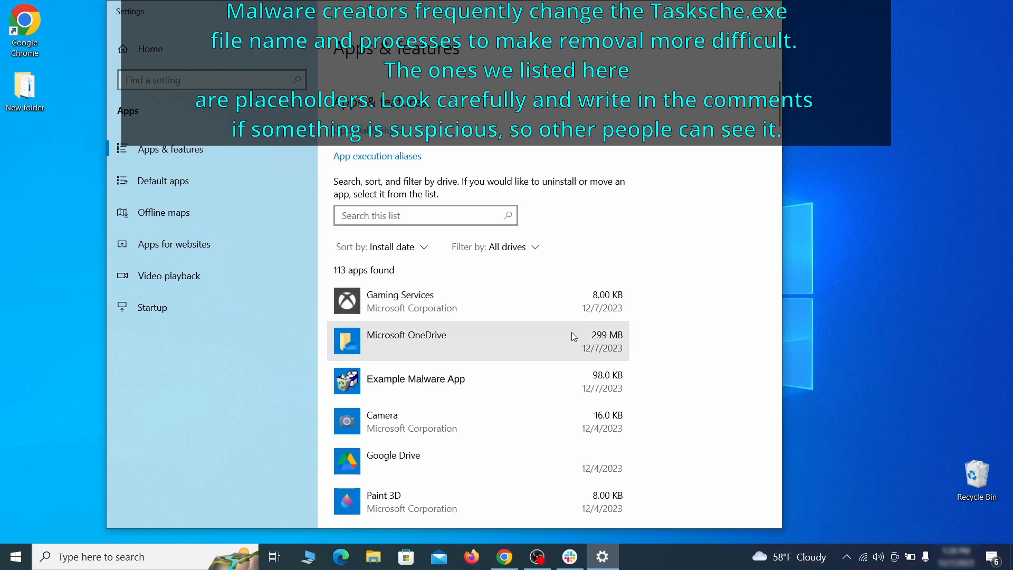
Step: Uninstall Example Malware App, confirm the removal, and close Settings
left_click(516, 377)
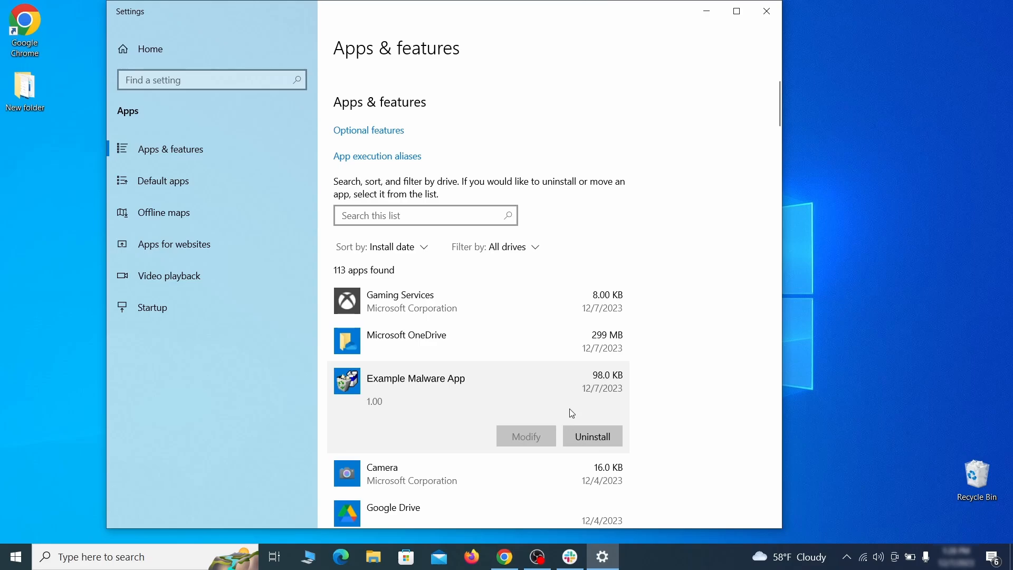
left_click(603, 435)
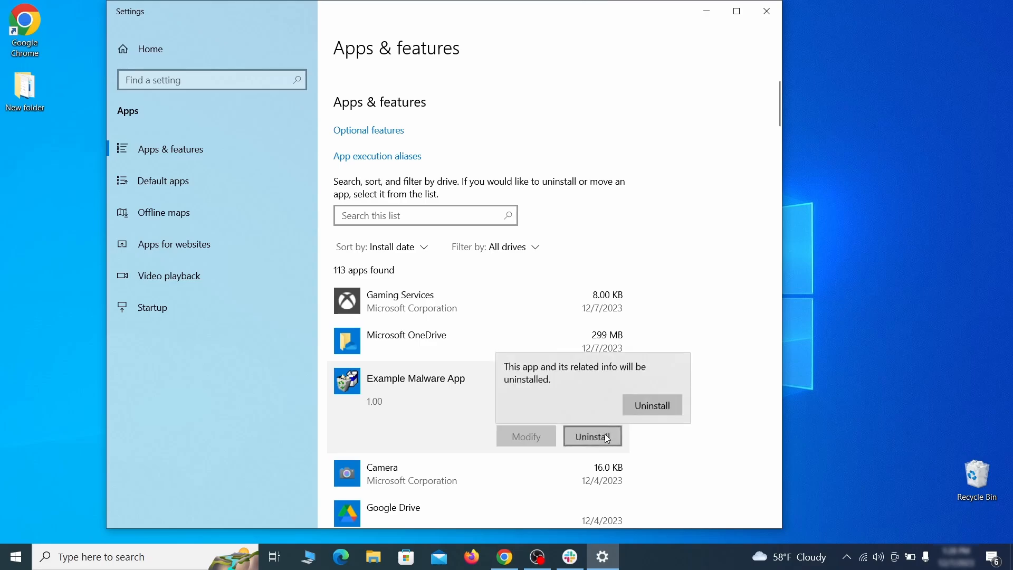
left_click(668, 407)
left_click(582, 398)
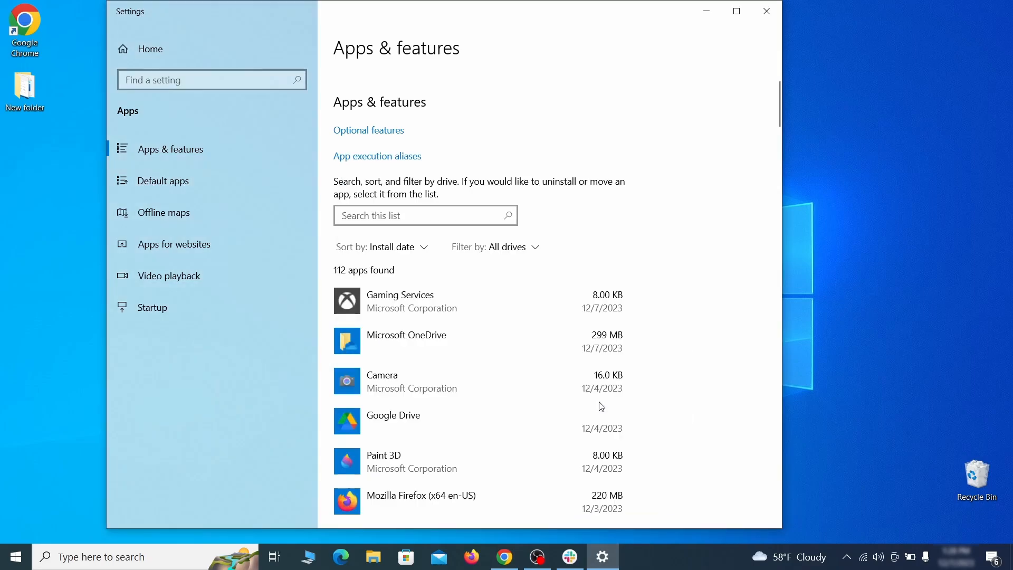
left_click(770, 11)
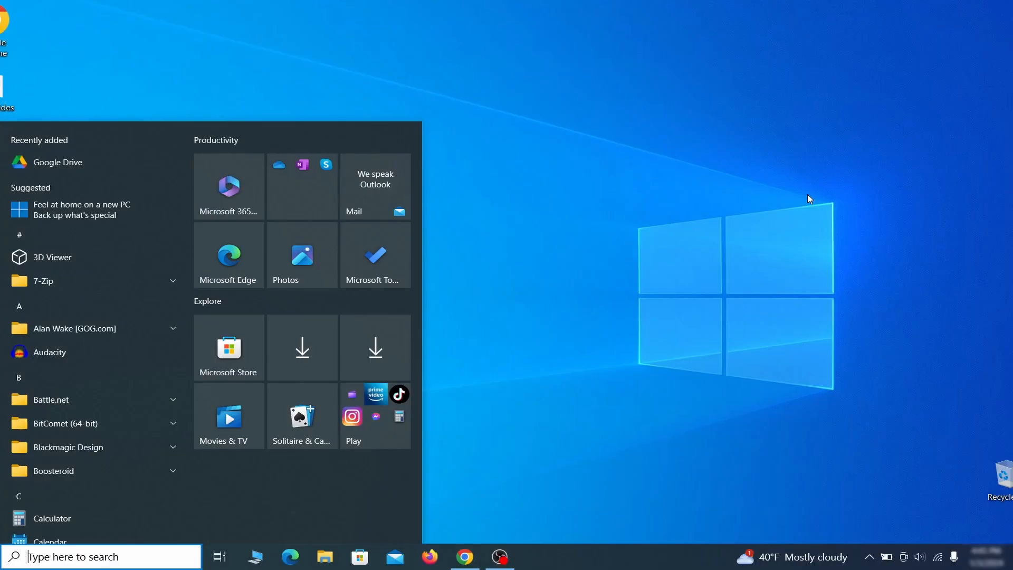
Step: Search Windows for "create a restore point" and open the System Protection settings
type("create a")
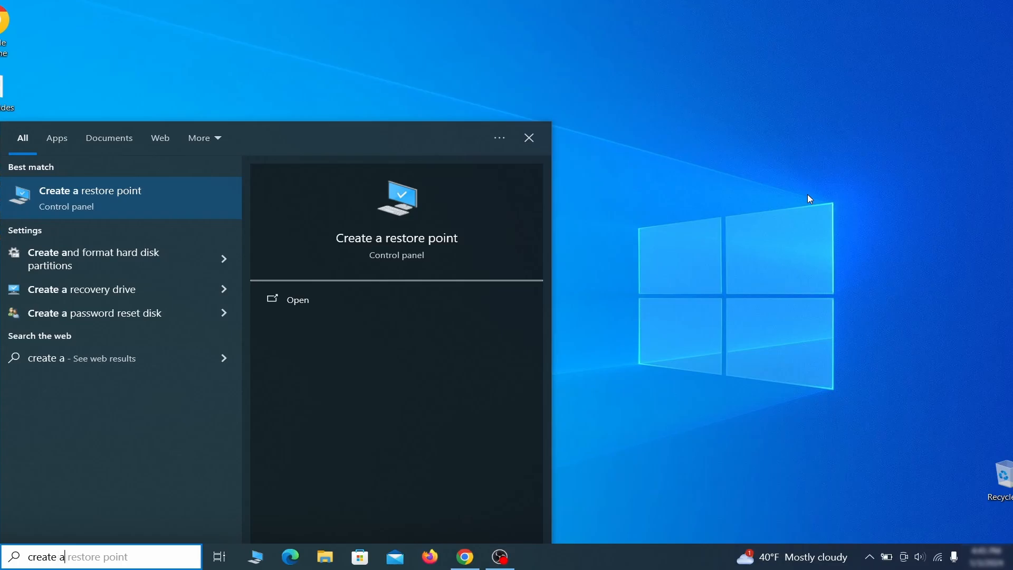
type(" restore poi")
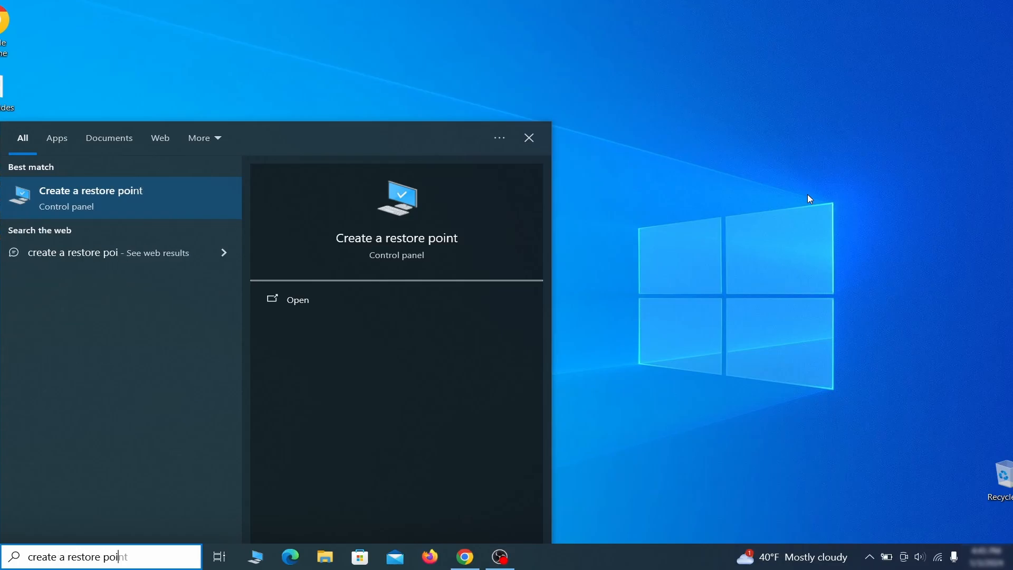
type("nt")
key("Return")
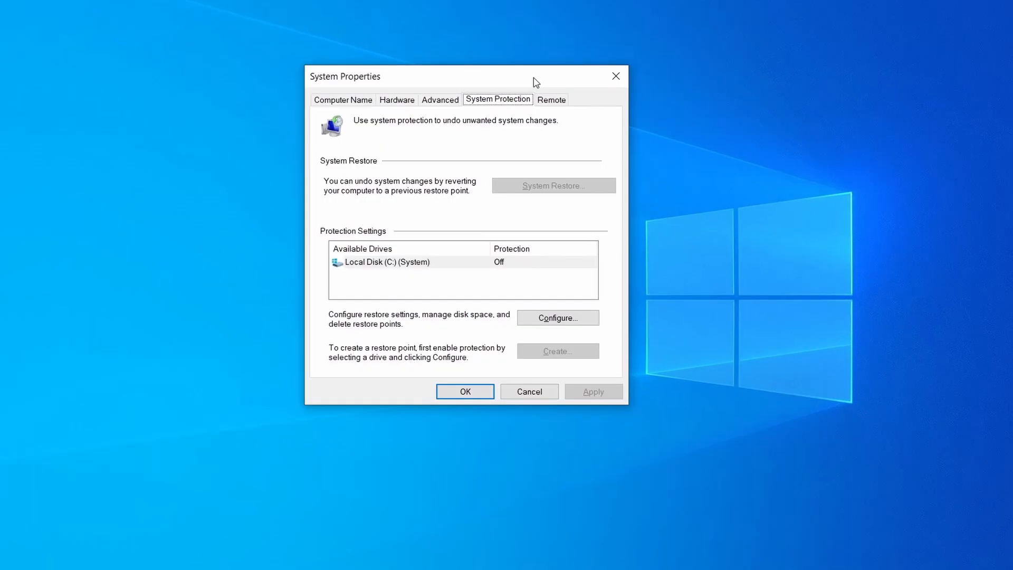
Step: Turn on system protection for Local Disk (C:) with a maximum disk usage of 4% and apply the settings
left_click(454, 265)
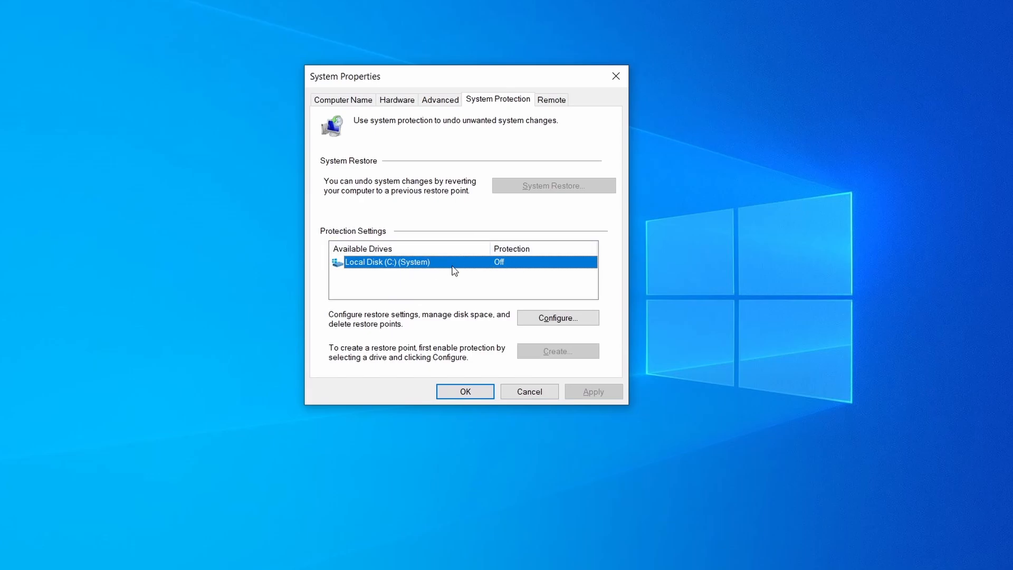
left_click(583, 319)
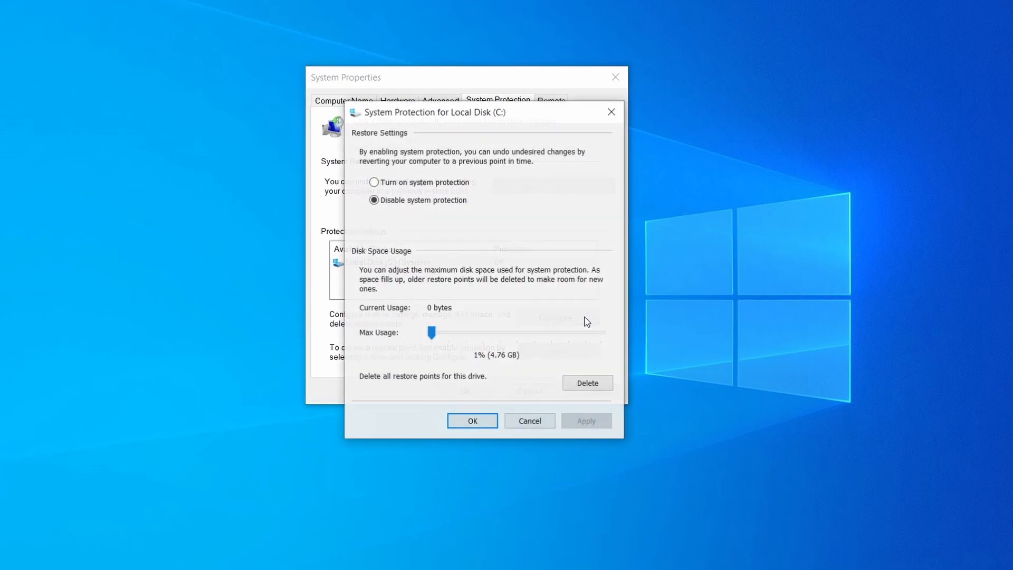
left_click(374, 183)
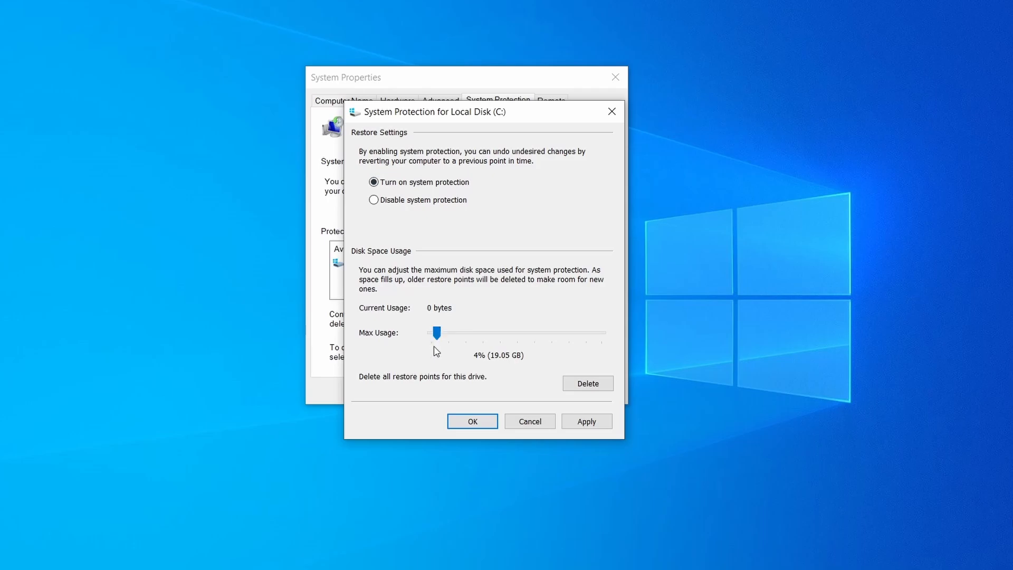
left_click(585, 421)
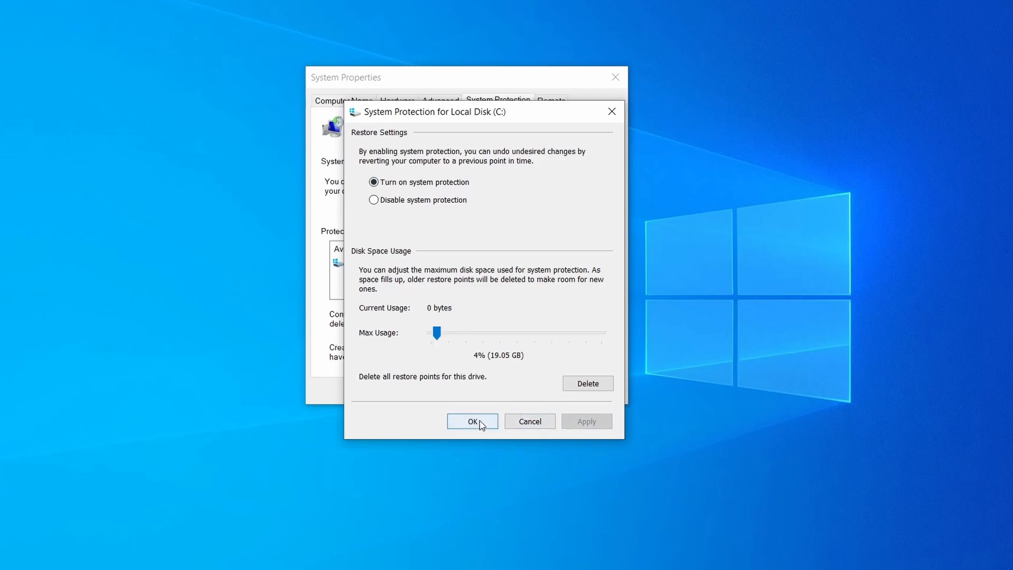
left_click(479, 421)
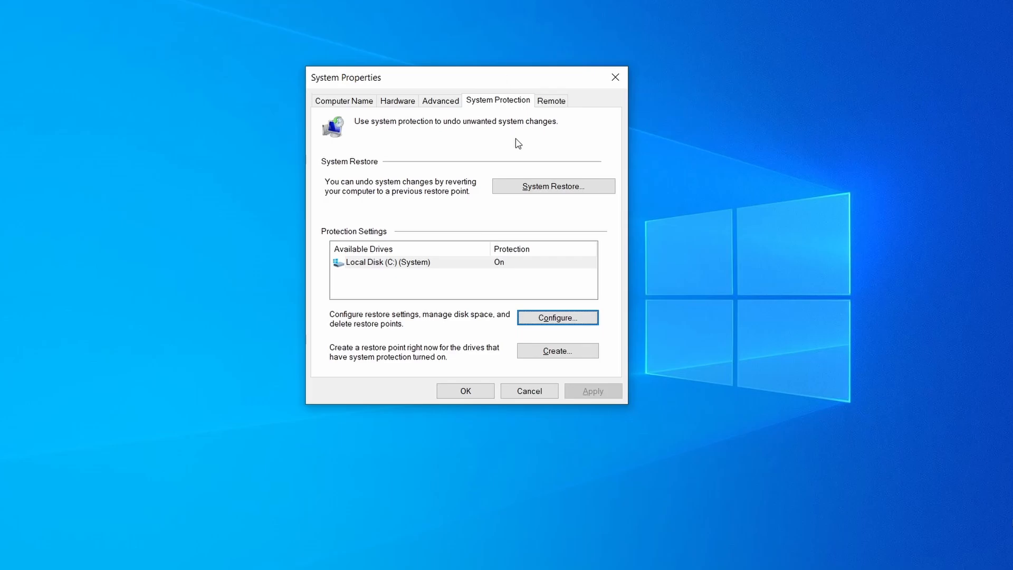
Step: Create a restore point with a short description, and start System Restore to go to the restore point selection
left_click(567, 357)
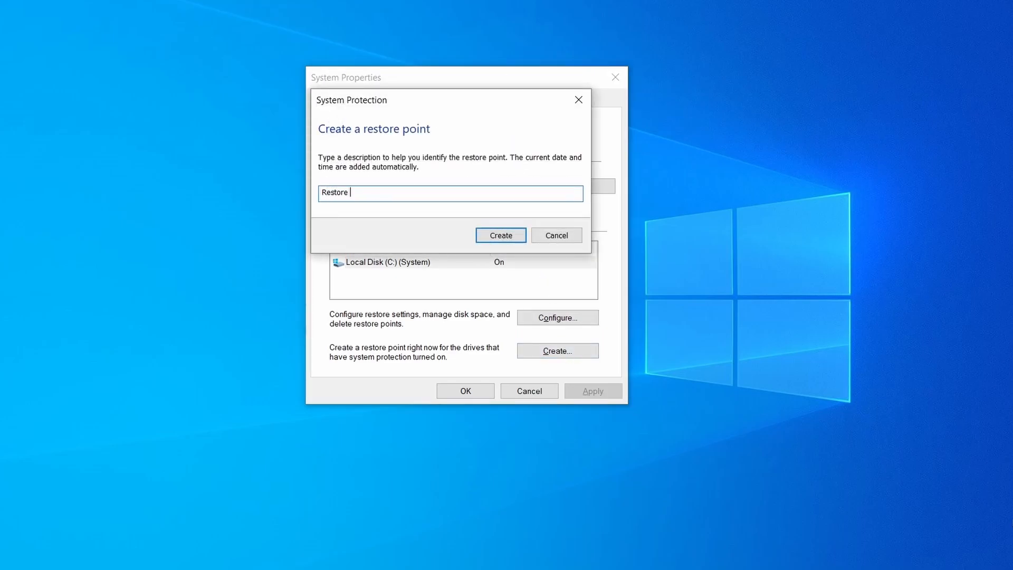
left_click(511, 234)
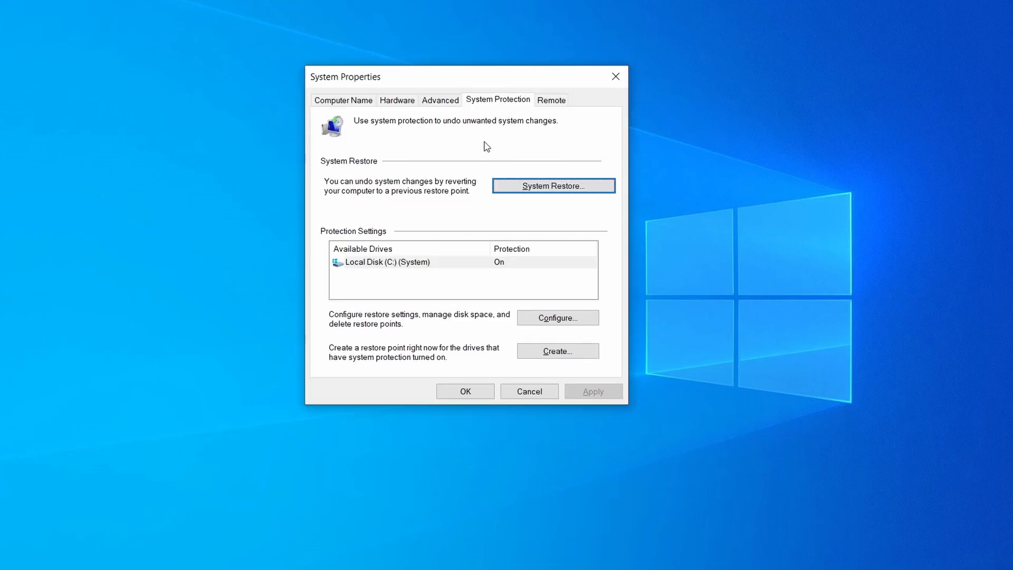
left_click(594, 190)
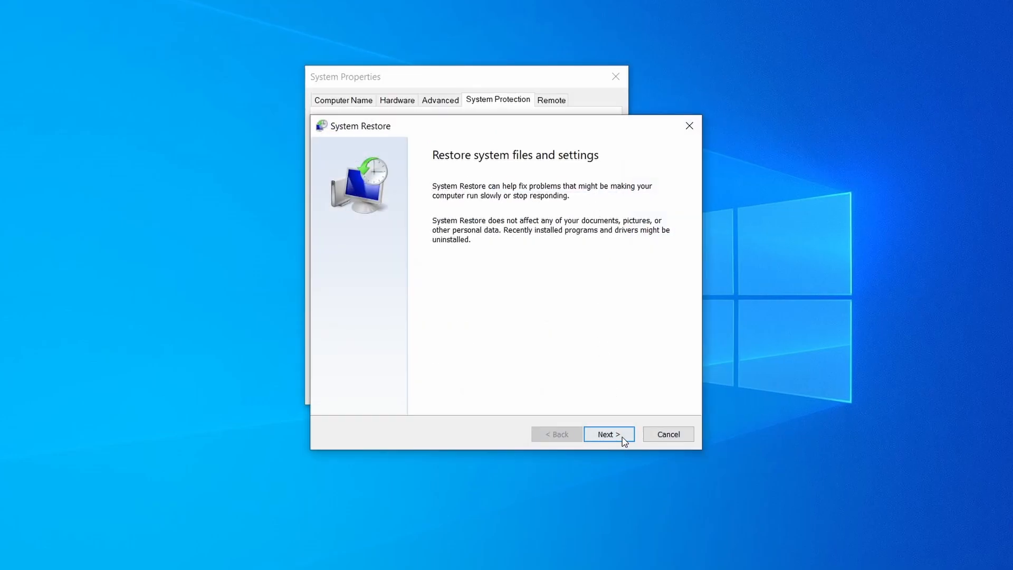
left_click(618, 437)
left_click(497, 242)
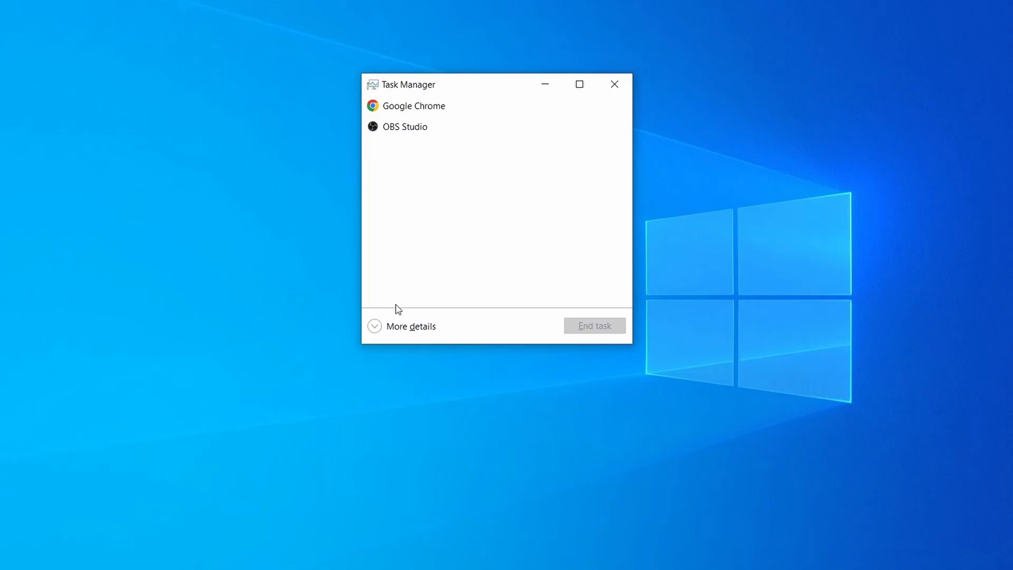
Step: Show Task Manager's detailed process list, sort it by CPU and then memory, and open the file location of Example Malware Process
left_click(383, 330)
left_click(496, 124)
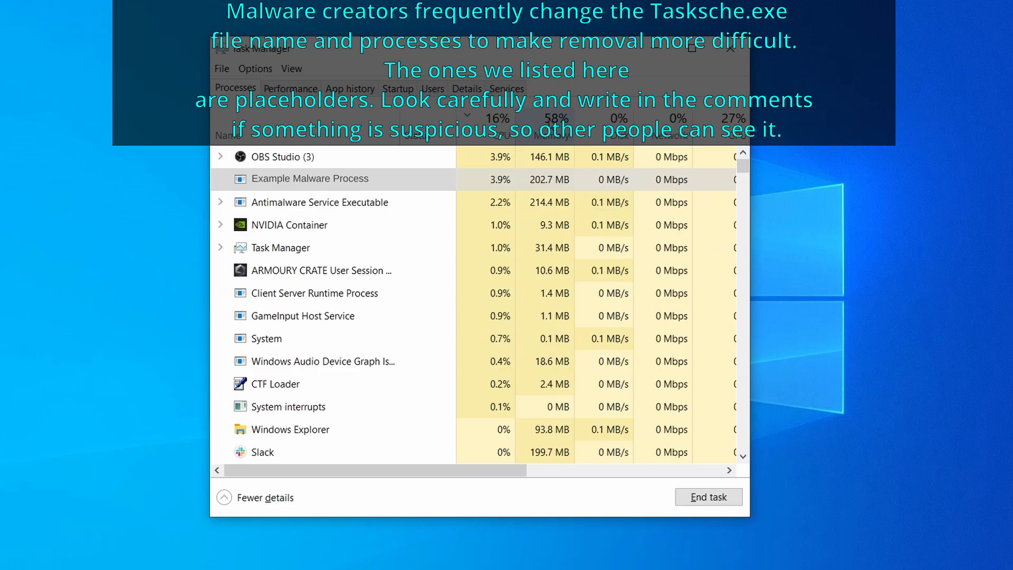
left_click(550, 124)
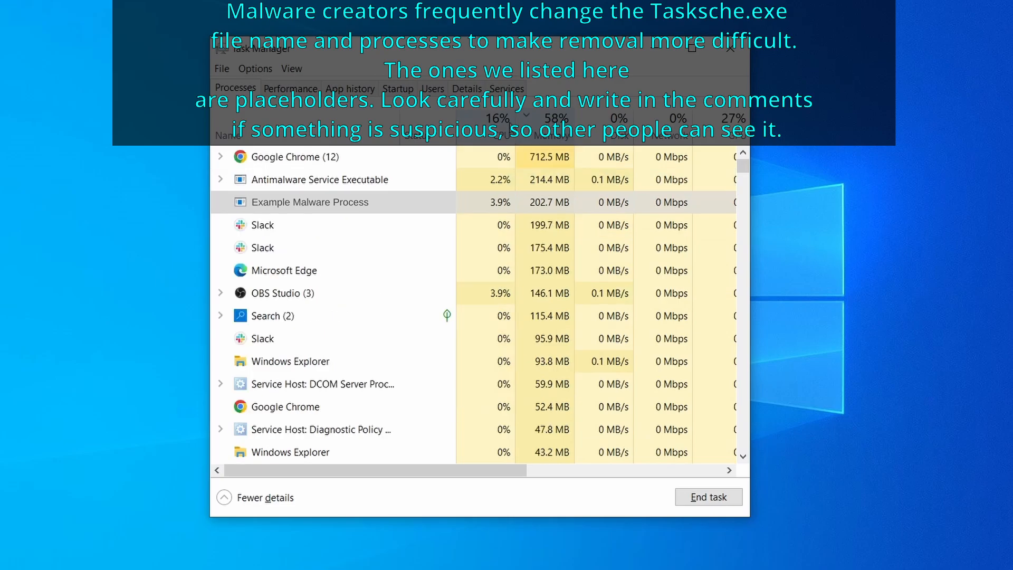
right_click(485, 205)
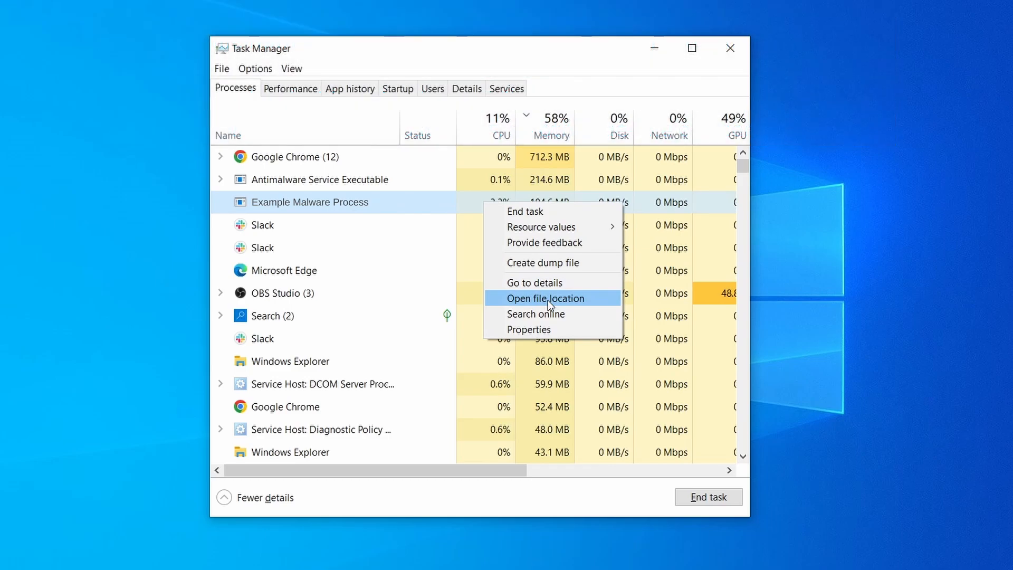
left_click(547, 300)
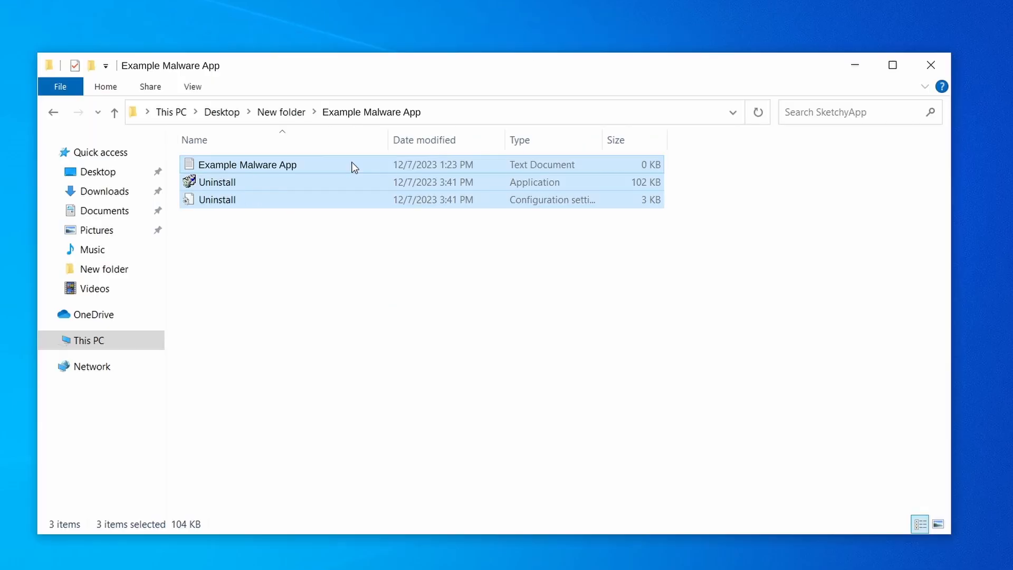
Step: Delete all three selected files in the Example Malware App folder and close the folder window
right_click(350, 165)
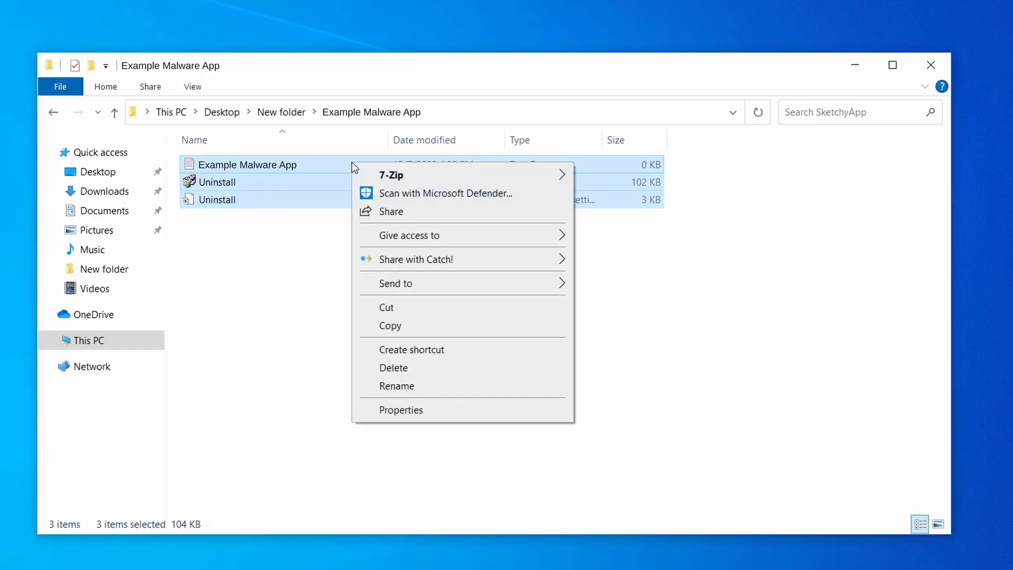
left_click(438, 368)
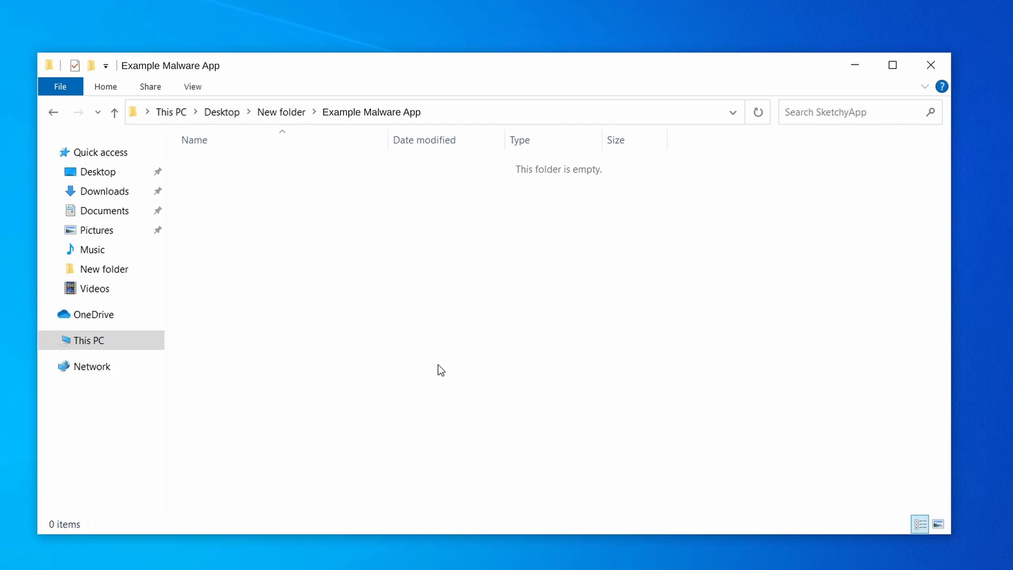
left_click(930, 65)
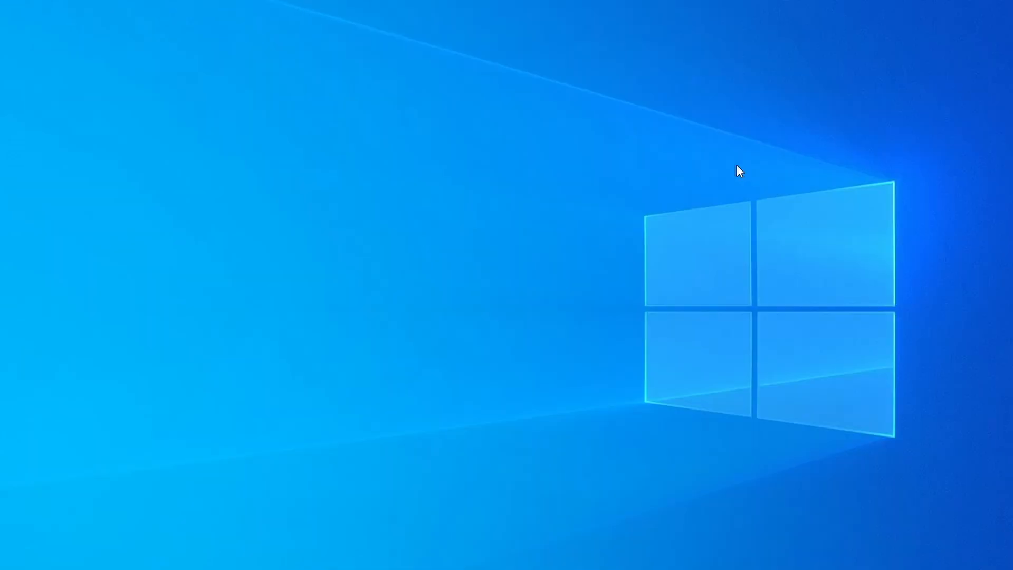
Step: Open Task Manager, sort the processes by CPU and then memory, and bring up the available actions for Example Malware App
key("ctrl+shift+Escape")
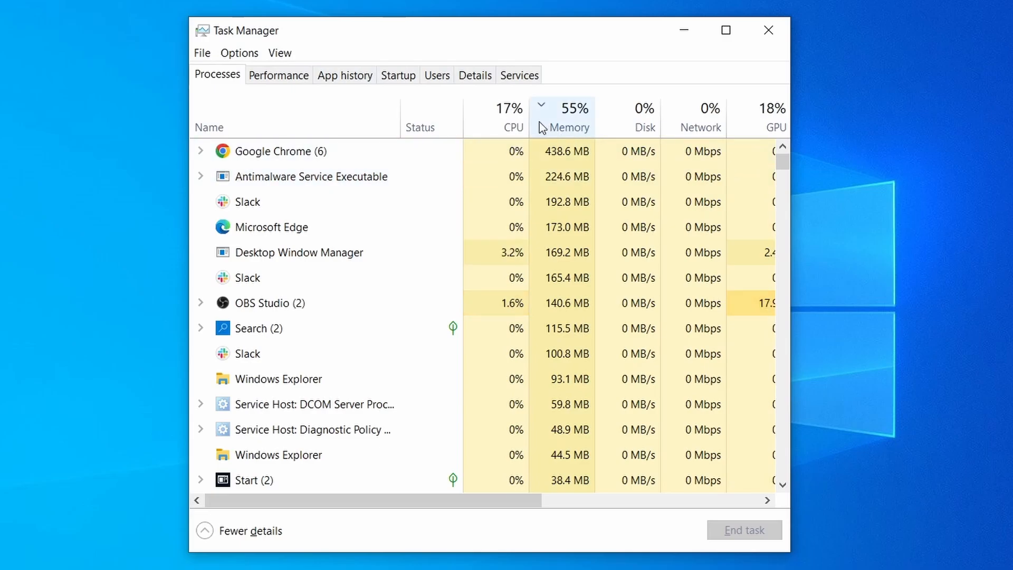
left_click(488, 121)
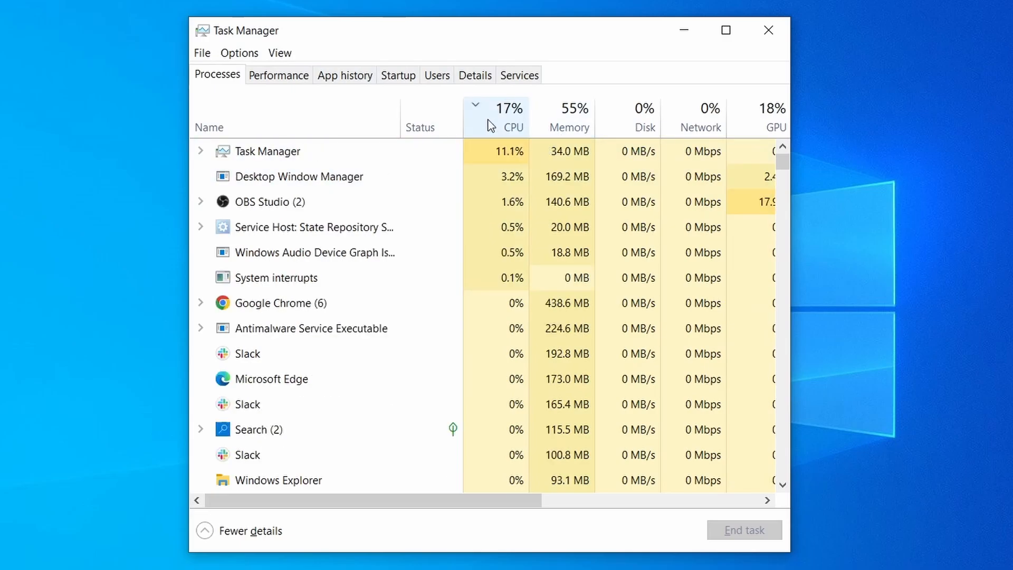
left_click(577, 115)
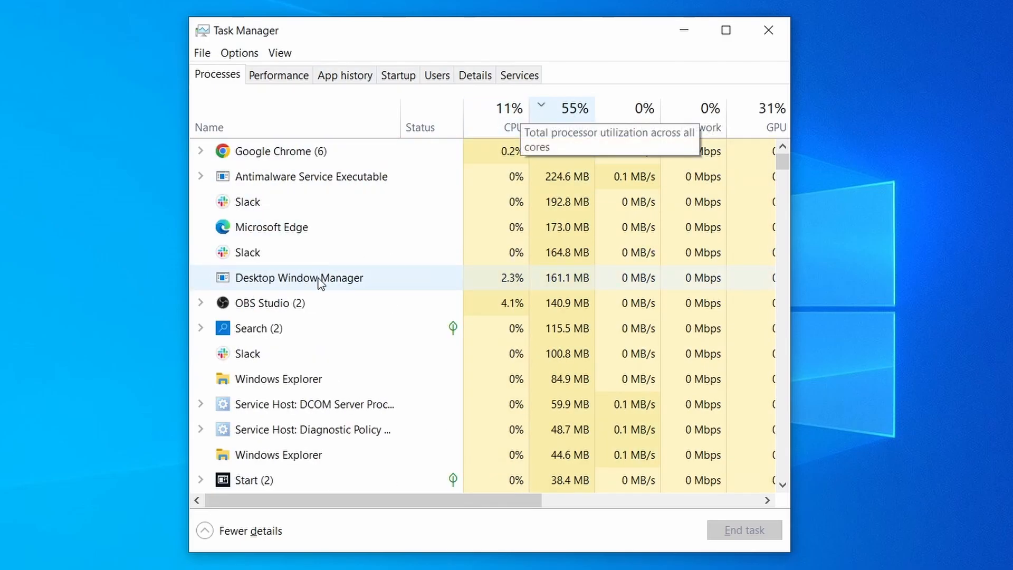
scroll(440, 355, "down", 2)
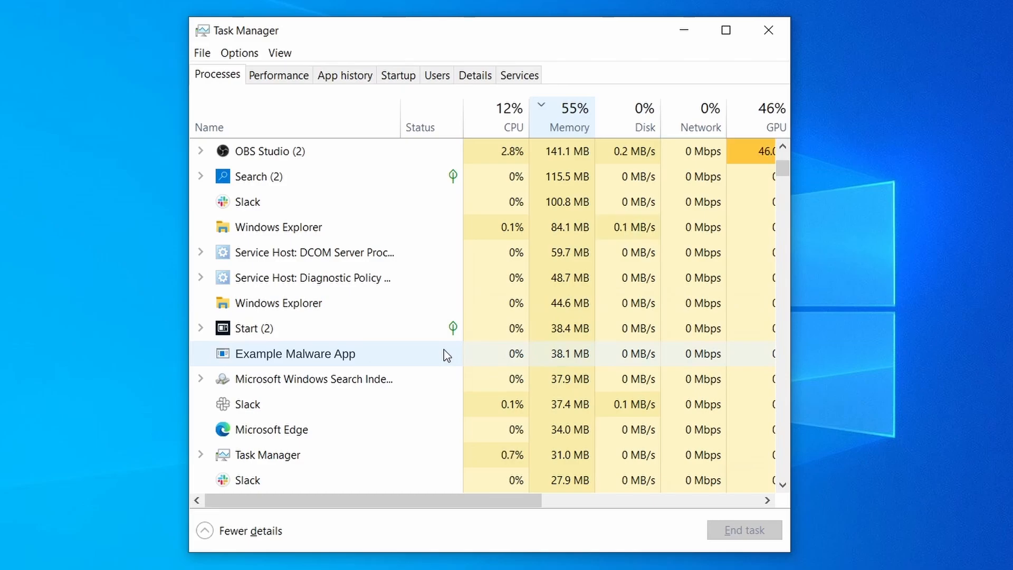
right_click(446, 353)
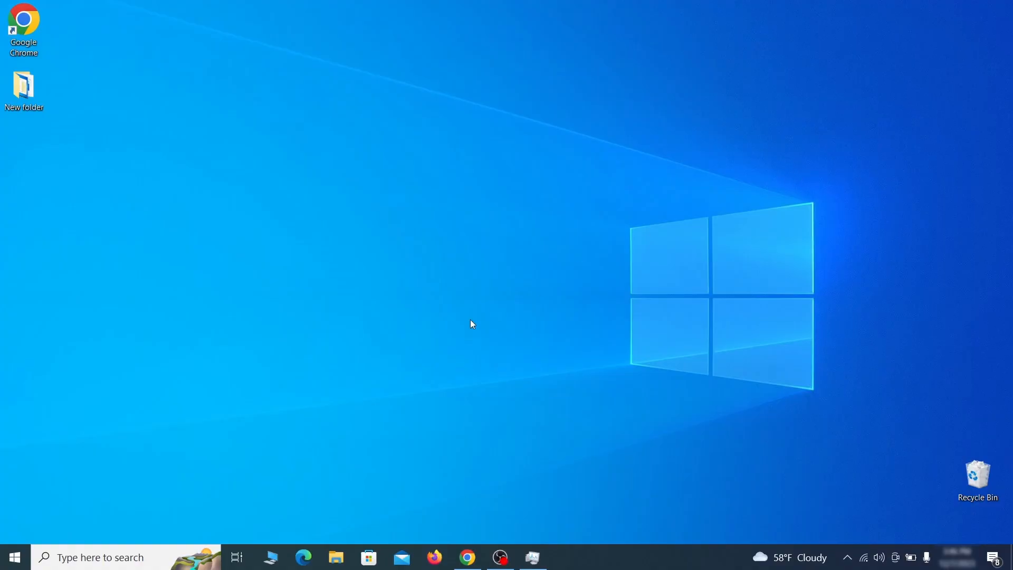
Step: Search Windows for "view network connections" and open the properties of the Wi-Fi adapter
left_click(15, 557)
type("view network connectio")
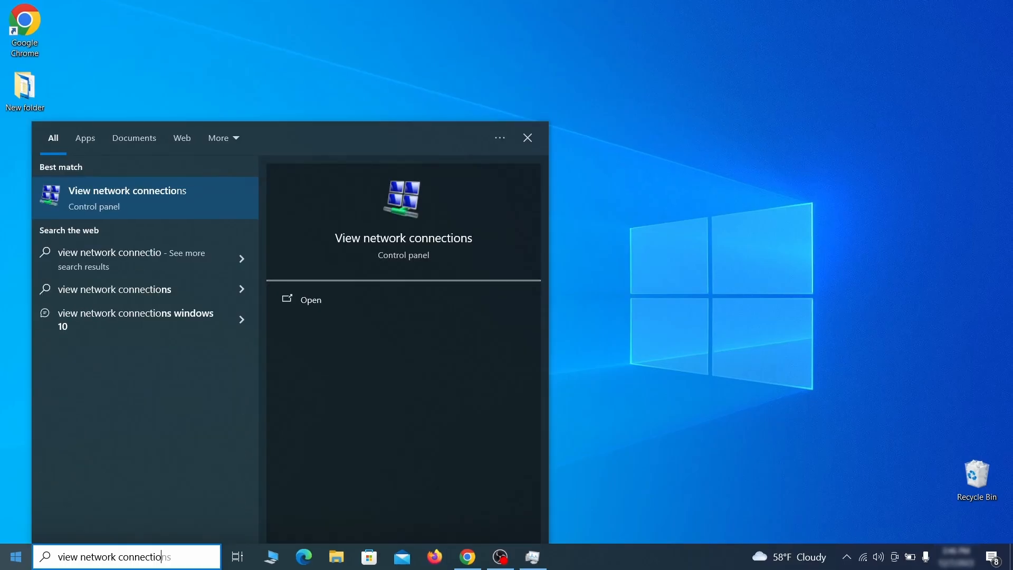
type("ns")
key("Return")
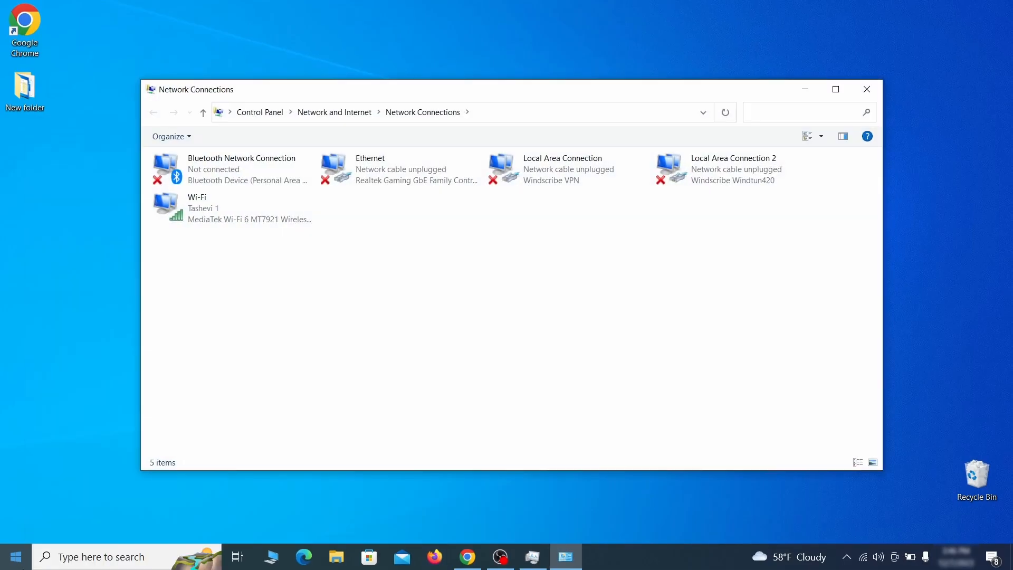
left_click(183, 203)
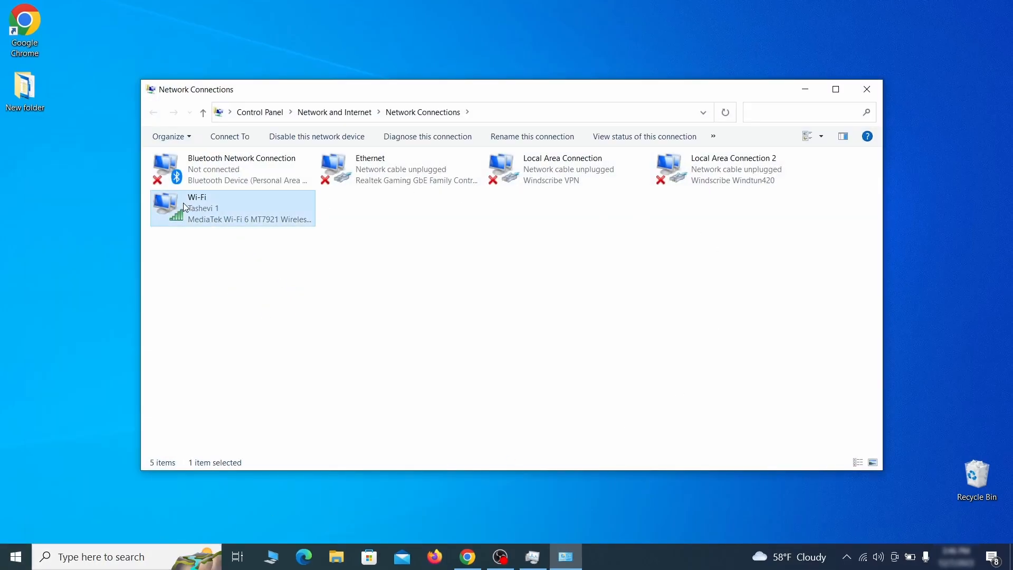
right_click(215, 219)
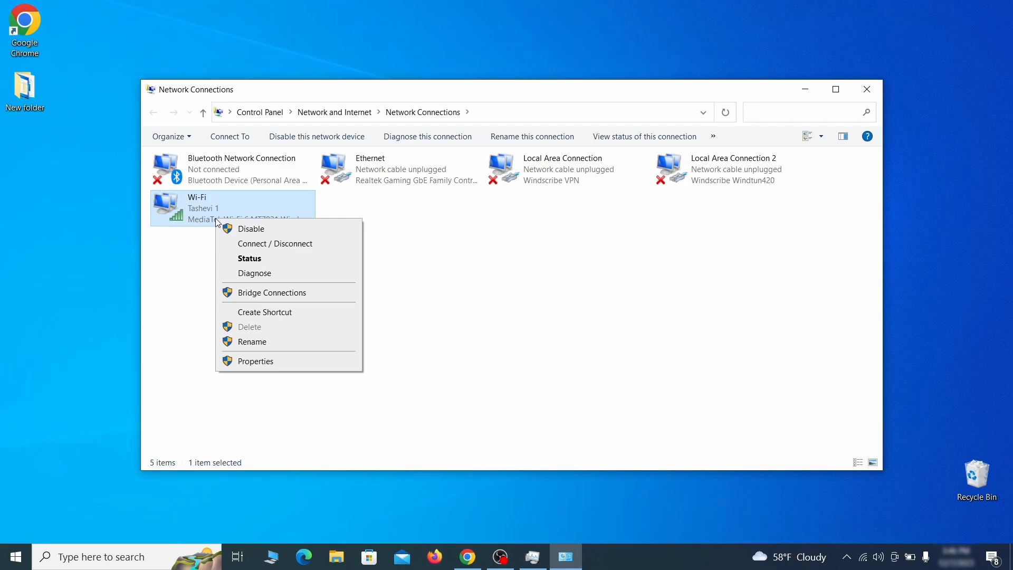
left_click(256, 361)
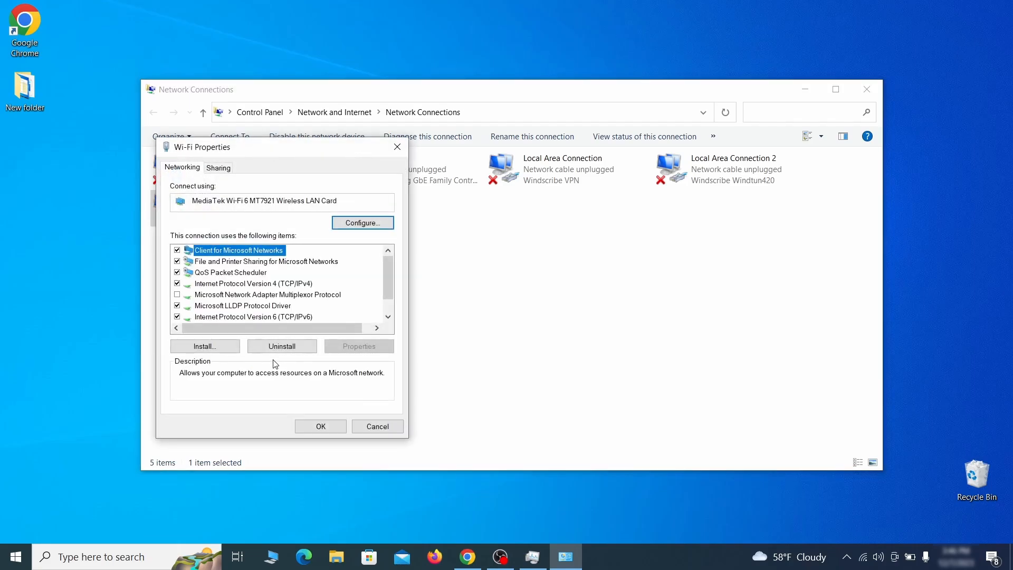
Step: Remove the 0.0.0.0 DNS server from the advanced settings of Internet Protocol Version 4 (TCP/IPv4), and confirm and close the Wi-Fi properties
left_click(263, 285)
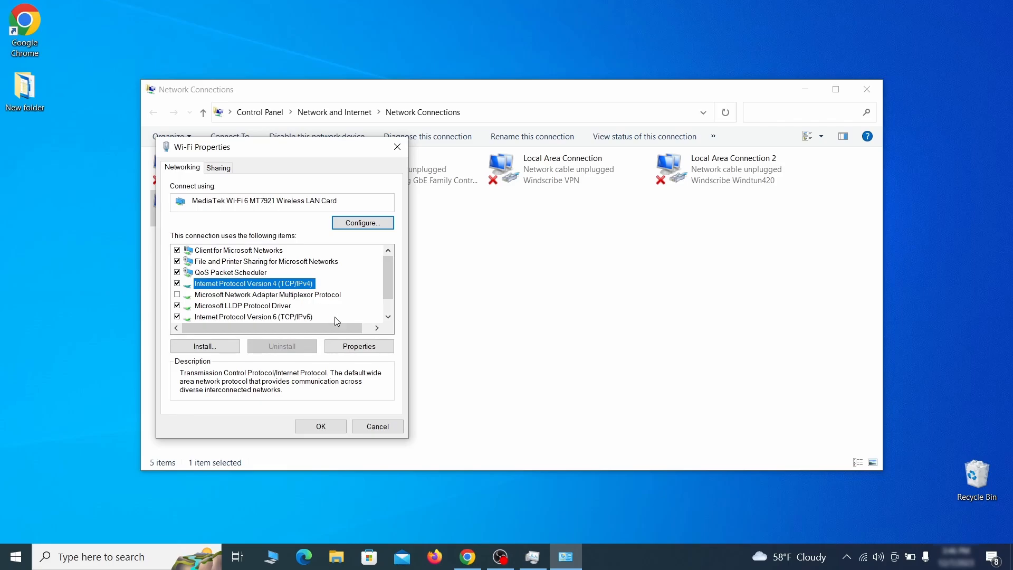
left_click(359, 346)
left_click_drag(360, 192, 510, 152)
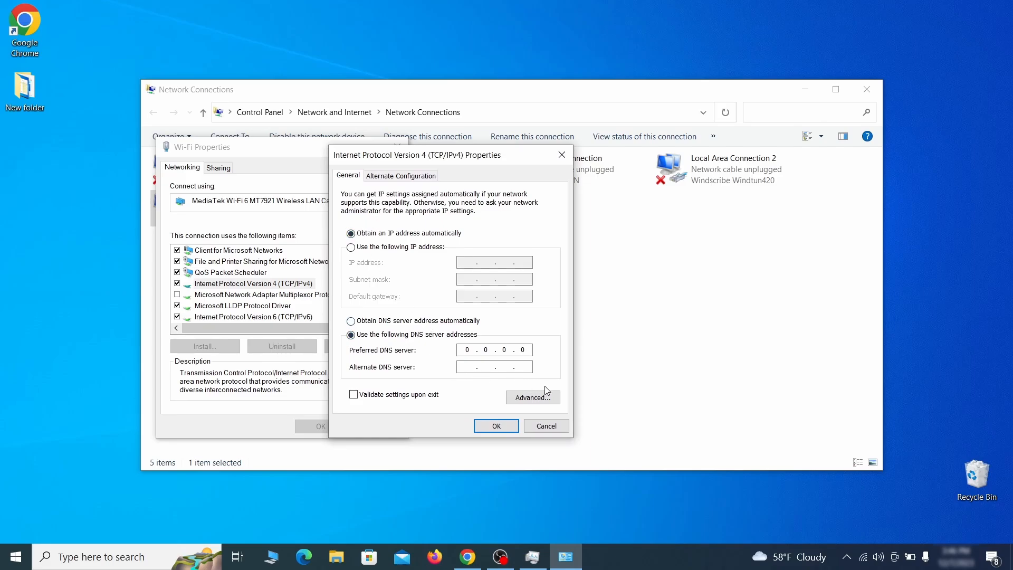
left_click(548, 404)
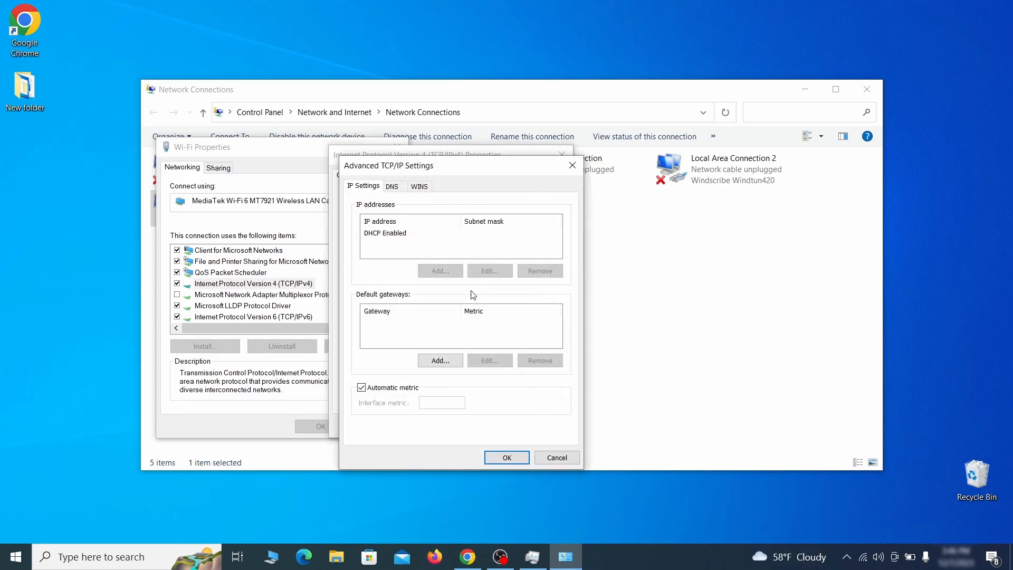
left_click(395, 187)
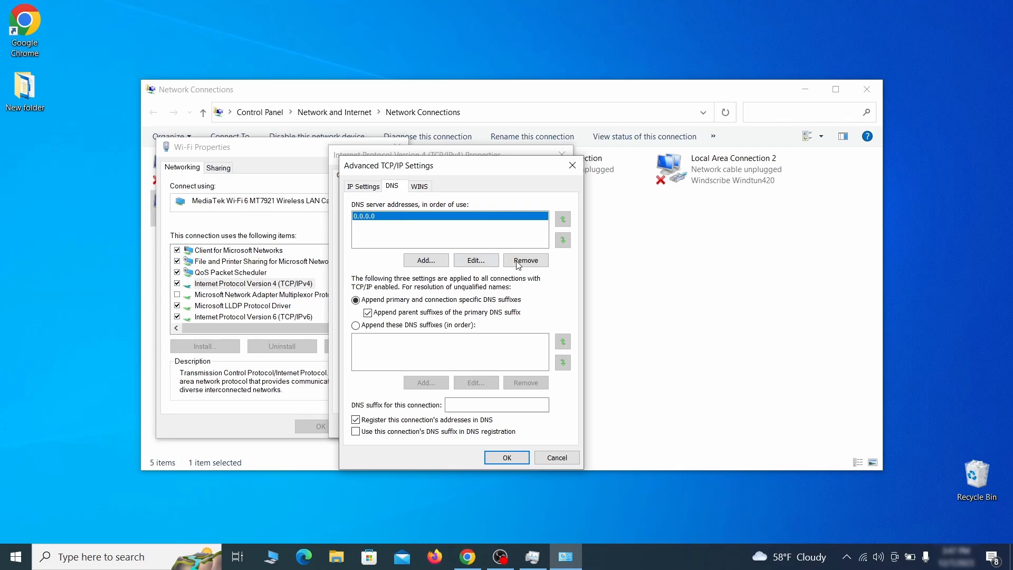
left_click(536, 261)
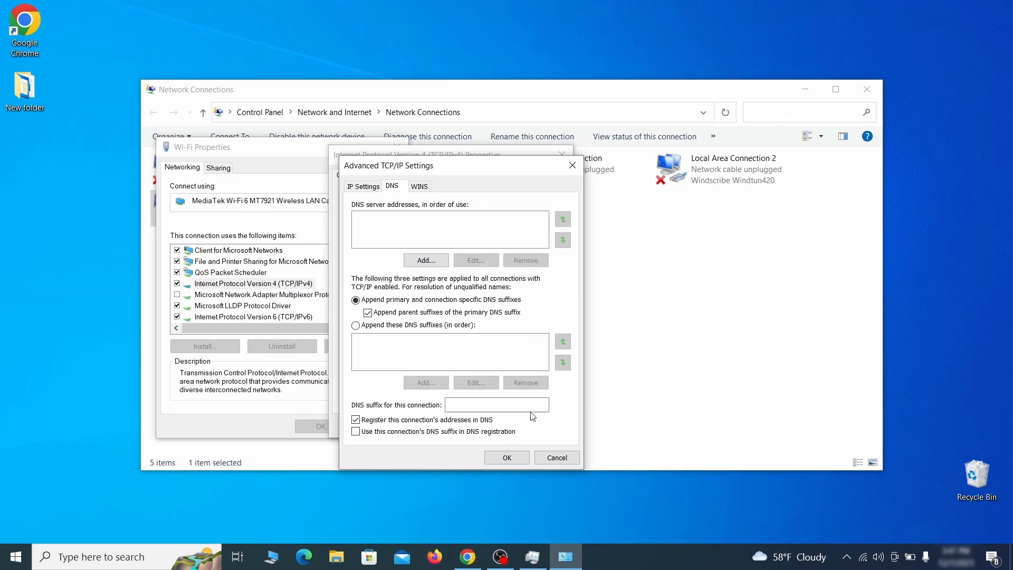
left_click(506, 458)
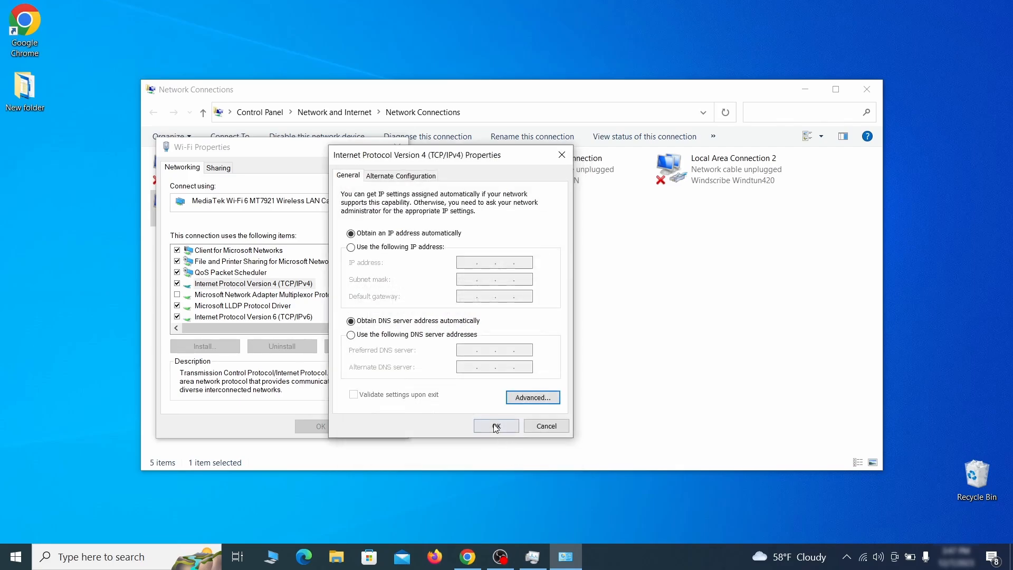
left_click(496, 427)
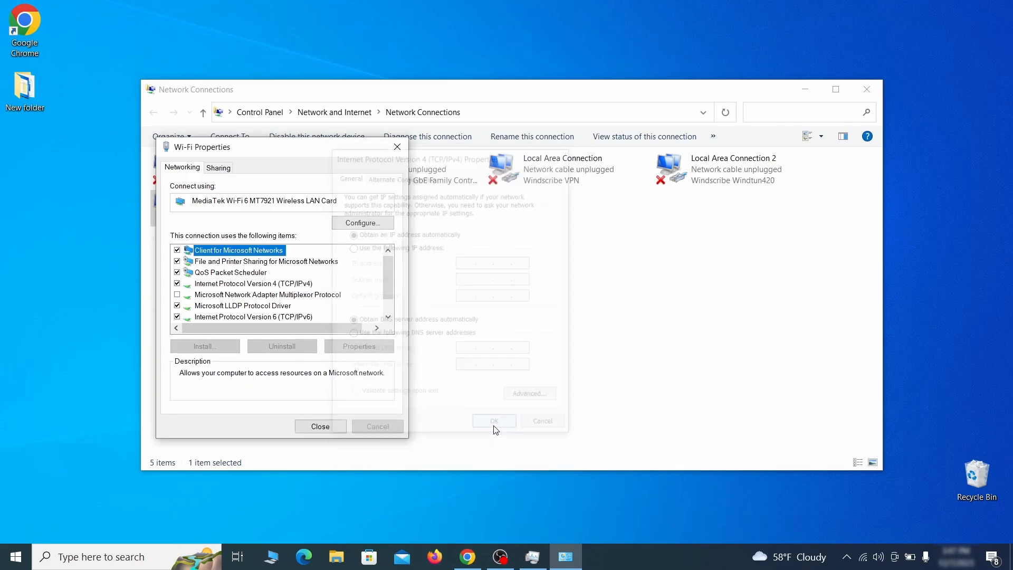
left_click(320, 426)
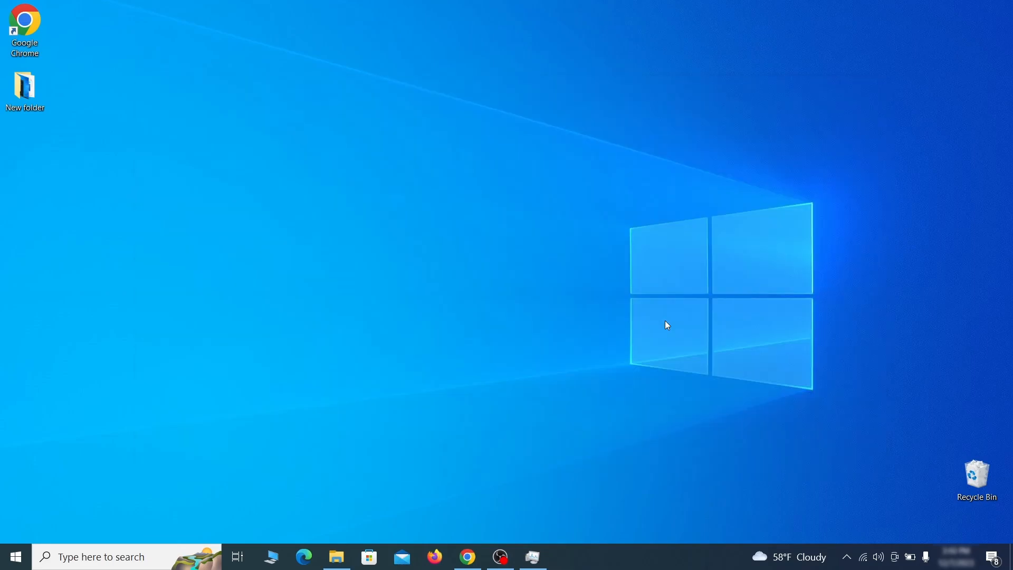
Step: Search Windows for C:\Windows\System32\drivers\etc\hosts and open the file with Notepad
key("super")
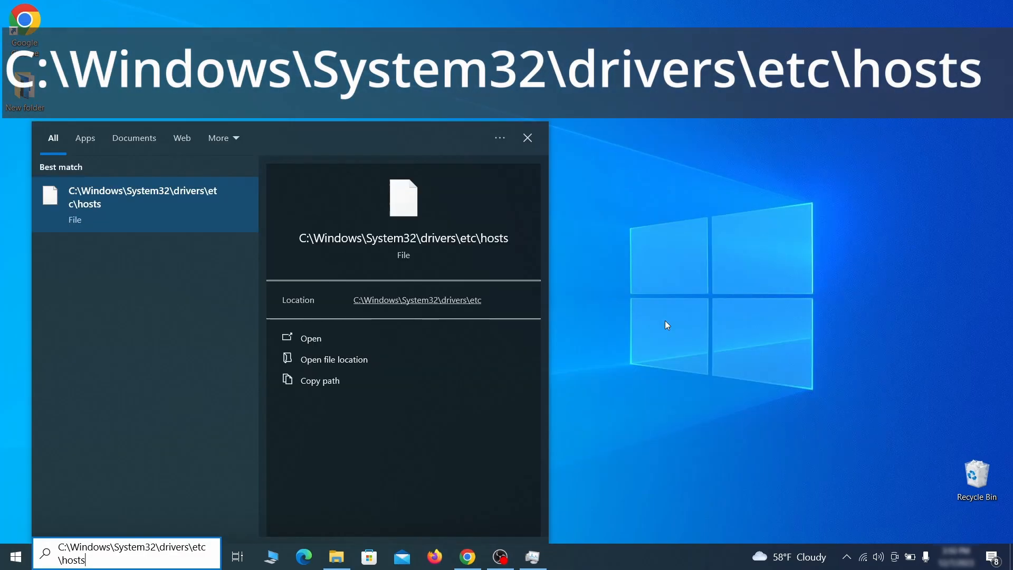
key("Return")
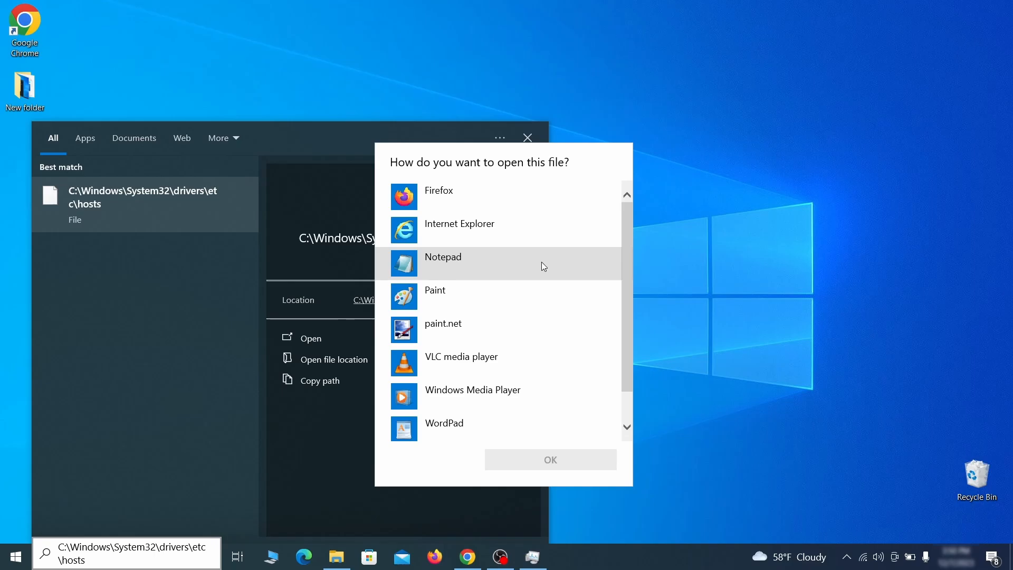
double_click(542, 261)
Step: Delete all the 0.0.0.0 entries below the localhost lines in the hosts file
scroll(573, 251, "down", 3)
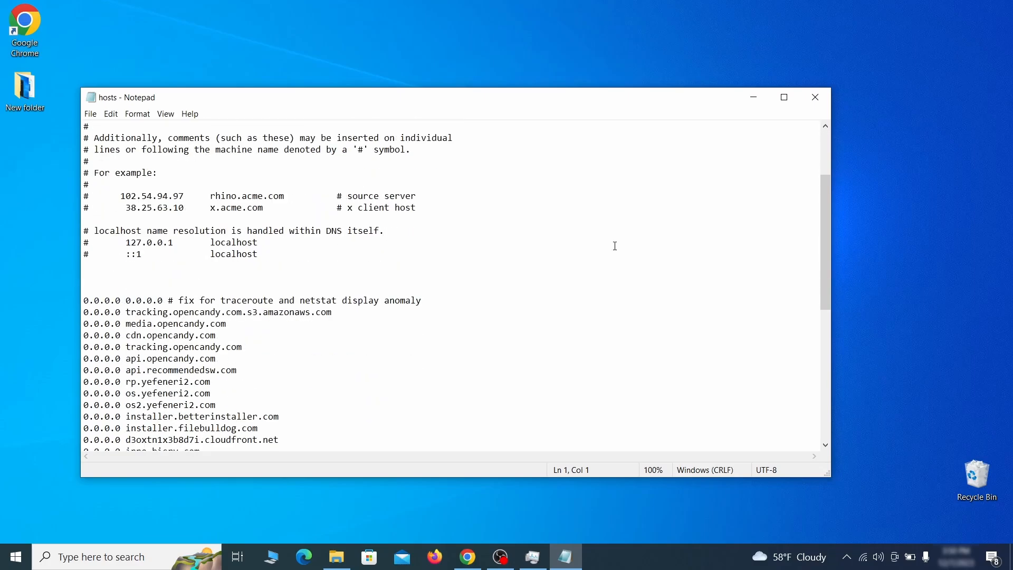
left_click(83, 300)
left_click_drag(83, 301, 257, 424)
scroll(271, 355, "down", 6)
scroll(291, 349, "down", 3)
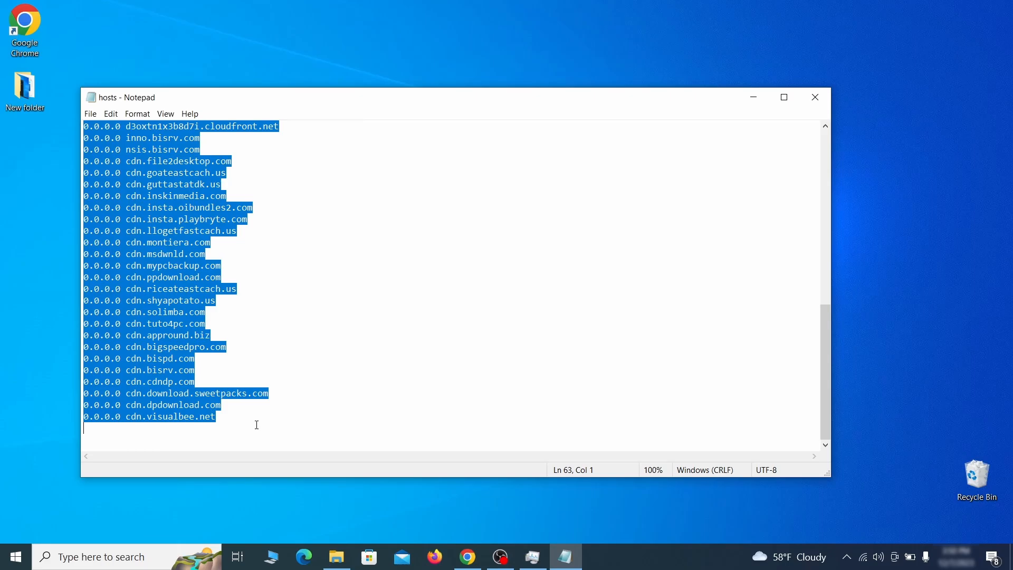
key("BackSpace")
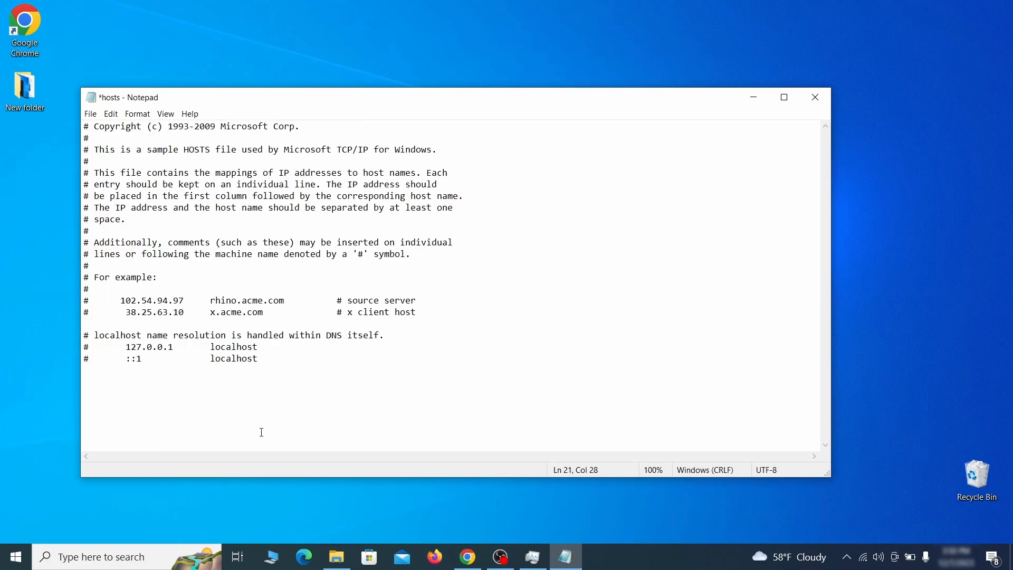
Step: Save the edited hosts file and close Notepad
left_click(90, 114)
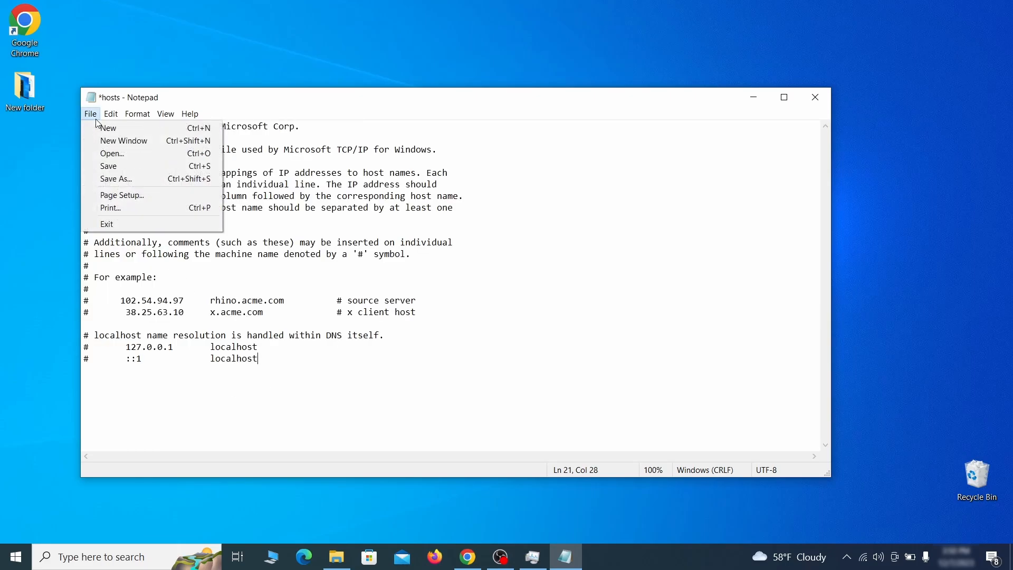
left_click(131, 165)
left_click(823, 97)
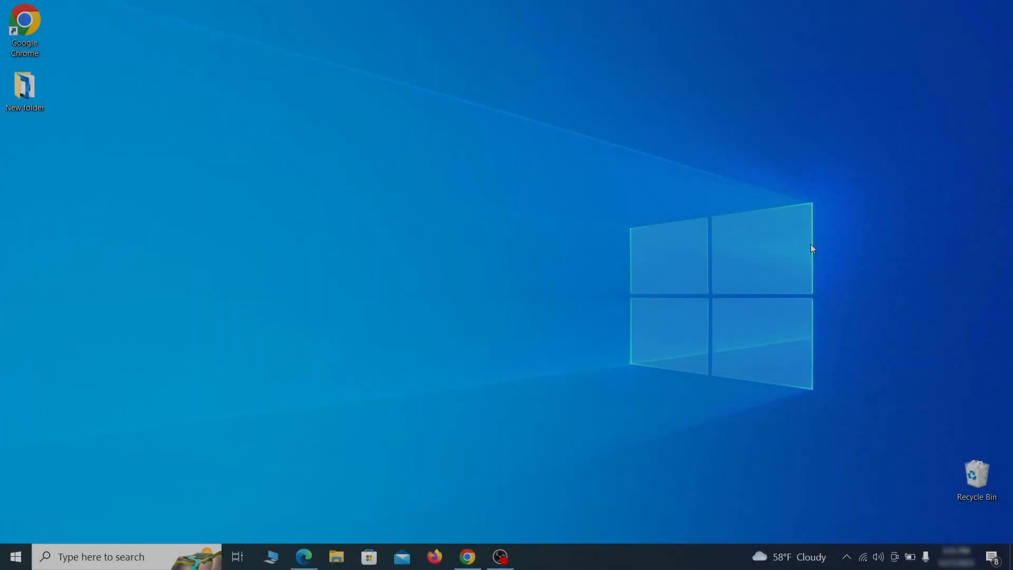
Step: Search Windows for "startup apps", turn off Example Malware App in the Startup settings, and close Settings
key("super")
type("startup")
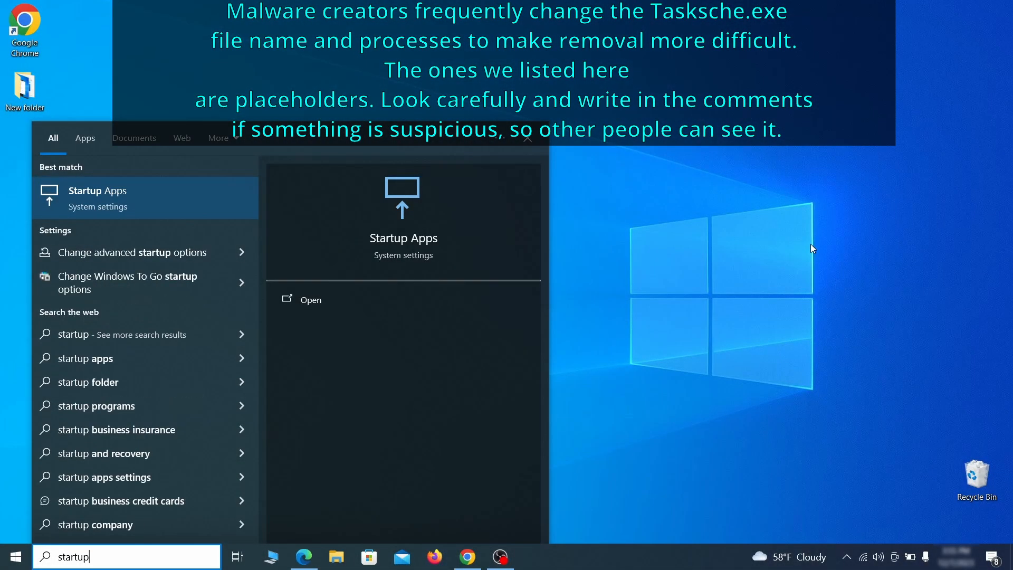
type(" apps")
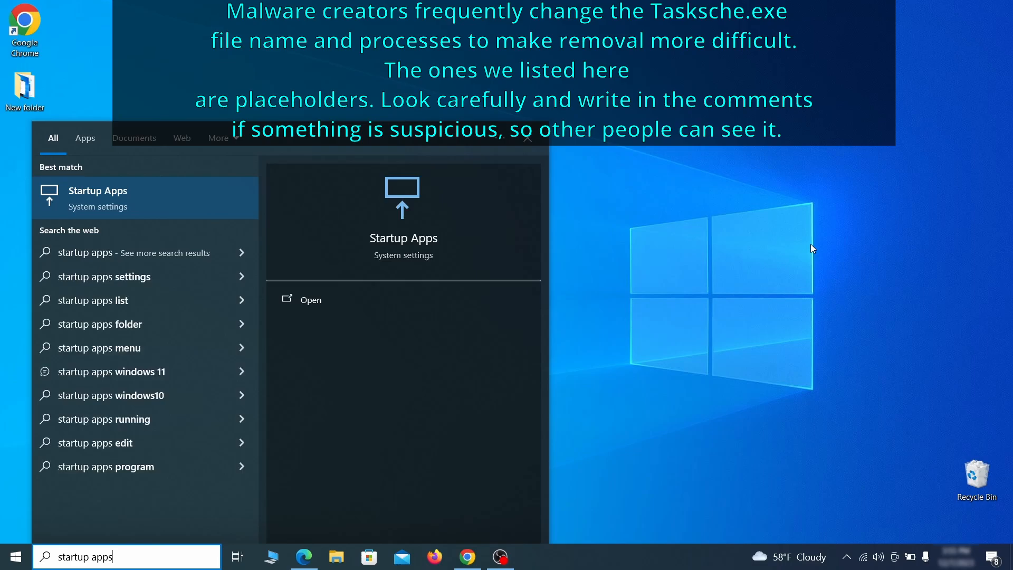
key("Return")
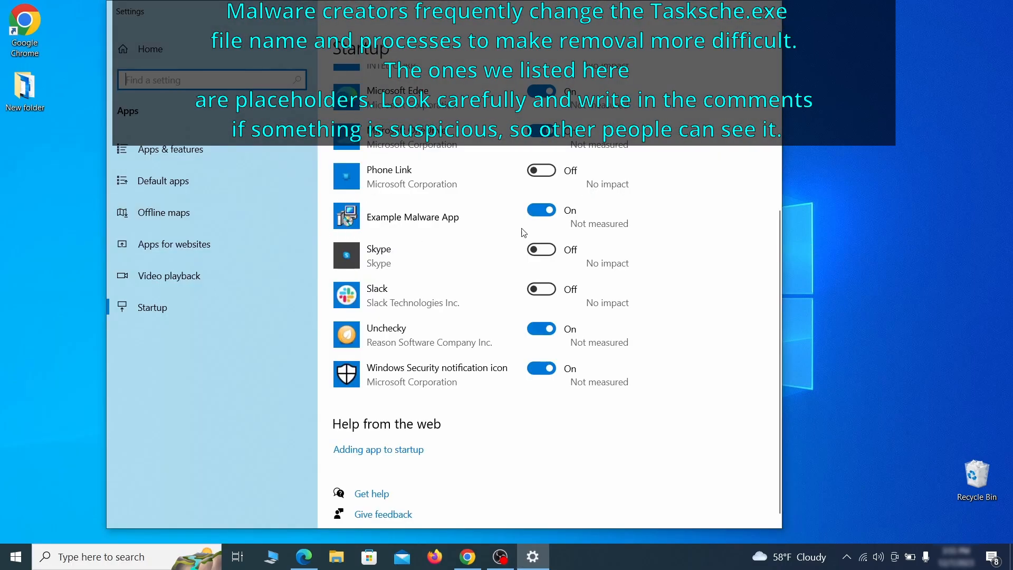
left_click(541, 216)
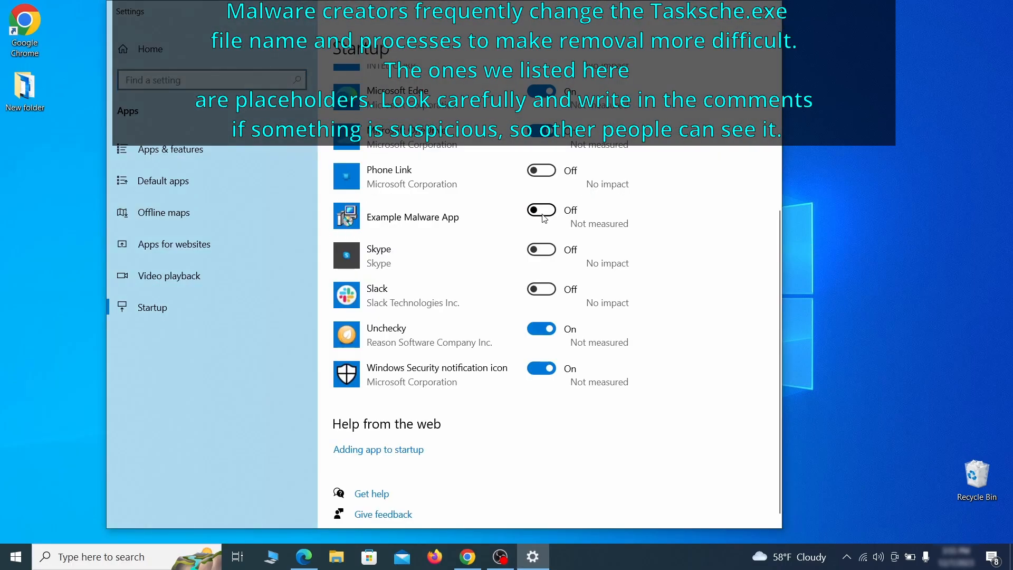
left_click(769, 9)
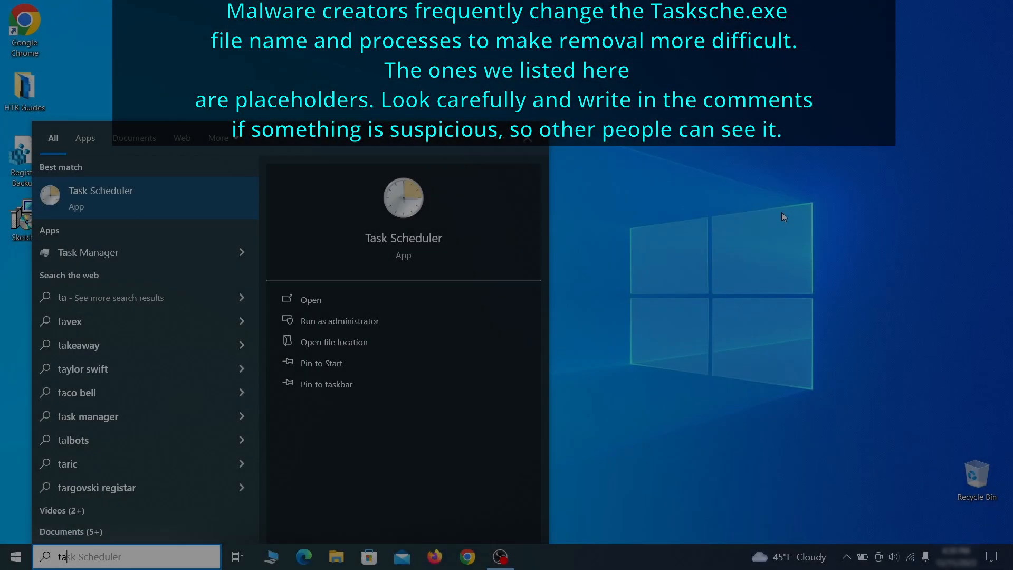
Step: Search Windows for Task Scheduler, open it, and show the tasks in the Task Scheduler Library
type("sk schedu")
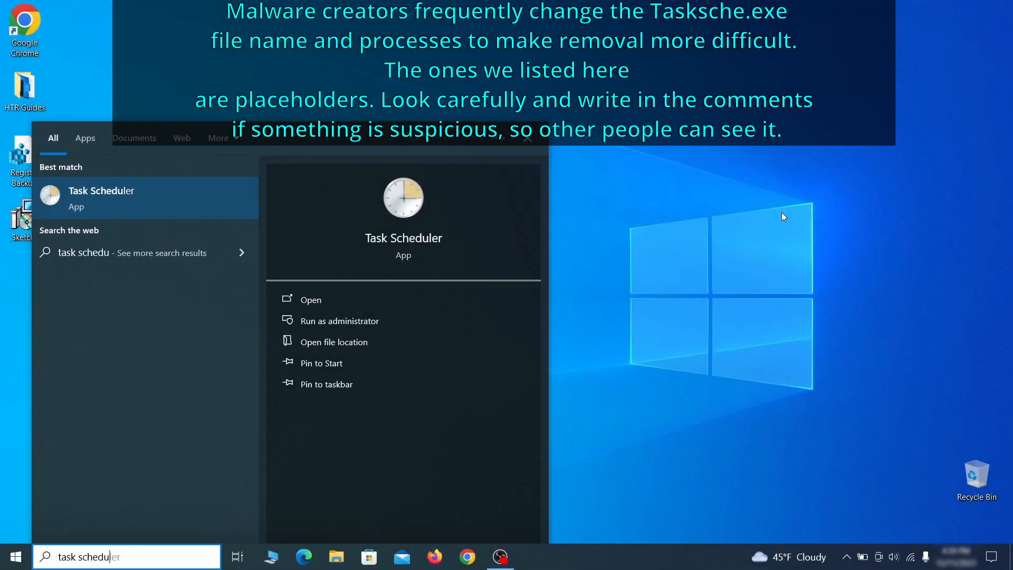
key("Escape")
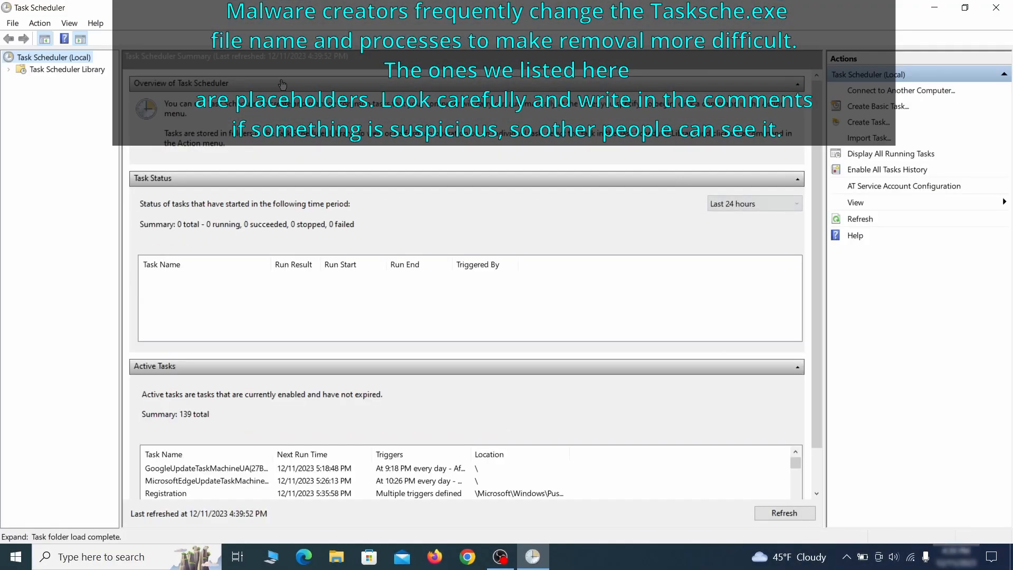
left_click(84, 69)
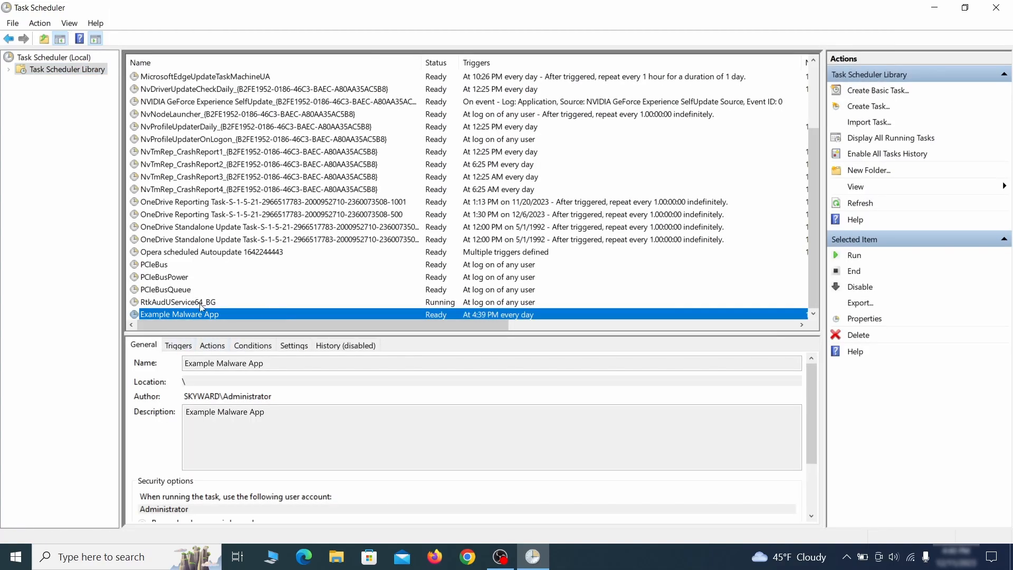
Step: Review the triggers and actions in the Example Malware App task's properties, and close the properties
right_click(292, 316)
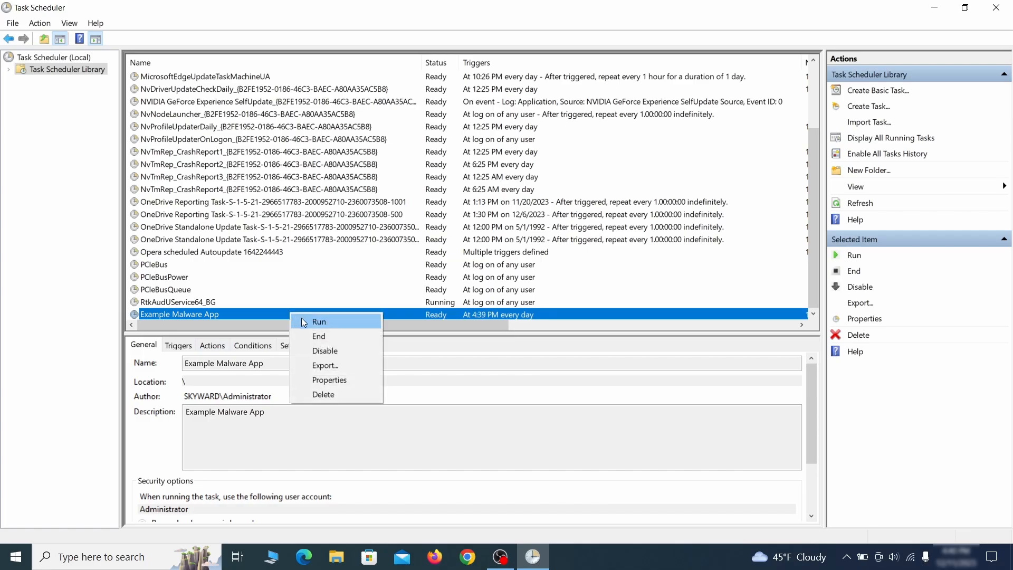
left_click(334, 383)
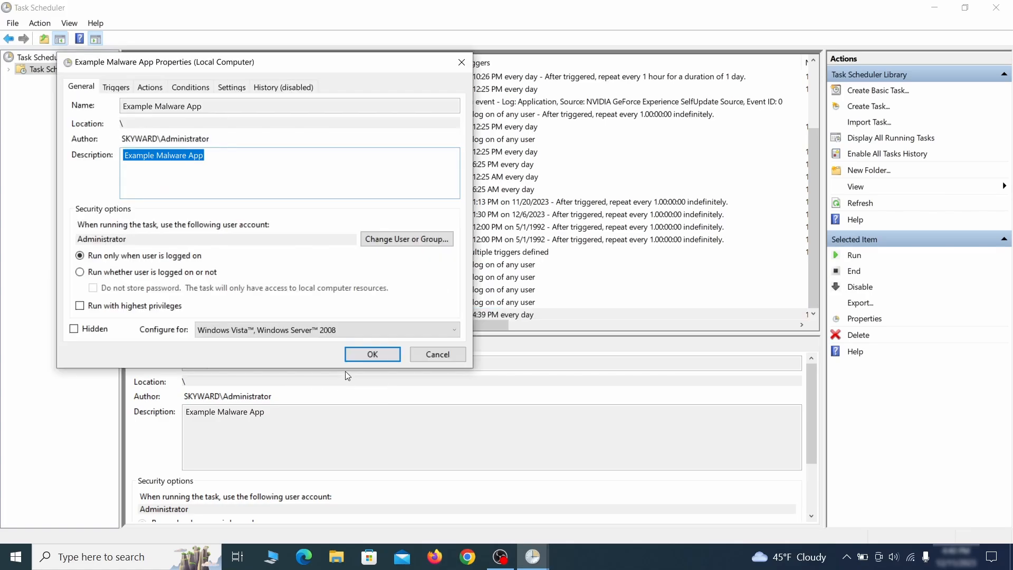
left_click(118, 88)
left_click(156, 89)
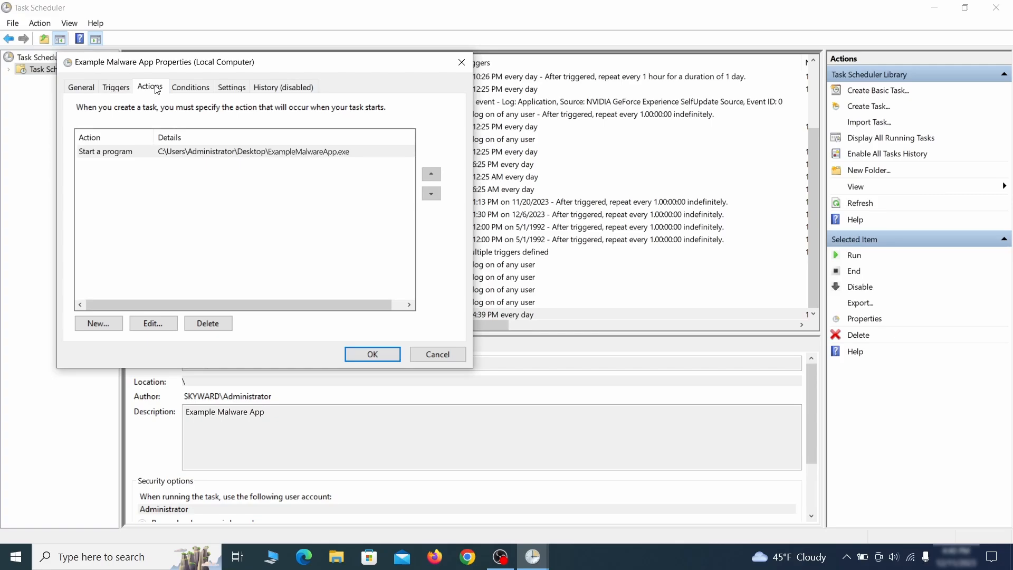
key("Escape")
Step: Delete the Example Malware App task from the Task Scheduler Library and confirm the deletion
right_click(325, 313)
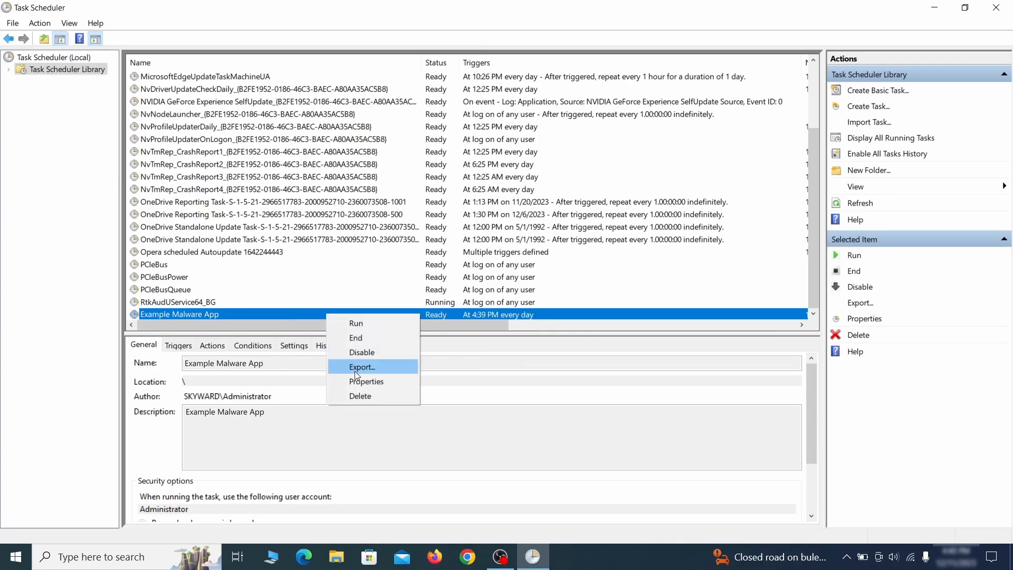
left_click(360, 396)
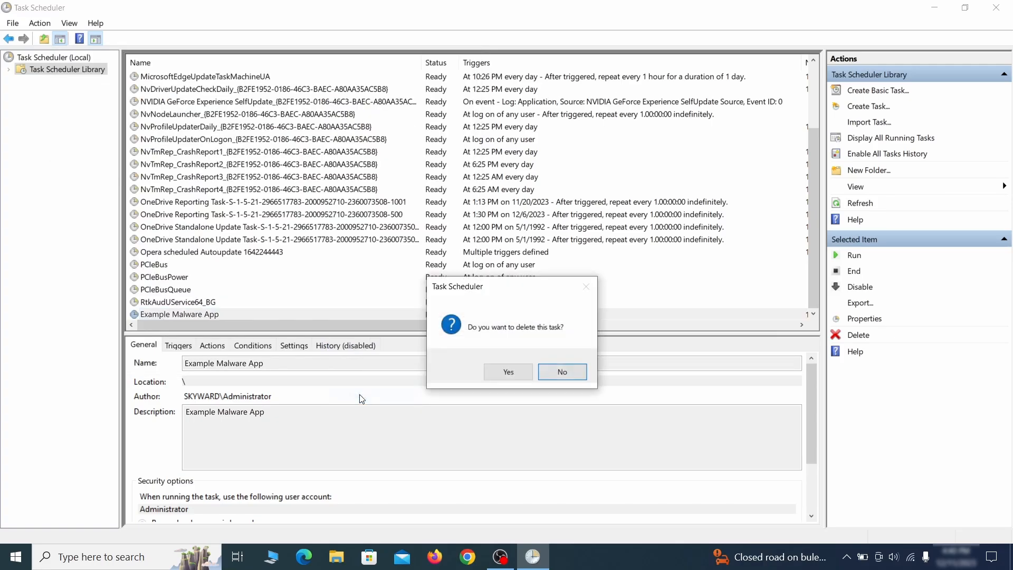
left_click(508, 372)
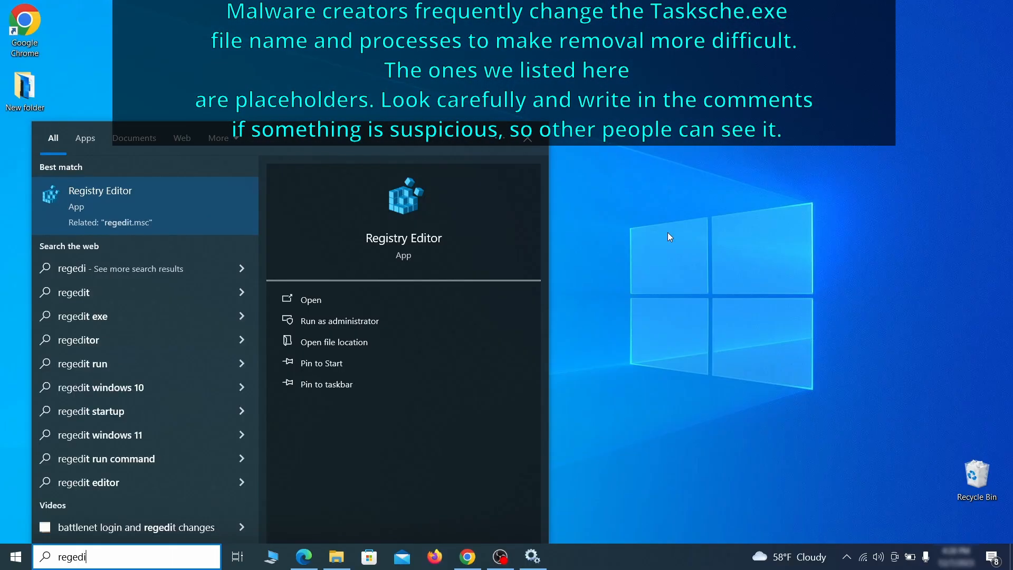
Step: Search Windows for regedit, open Registry Editor, and export a registry backup to the Desktop as "Registry Backup 1"
type("t")
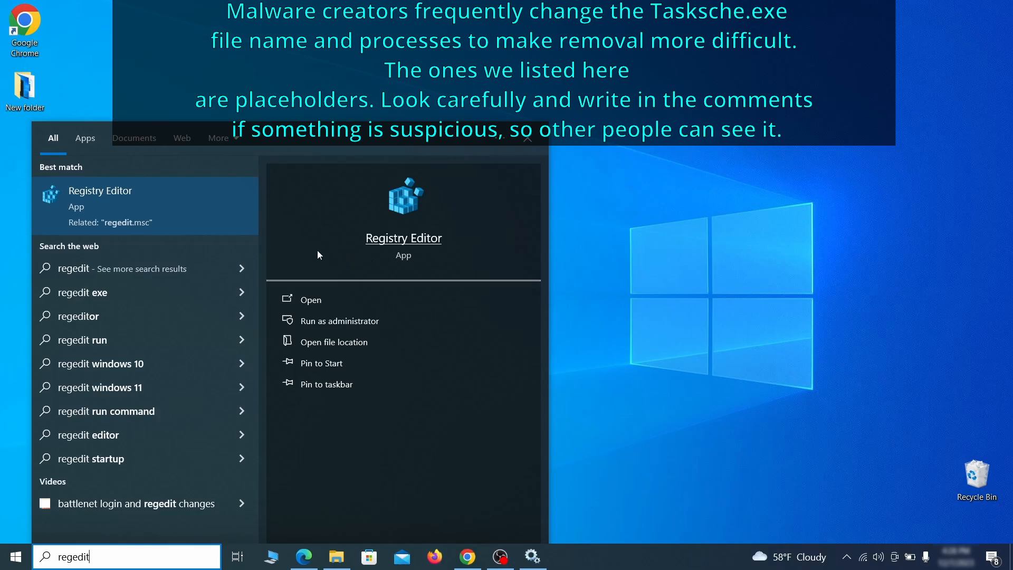
right_click(188, 200)
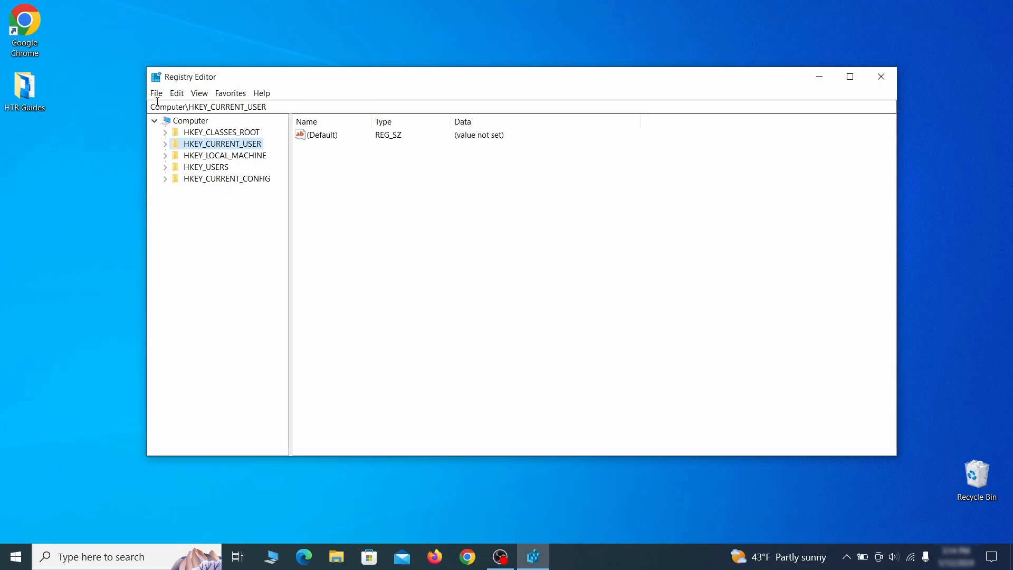
left_click(156, 94)
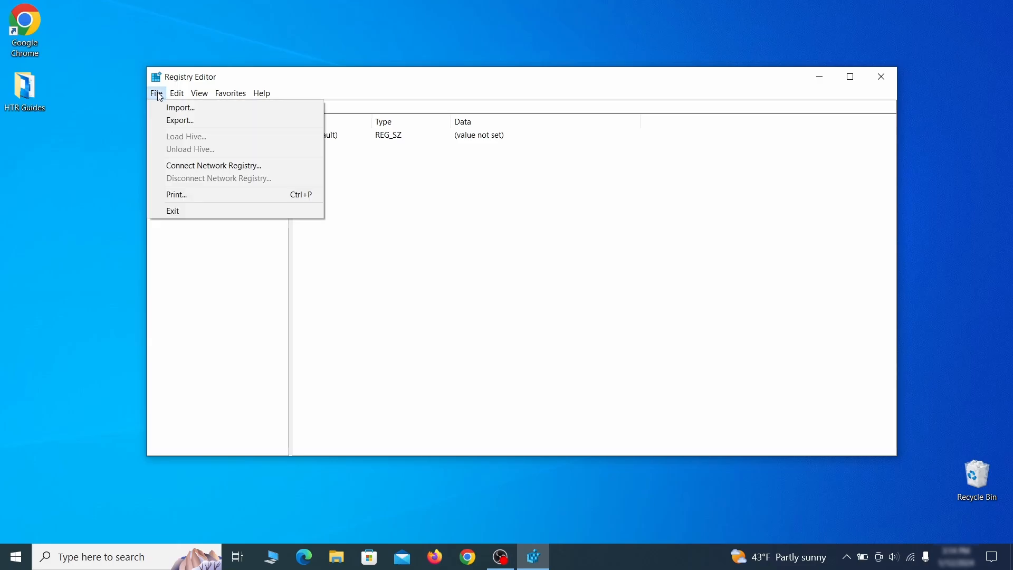
left_click(244, 122)
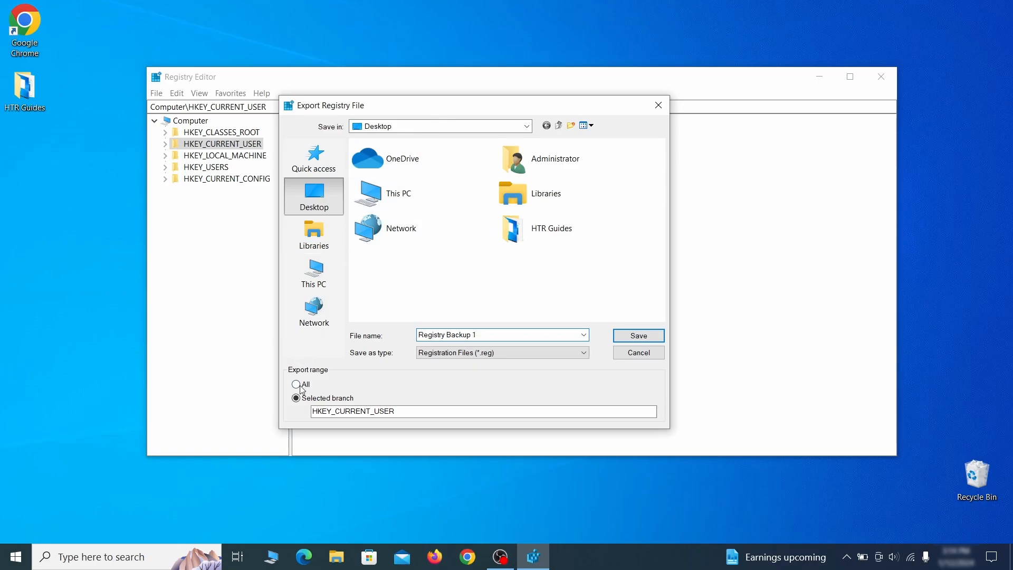
key("Return")
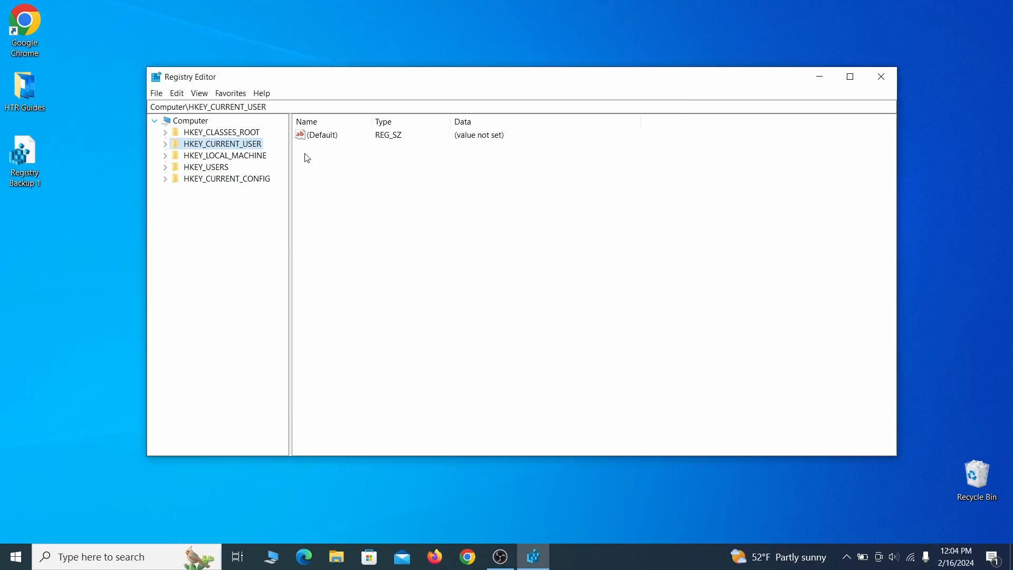
Step: Start a registry import and select the Registry Backup 1 file on the Desktop
left_click(157, 94)
left_click(222, 109)
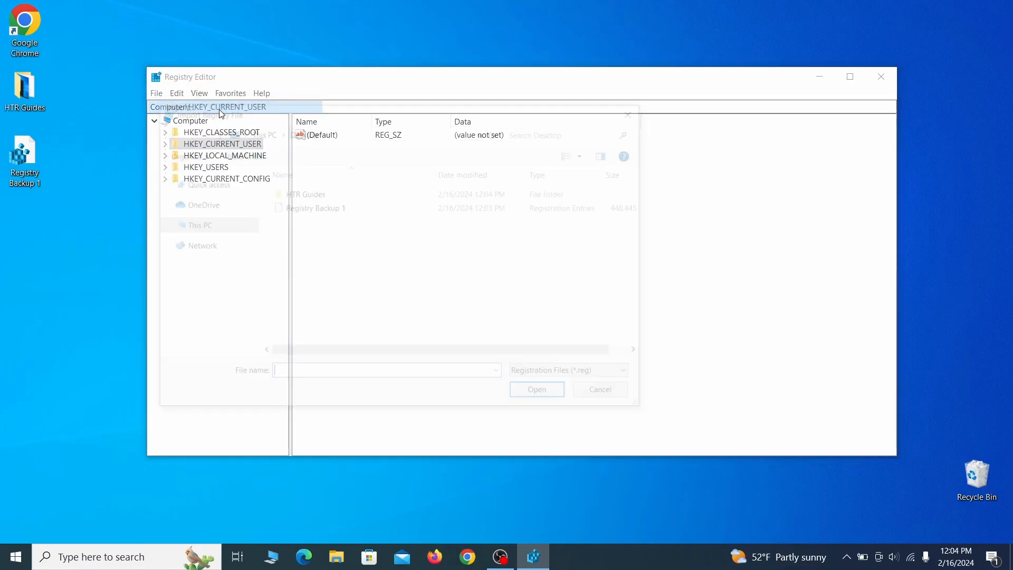
left_click(351, 210)
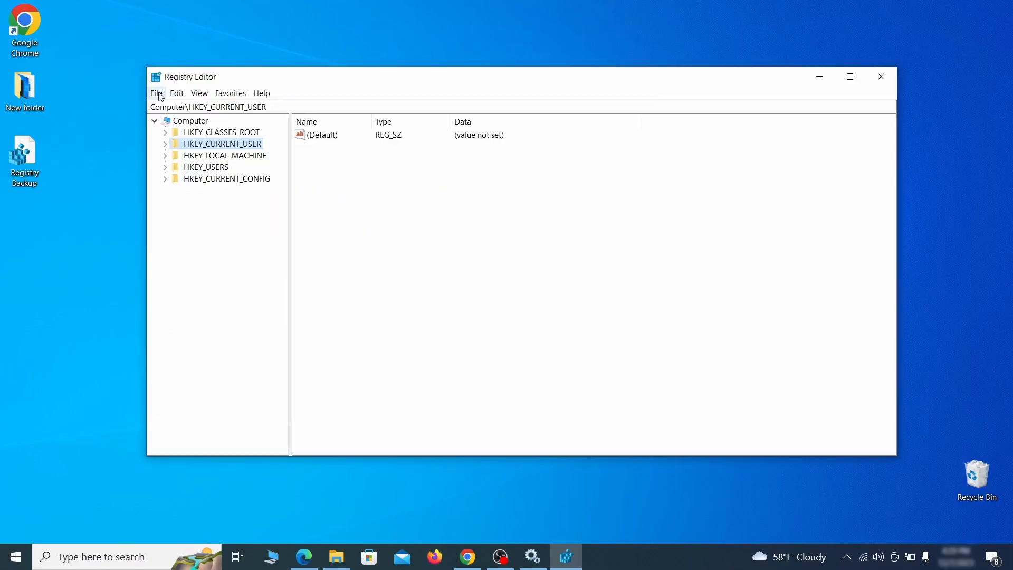
Step: Search the registry for "Example Malware App" and bring up the available actions for its Reopen key under InstallBuilders
left_click(159, 93)
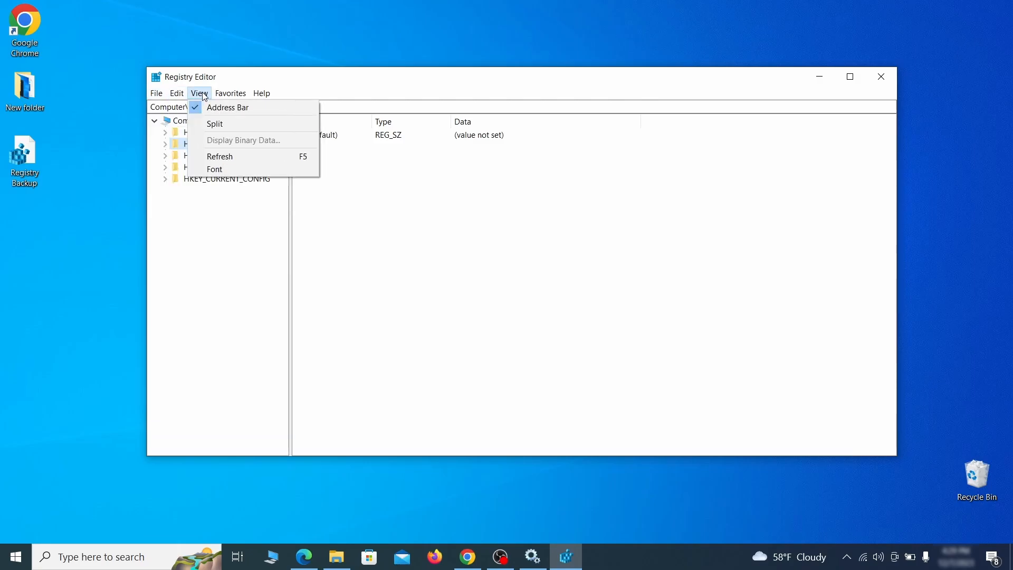
mouse_move(181, 96)
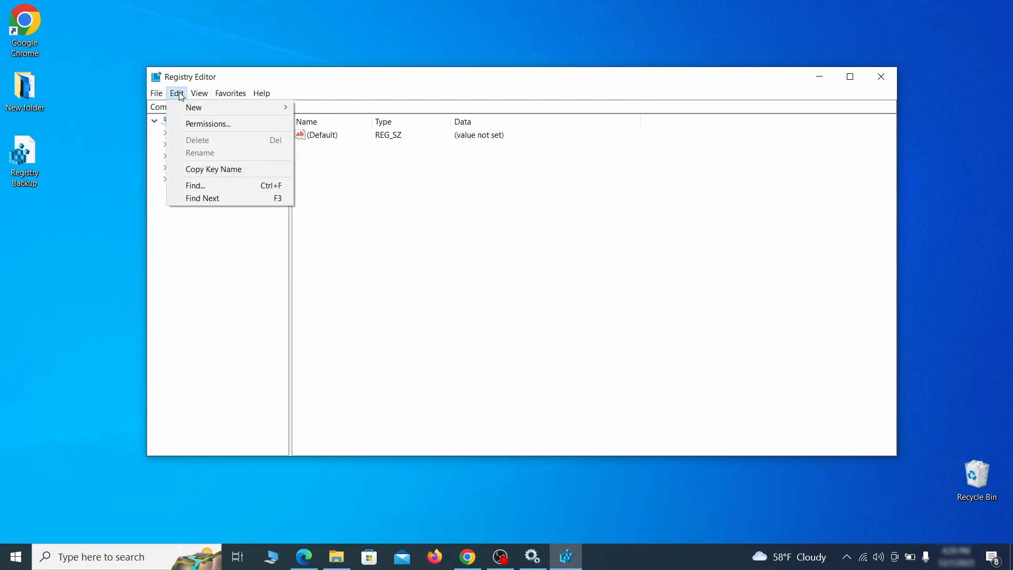
left_click(220, 189)
type("Exa")
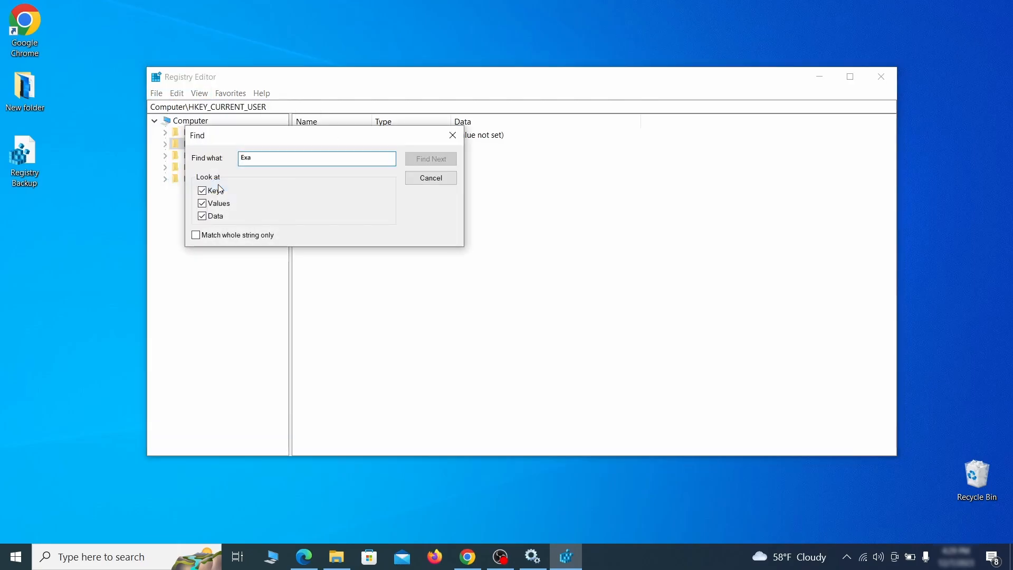
type("mple Malware App")
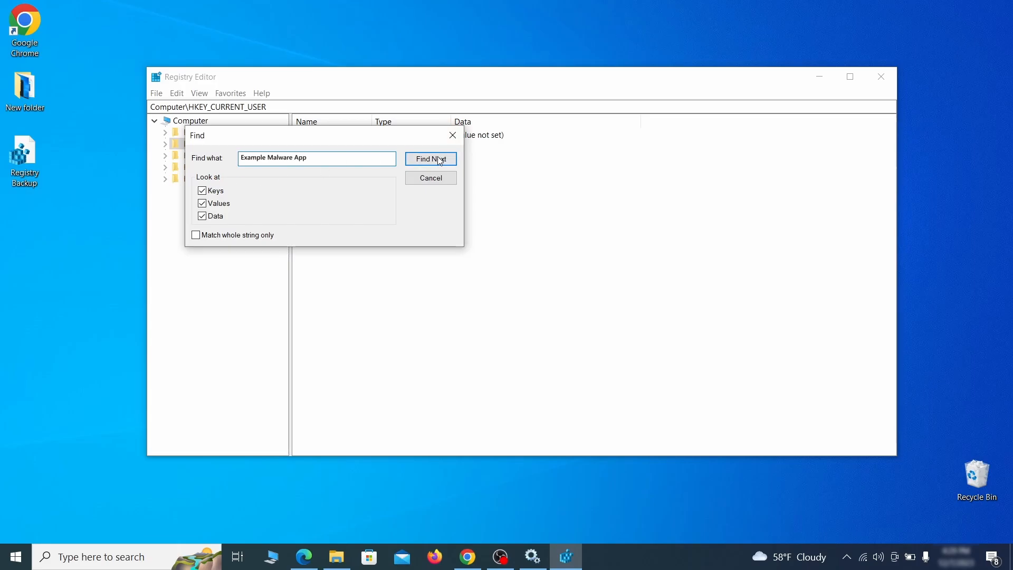
left_click(438, 159)
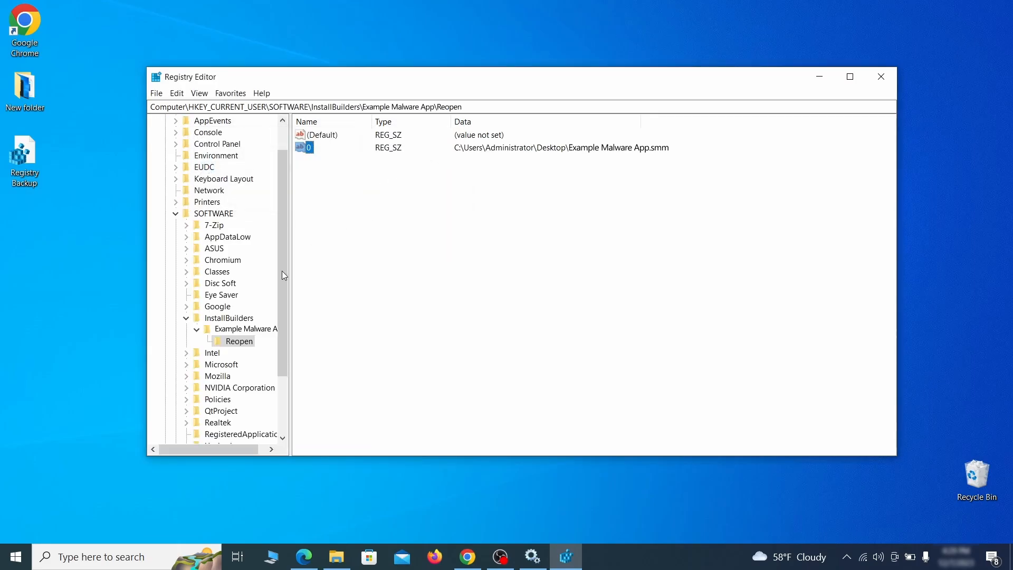
left_click(246, 344)
right_click(246, 346)
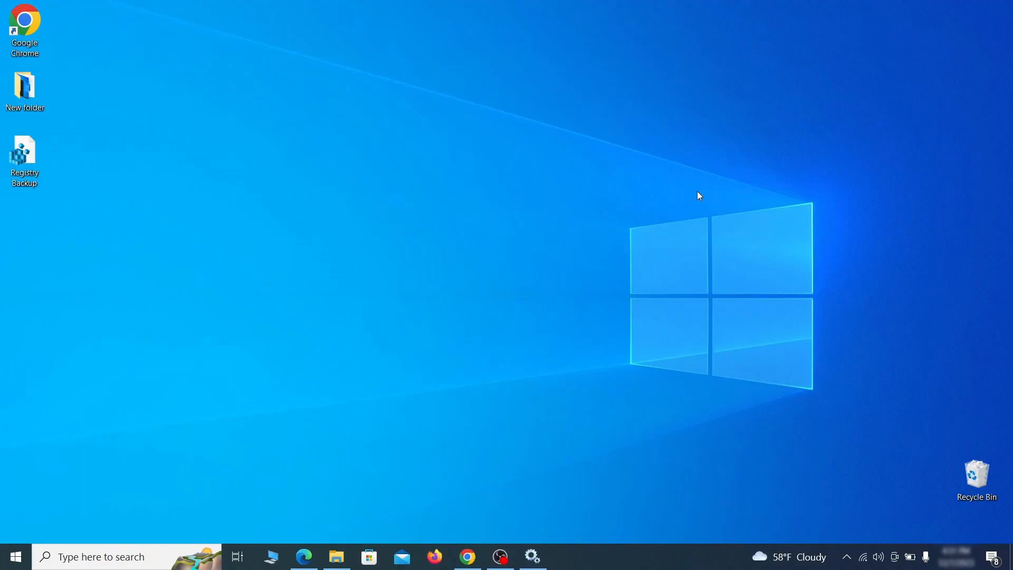
Step: Launch the Microsoft Windows Malicious Software Removal Tool by running the command MRT
key("super+r")
key("BackSpace")
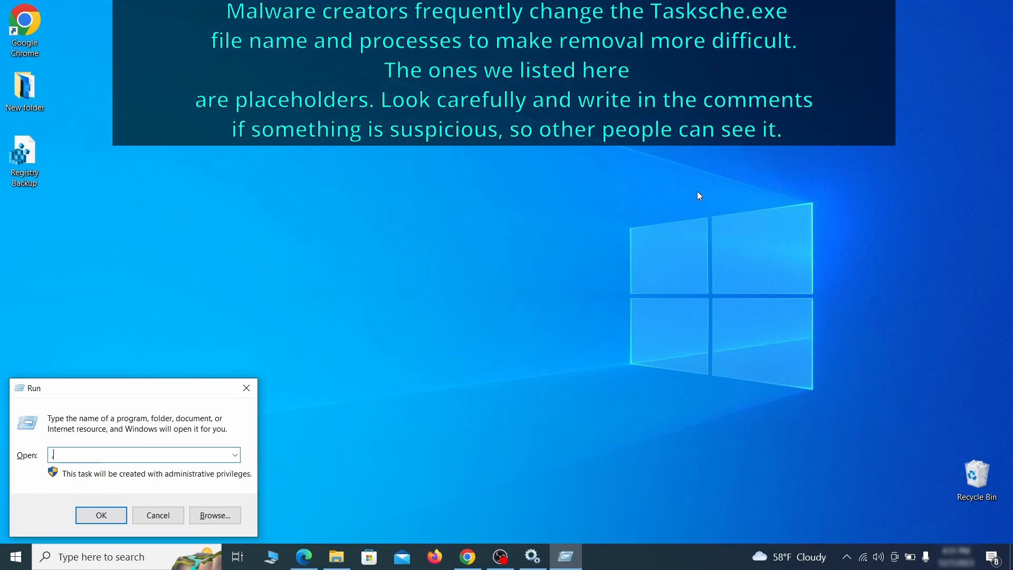
type("M")
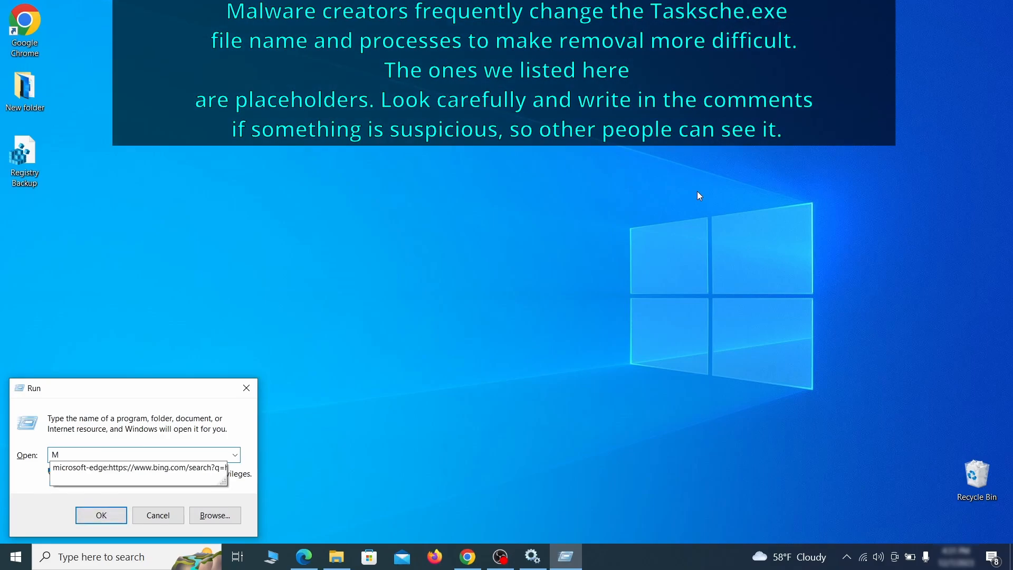
type("RT")
key("Return")
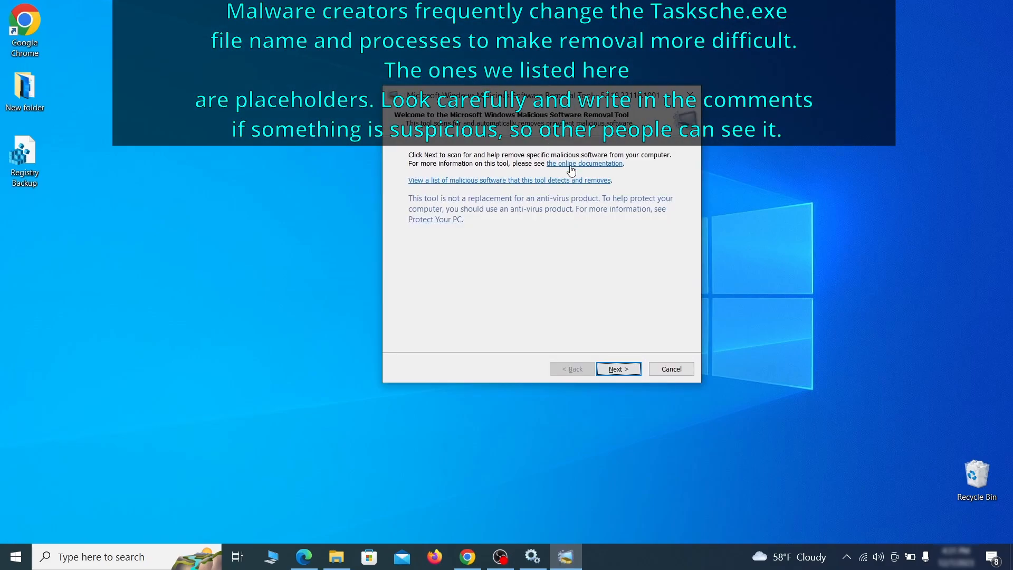
Step: Run a full scan with the Malicious Software Removal Tool and finish the wizard
left_click(632, 372)
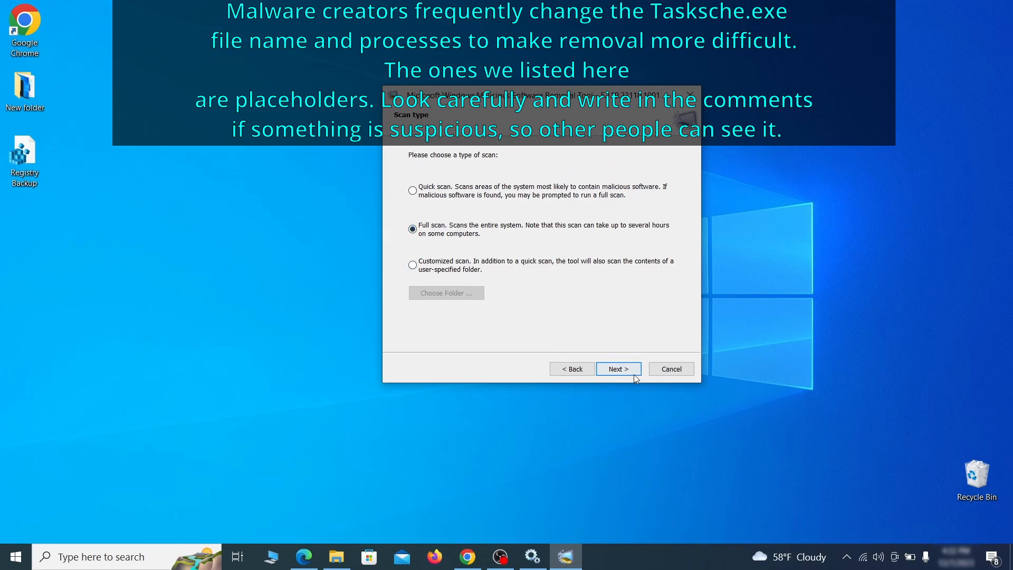
left_click(631, 373)
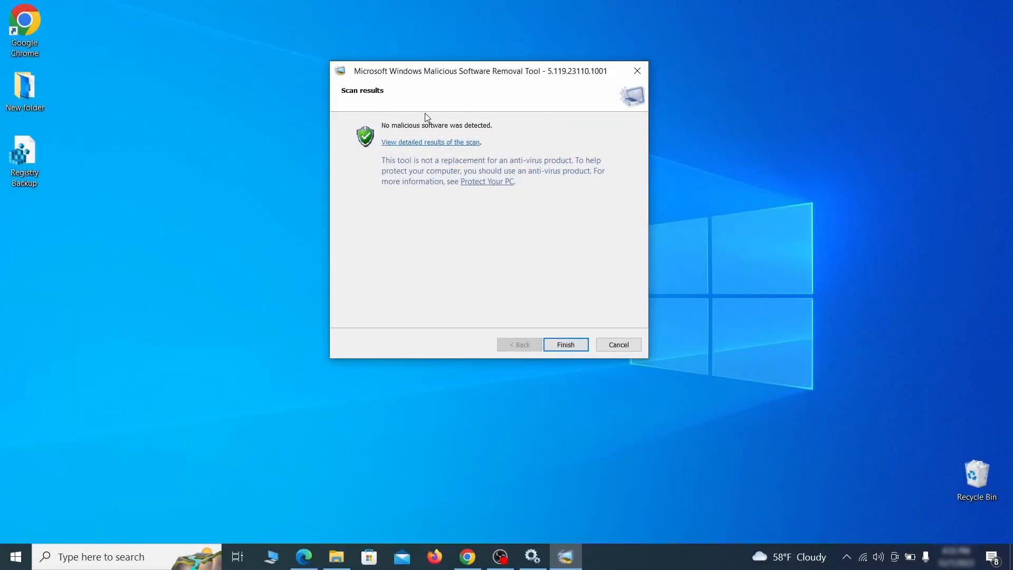
left_click(566, 344)
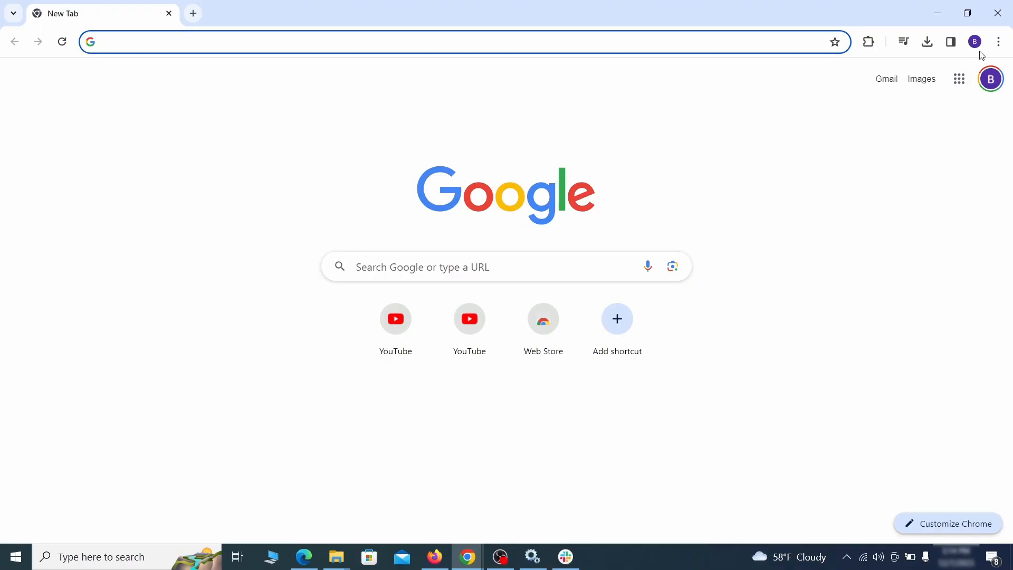
Step: Disable the Add to Zola Button extension in Chrome's extension manager and remove it
left_click(998, 42)
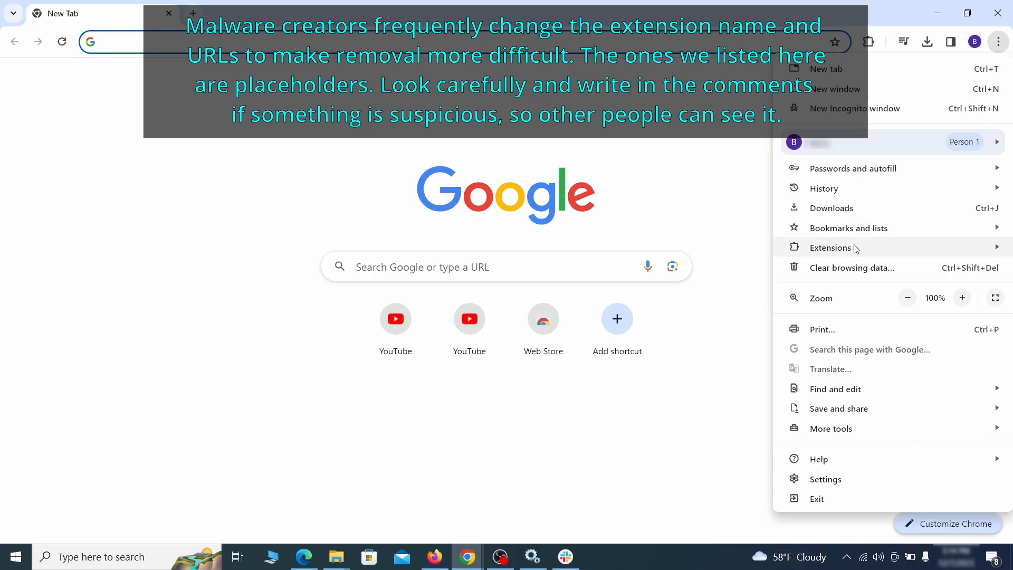
mouse_move(805, 248)
left_click(743, 251)
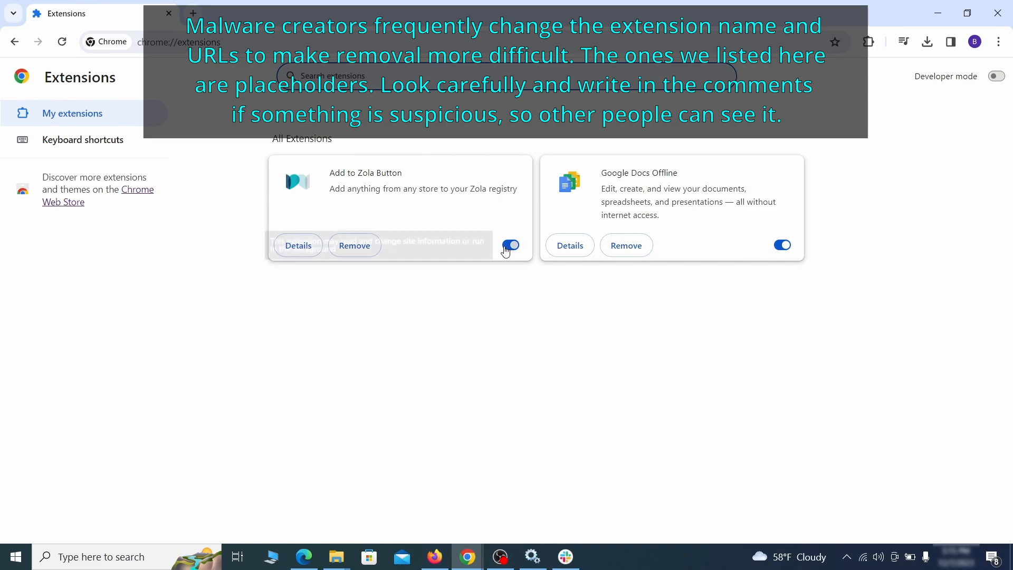
left_click(504, 246)
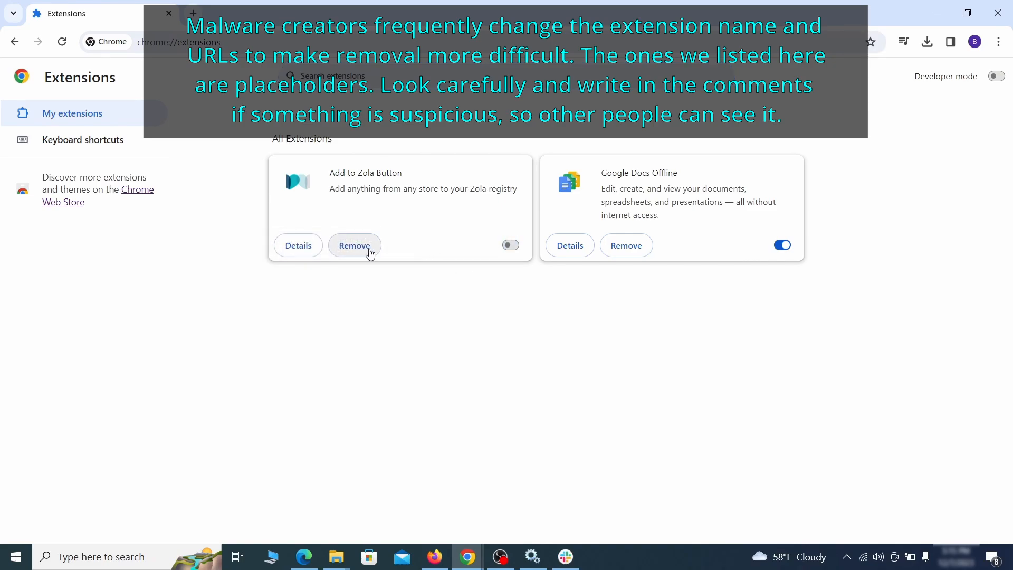
left_click(369, 252)
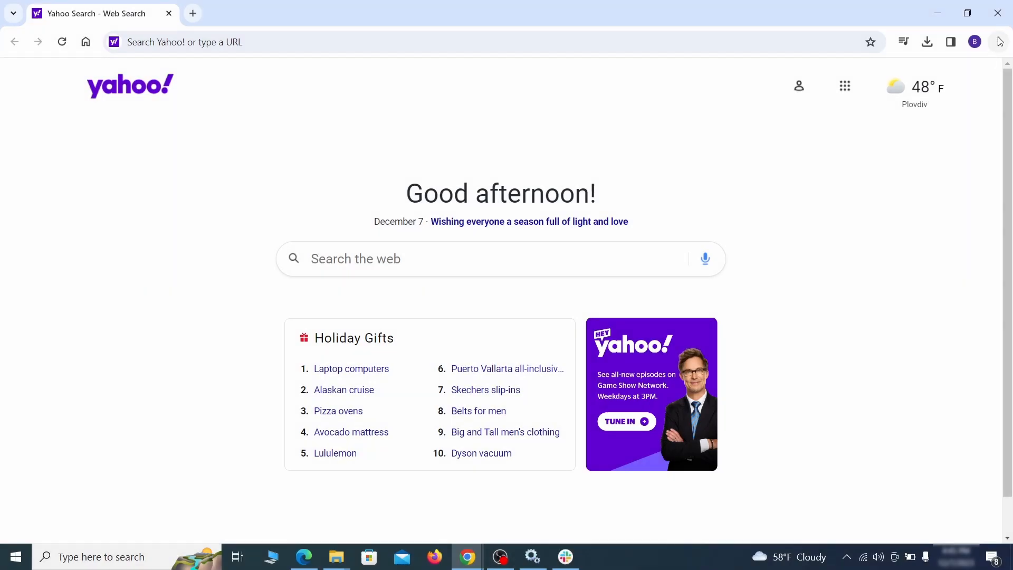
Step: Clear Chrome's browsing data with the advanced options, also including autofill form data, site settings and hosted app data but leaving out passwords
left_click(999, 42)
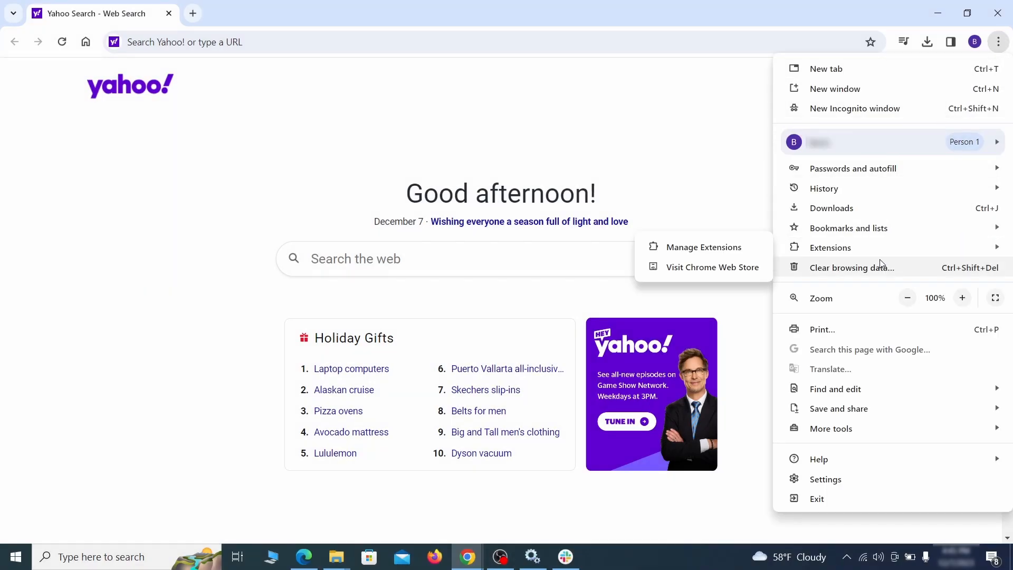
left_click(833, 478)
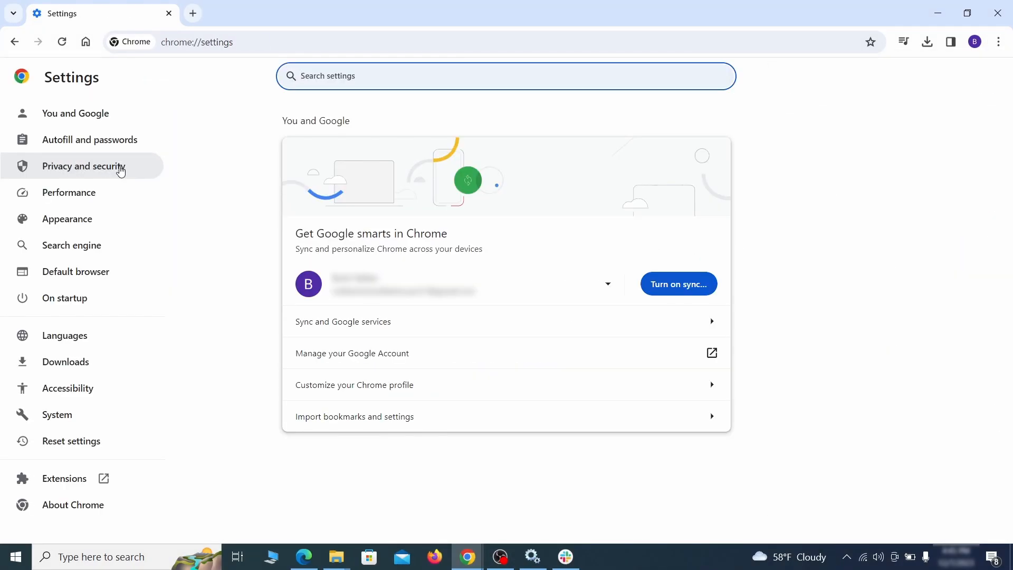
left_click(118, 166)
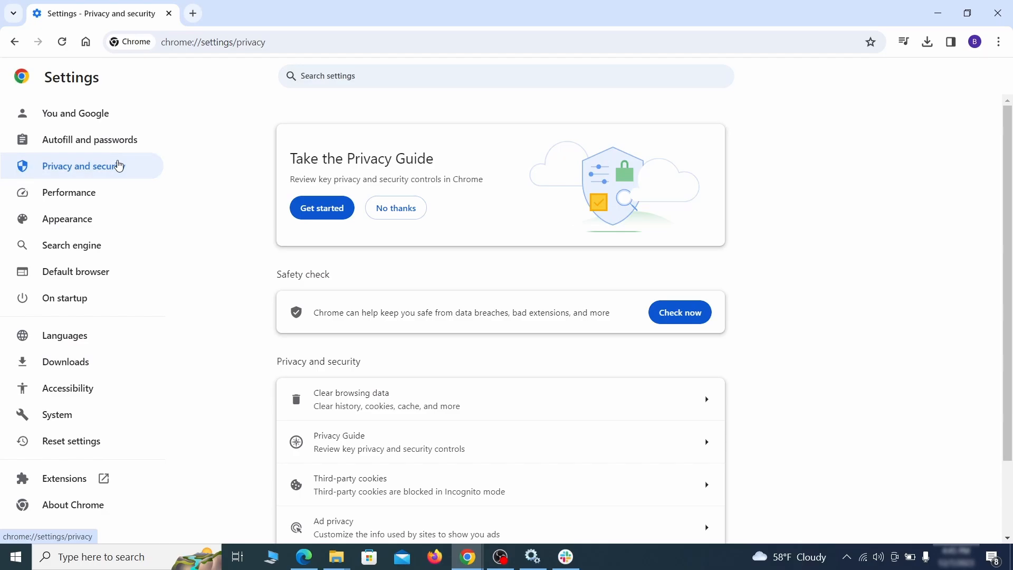
scroll(806, 348, "down", 1)
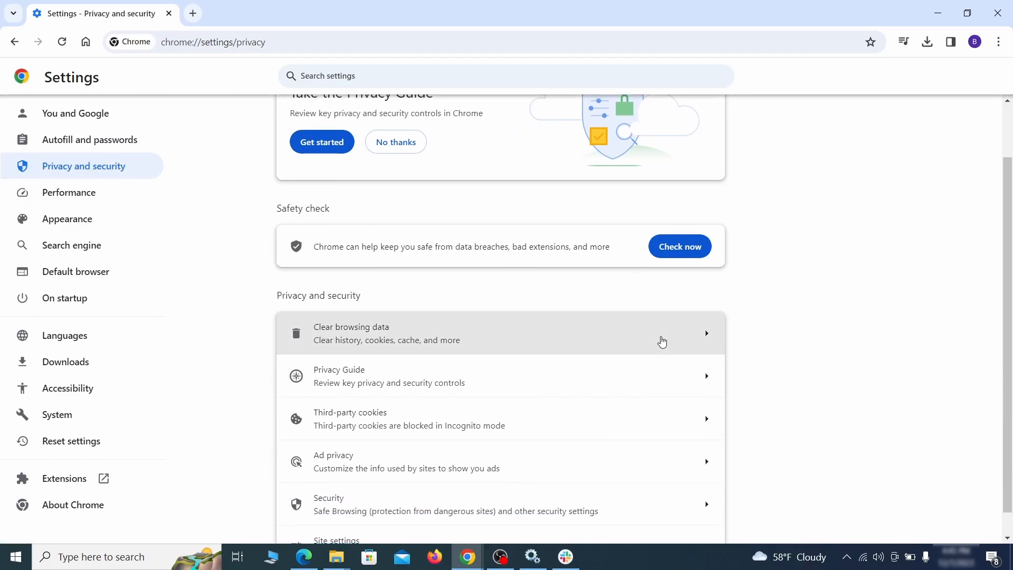
left_click(660, 341)
left_click(465, 189)
left_click(564, 190)
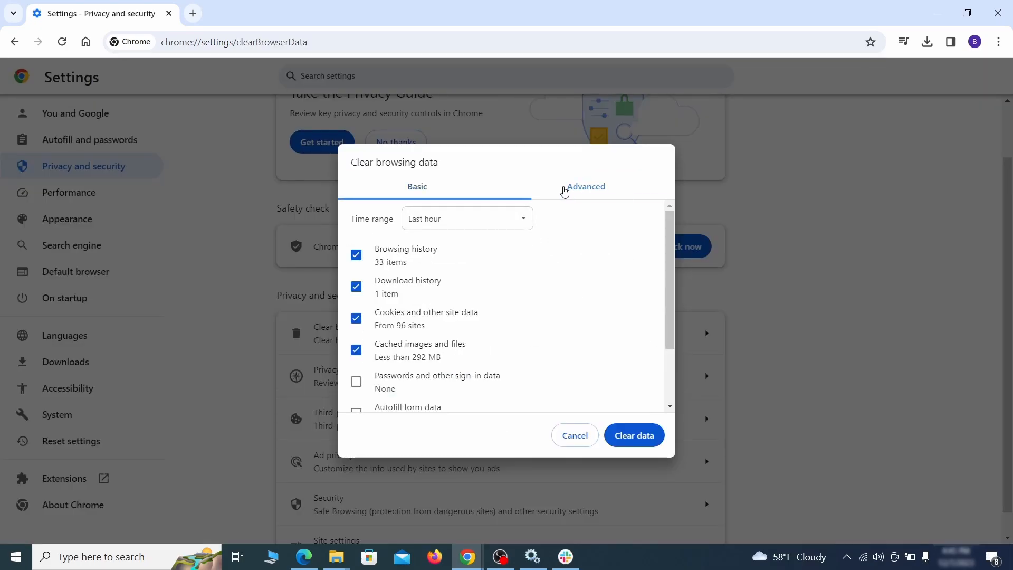
scroll(511, 301, "down", 2)
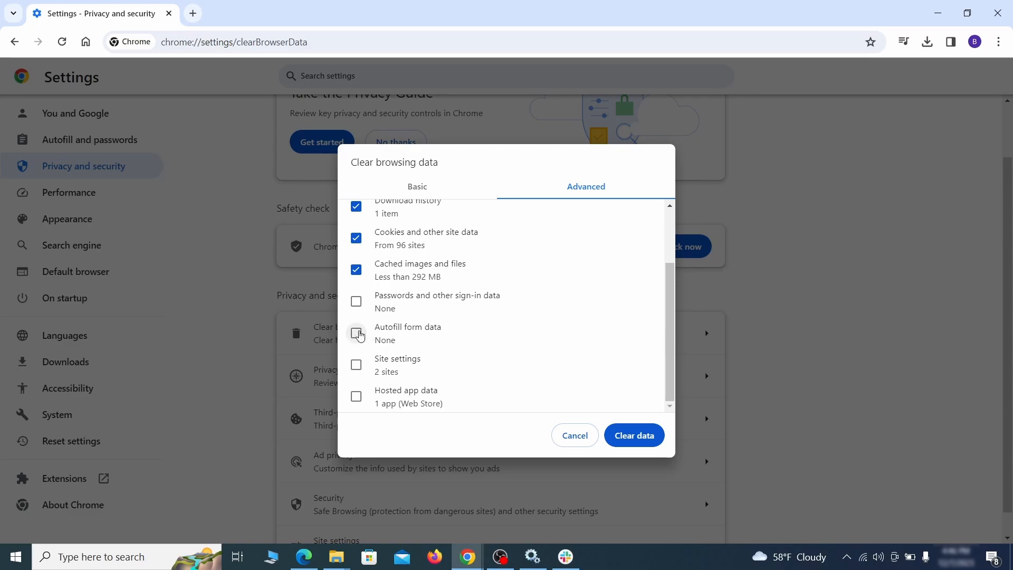
left_click(356, 334)
left_click(356, 365)
left_click(356, 397)
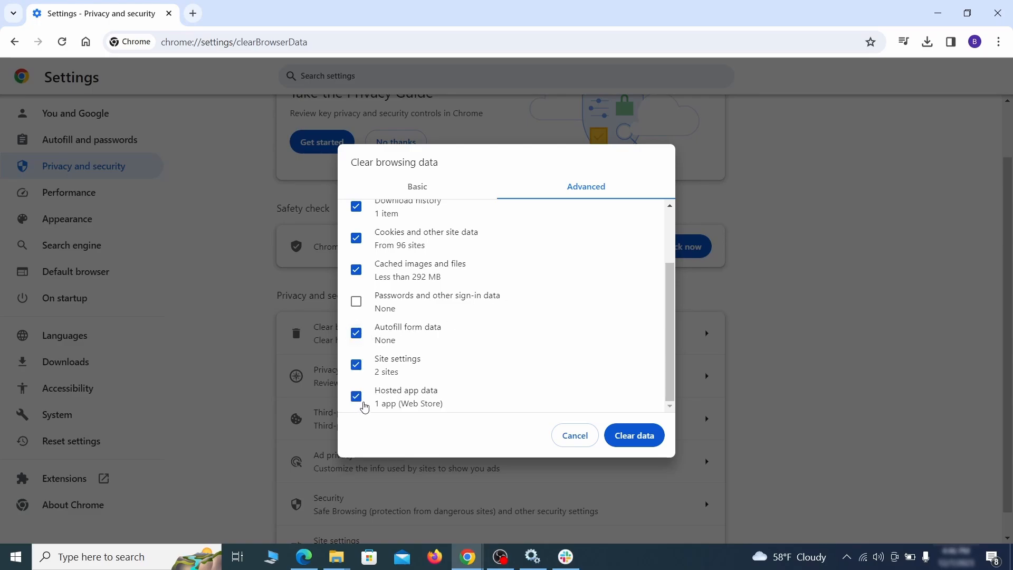
left_click(642, 440)
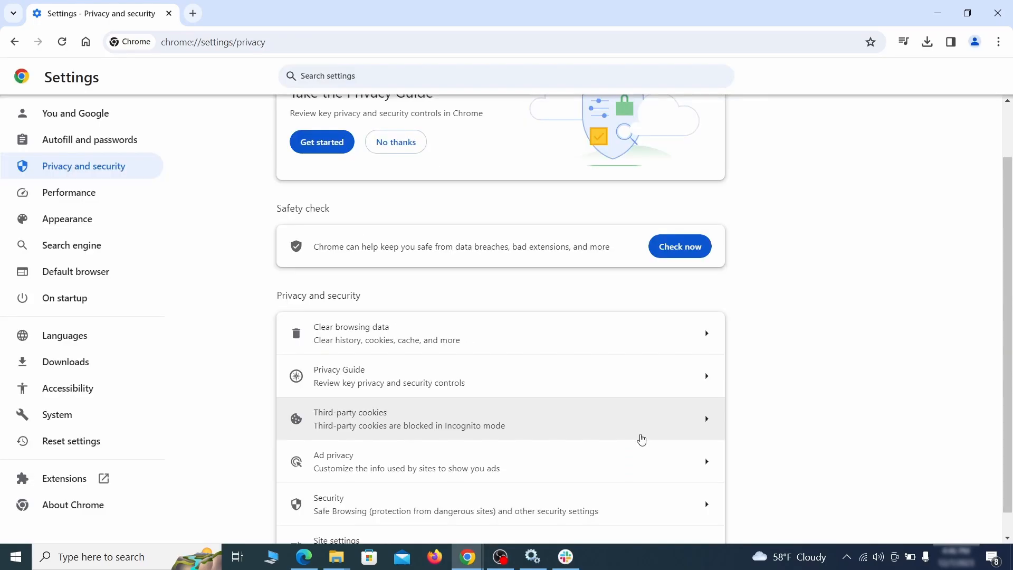
Step: Check the location and camera site permissions and bring up the actions for ExampleRougeURL.com among sites allowed to send notifications
scroll(762, 346, "down", 1)
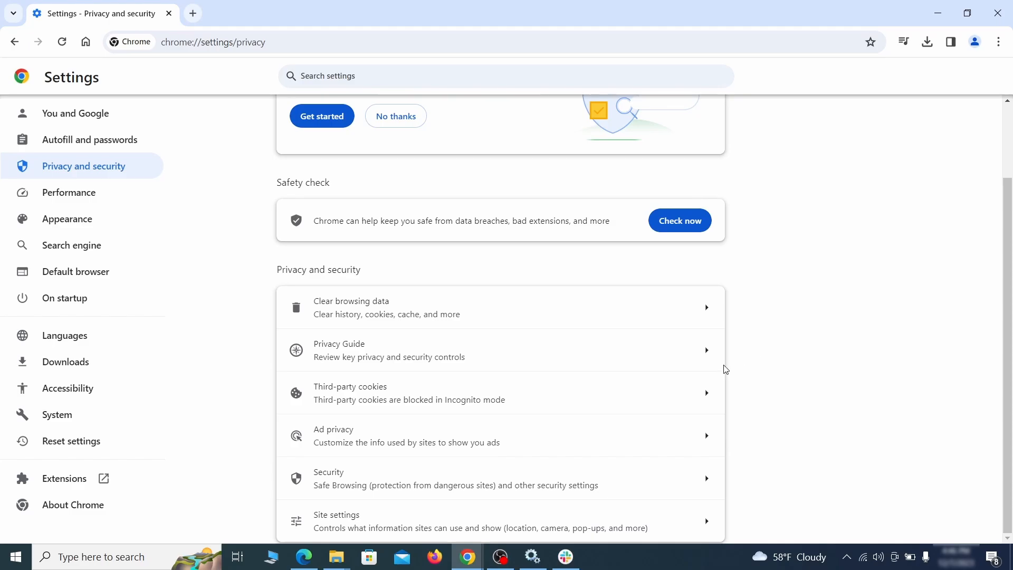
left_click(492, 517)
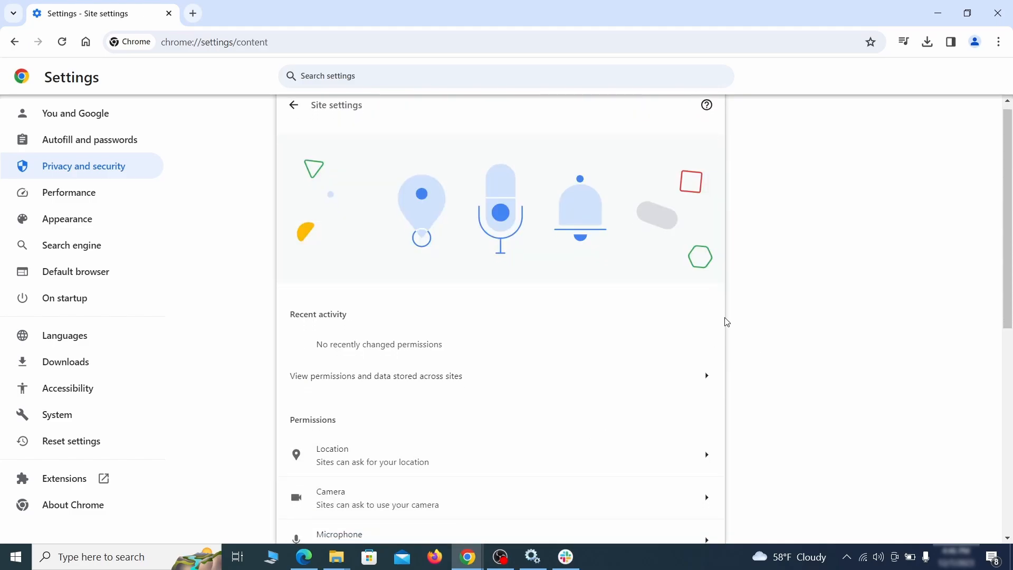
scroll(727, 322, "down", 4)
scroll(723, 269, "down", 1)
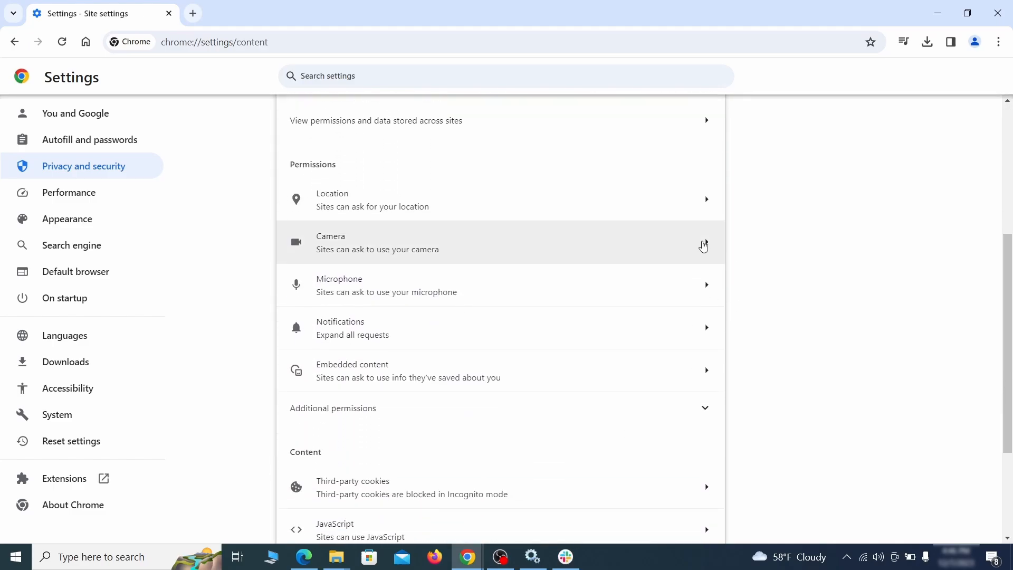
left_click(551, 185)
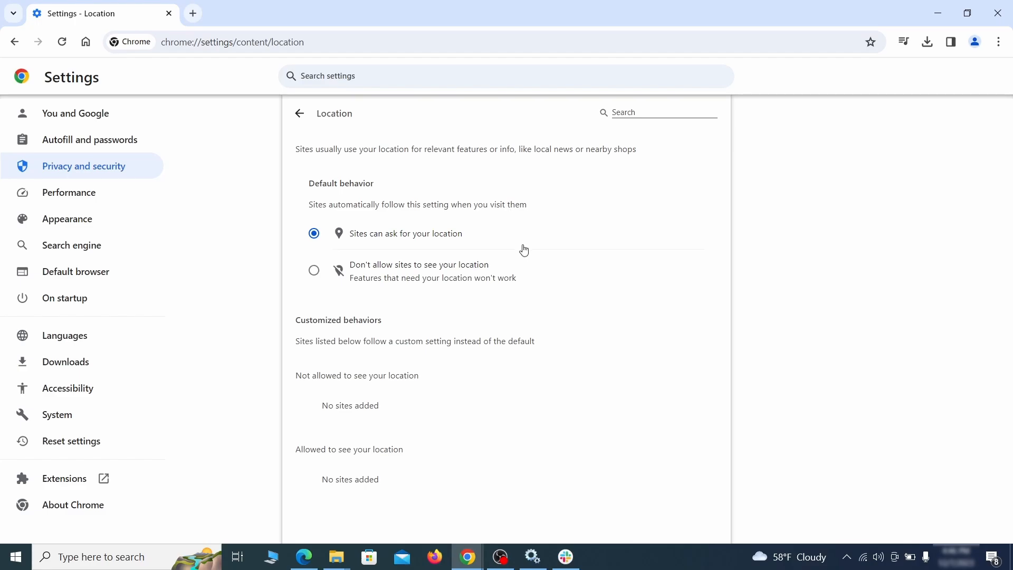
left_click(15, 41)
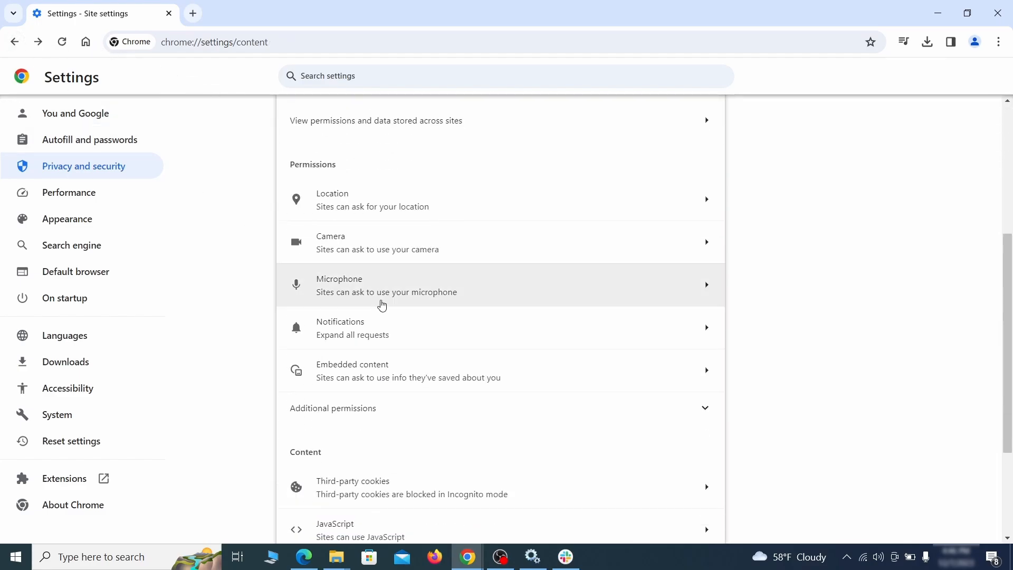
left_click(403, 251)
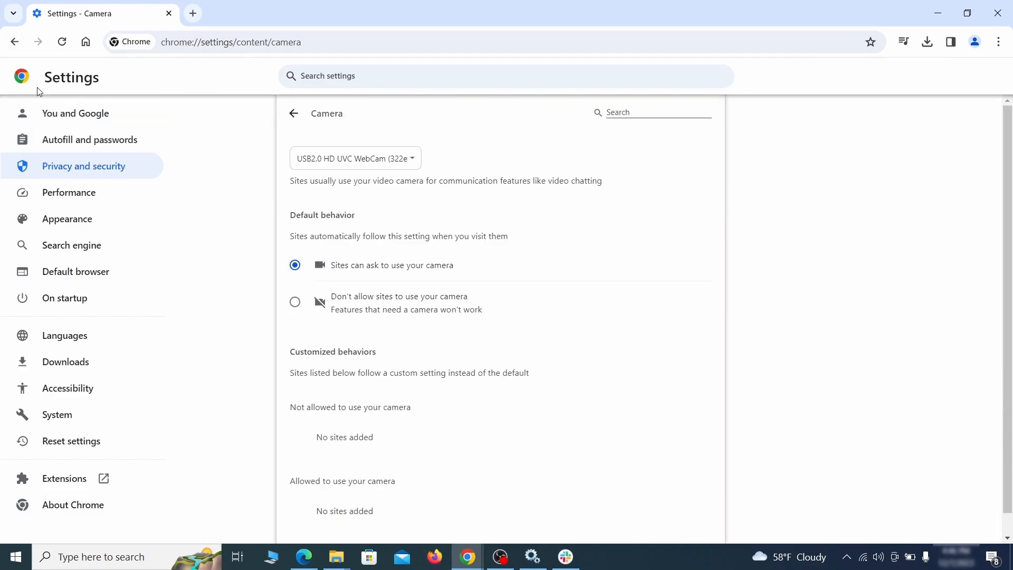
scroll(260, 344, "down", 1)
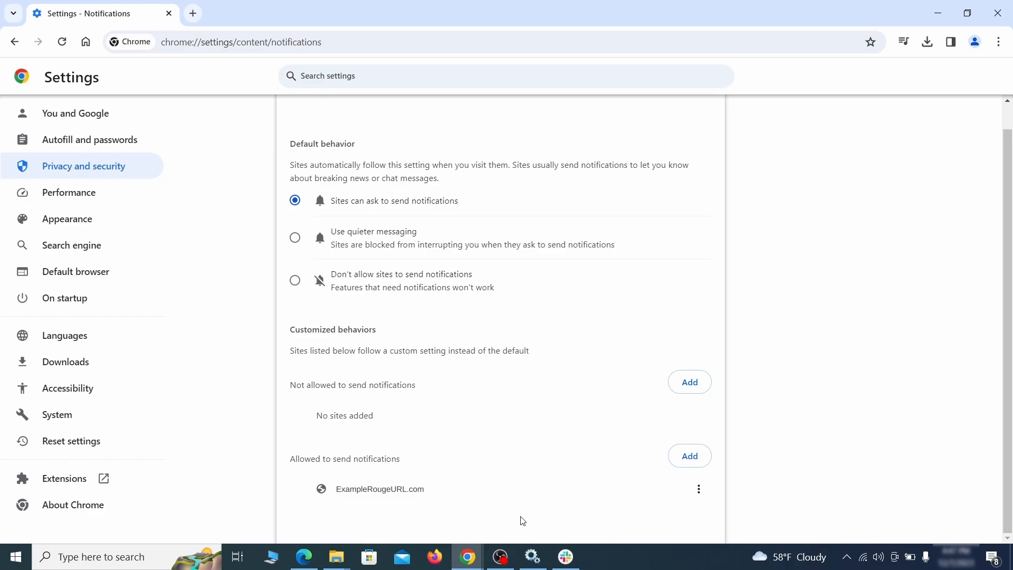
left_click(699, 488)
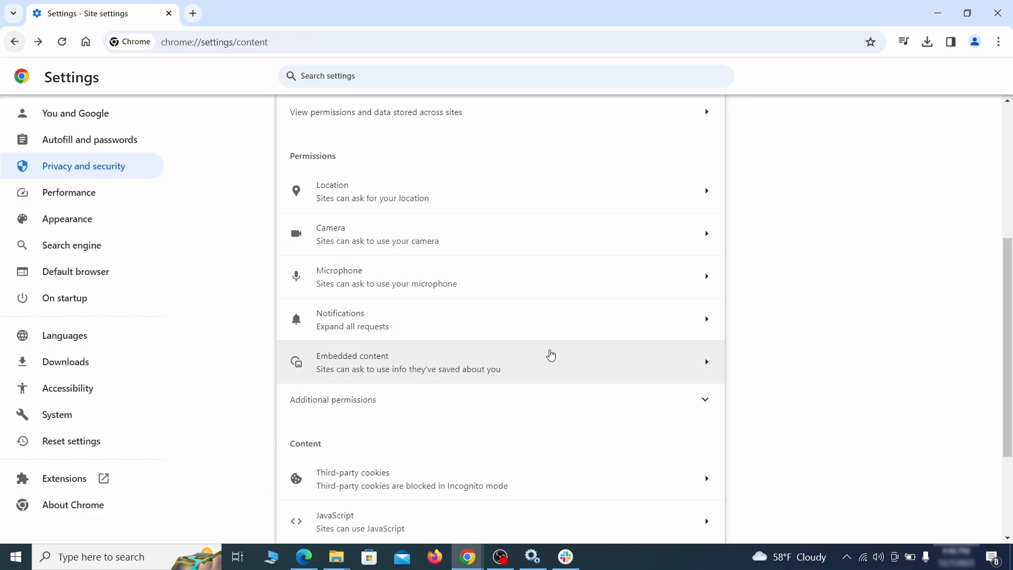
Step: Remove ExampleRougeURL.com from the sites allowed to use third-party cookies and return to the site settings
scroll(548, 355, "down", 3)
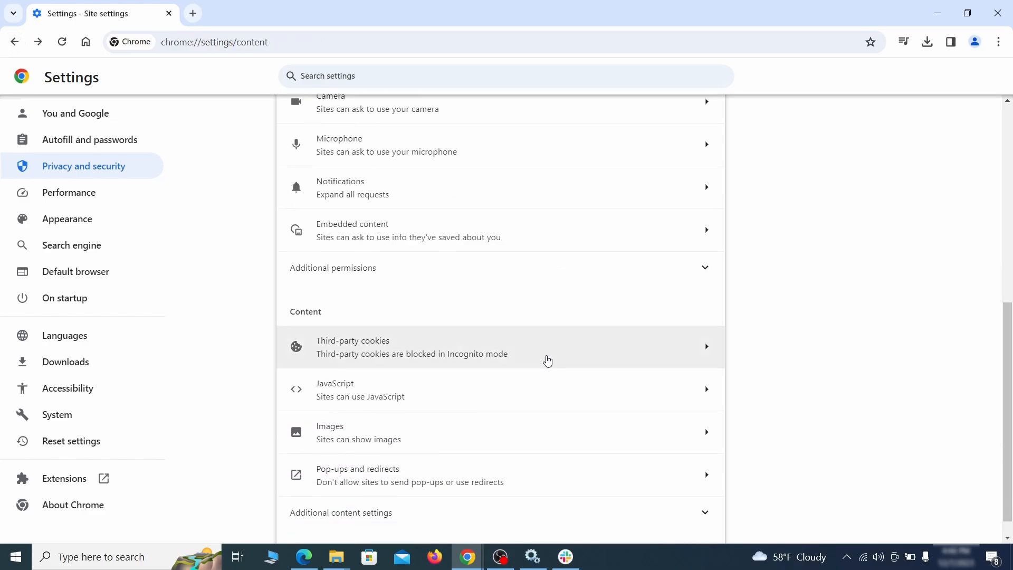
left_click(545, 356)
scroll(559, 391, "down", 5)
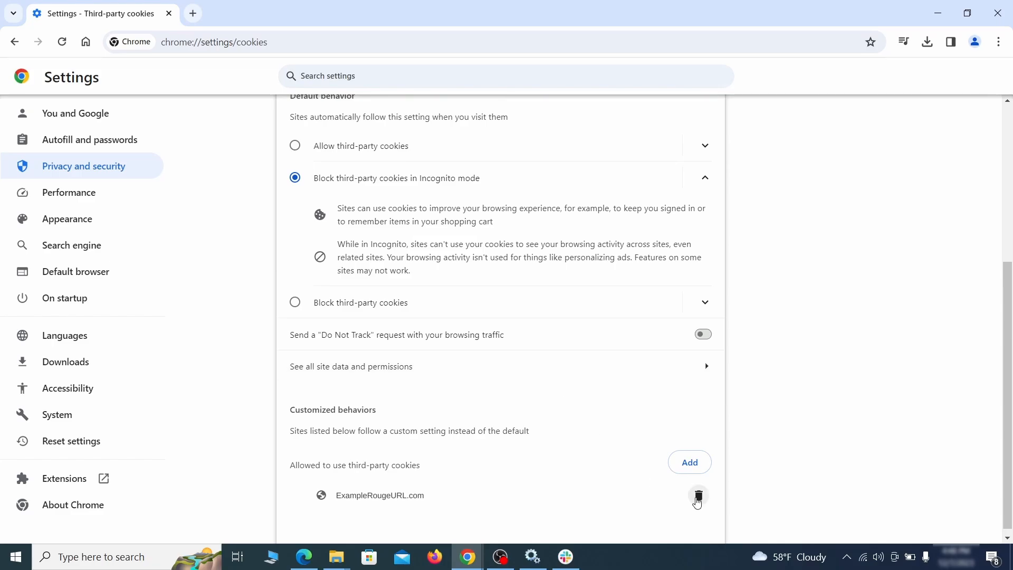
left_click(700, 499)
key("alt+Left")
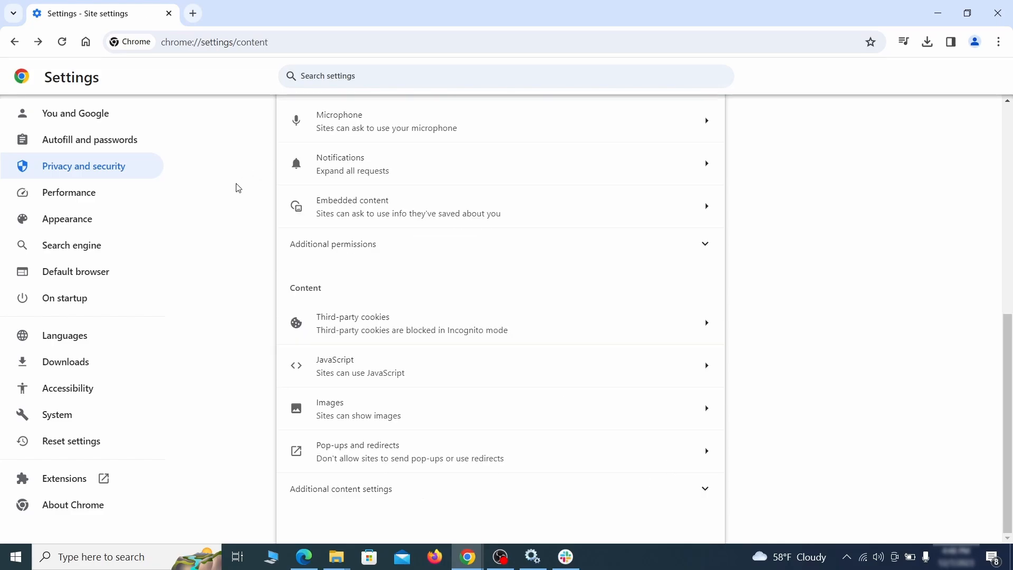
left_click(137, 221)
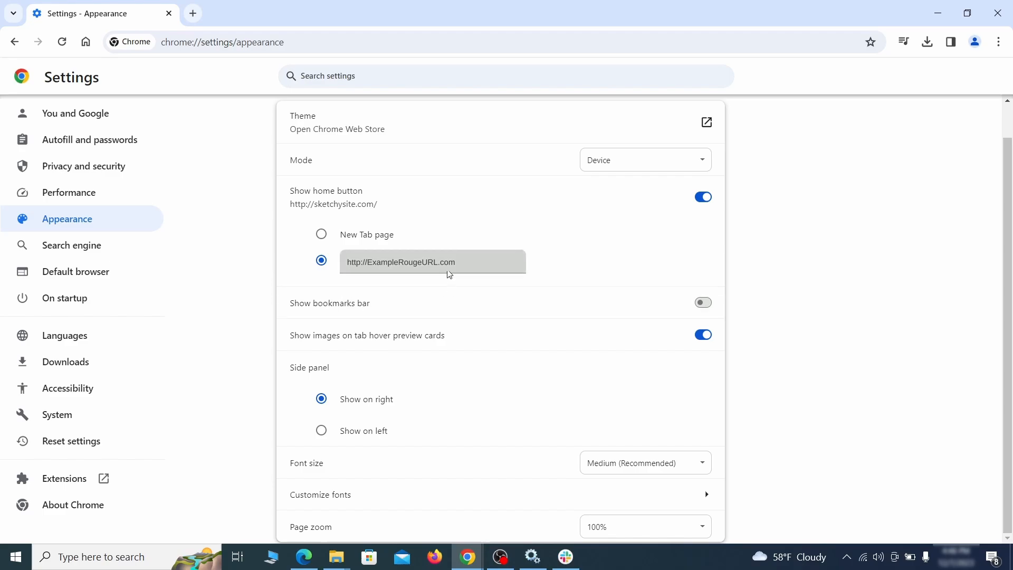
left_click_drag(449, 273, 336, 263)
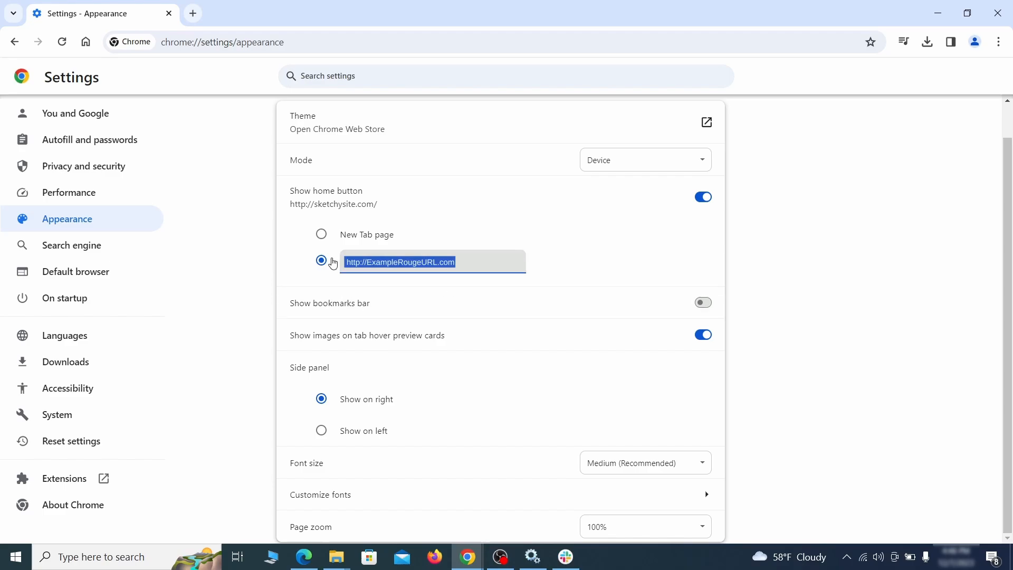
key("BackSpace")
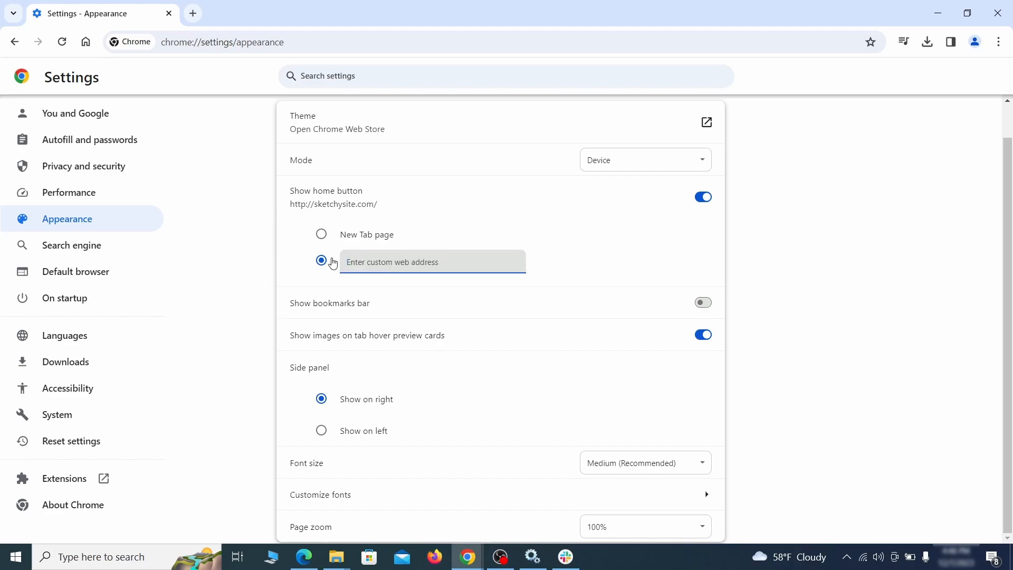
Step: Set the search engine used in the address bar to Google
left_click(107, 248)
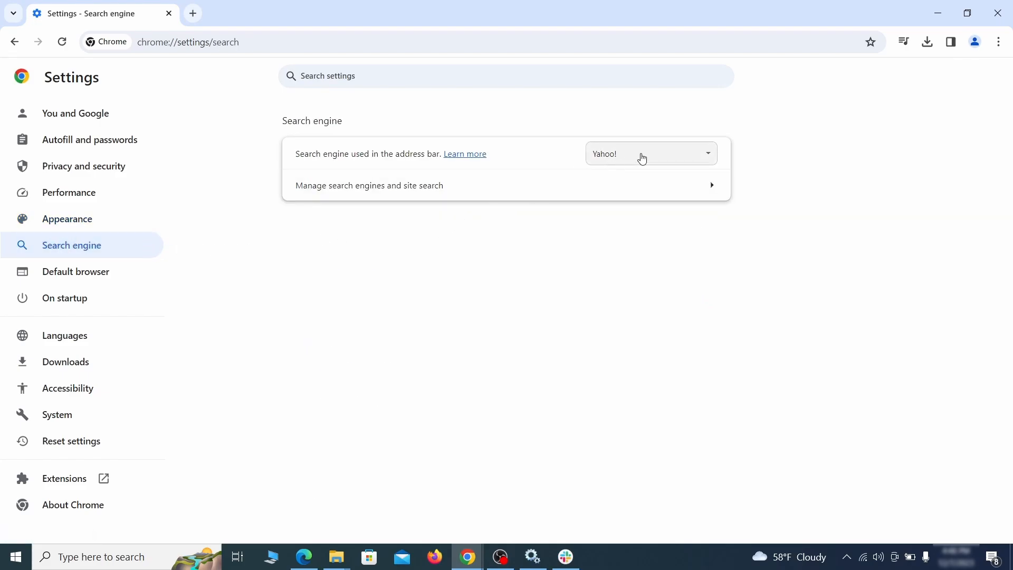
left_click(692, 158)
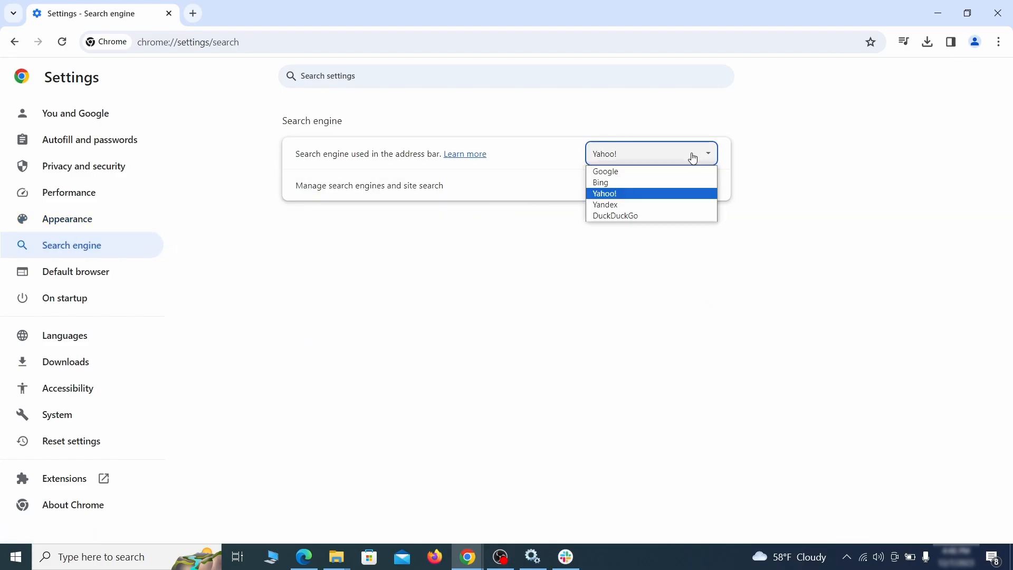
left_click(664, 172)
Step: Delete the ExampleRougeURL.com entry from the site search shortcuts in the search engine management settings
left_click(650, 193)
scroll(654, 274, "down", 8)
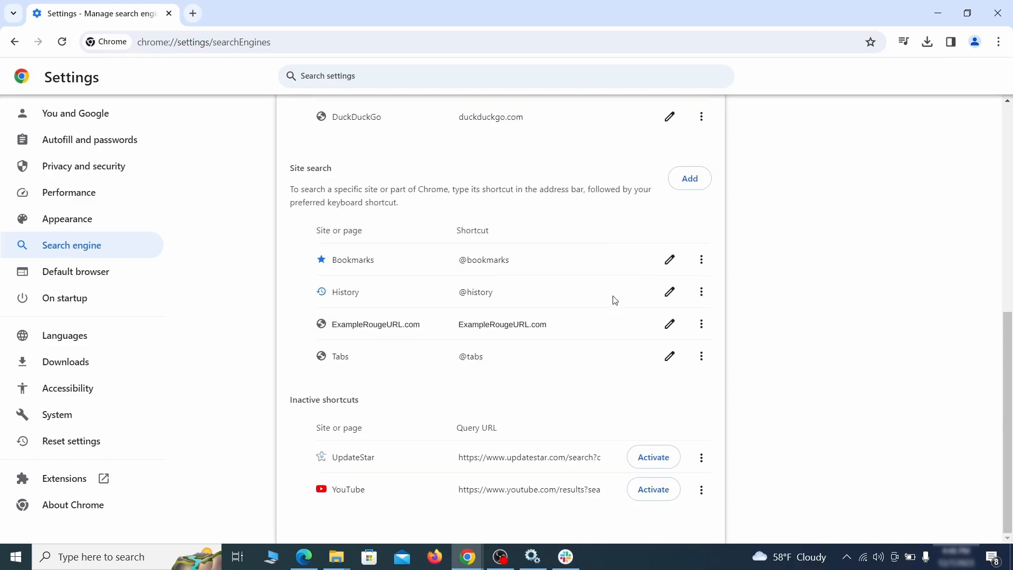
left_click(701, 324)
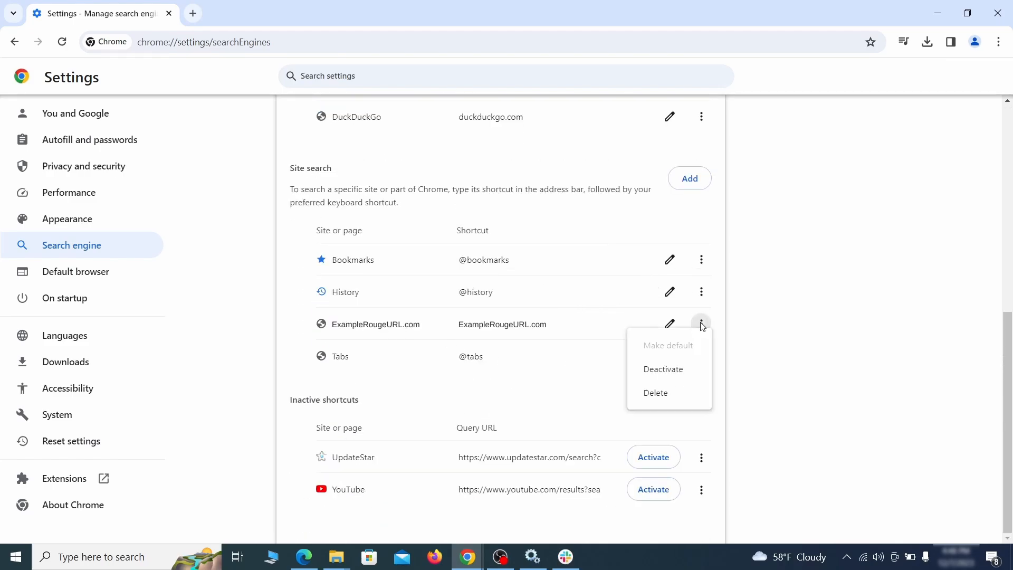
left_click(656, 393)
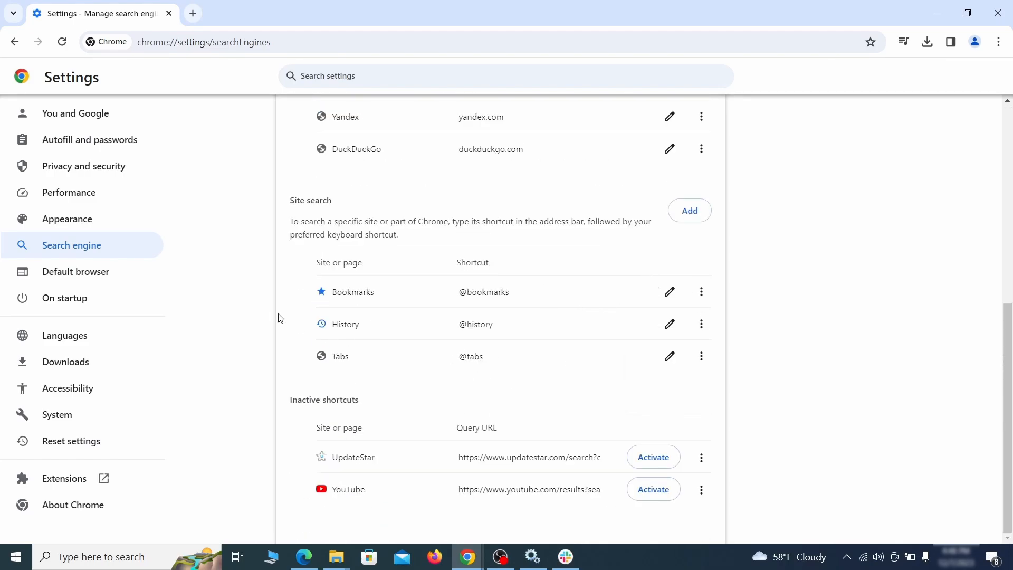
Step: Remove the ExampleRougeURL.com page from the set of pages opened on startup
left_click(77, 298)
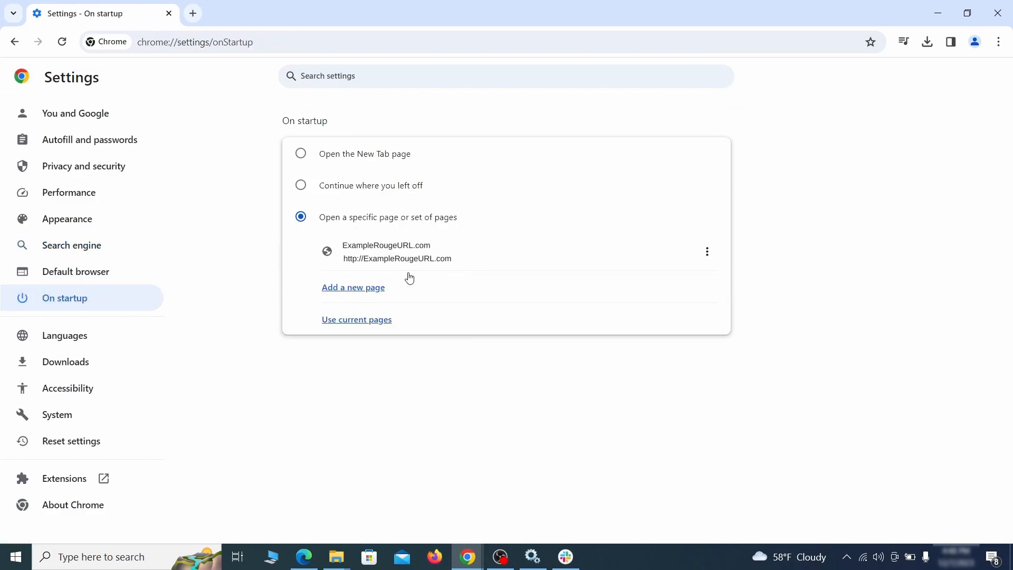
left_click(707, 252)
left_click(676, 284)
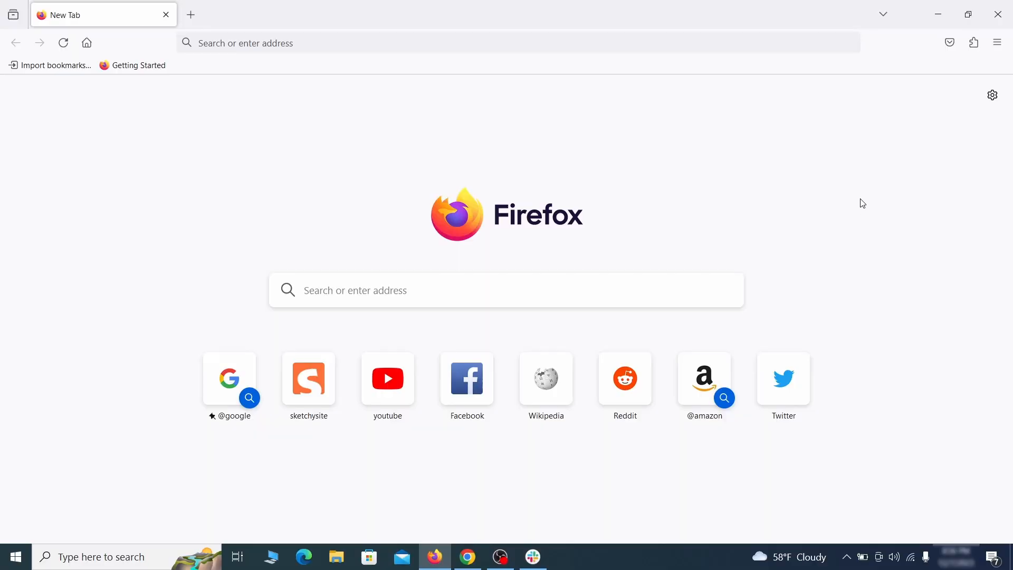
Step: In Firefox, disable the Contenu+ extension and remove it from the browser
left_click(974, 43)
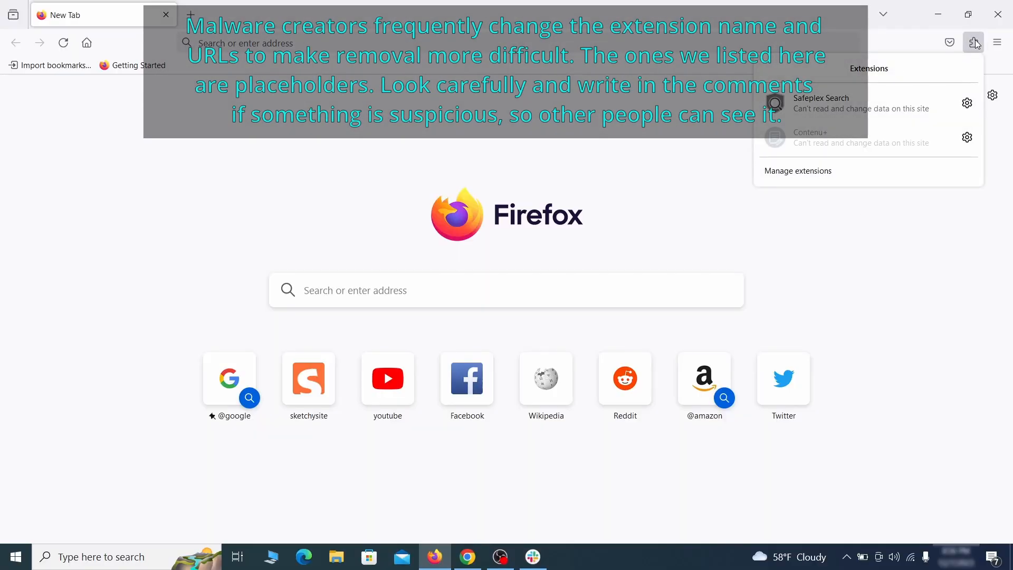
left_click(853, 173)
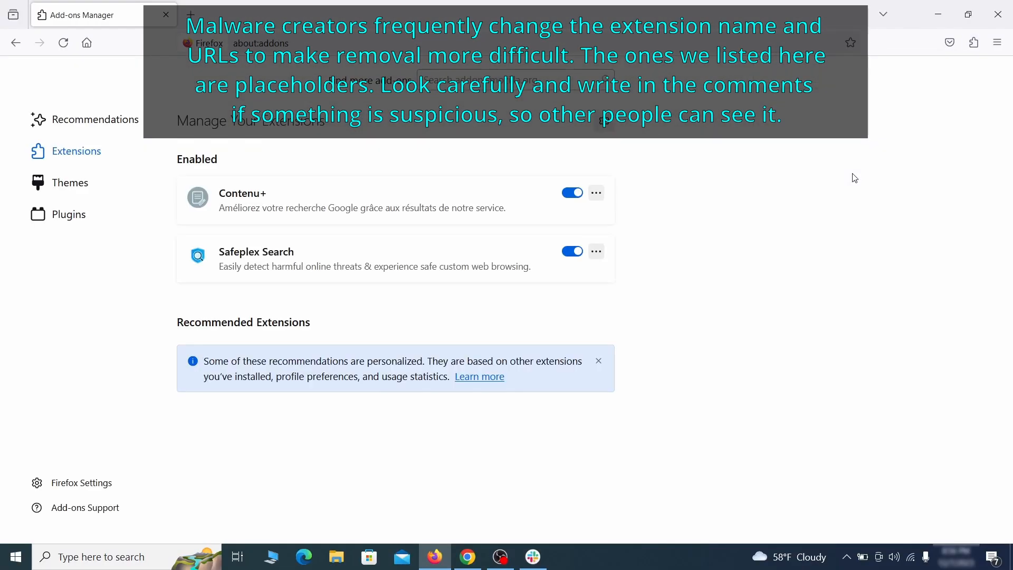
left_click(573, 193)
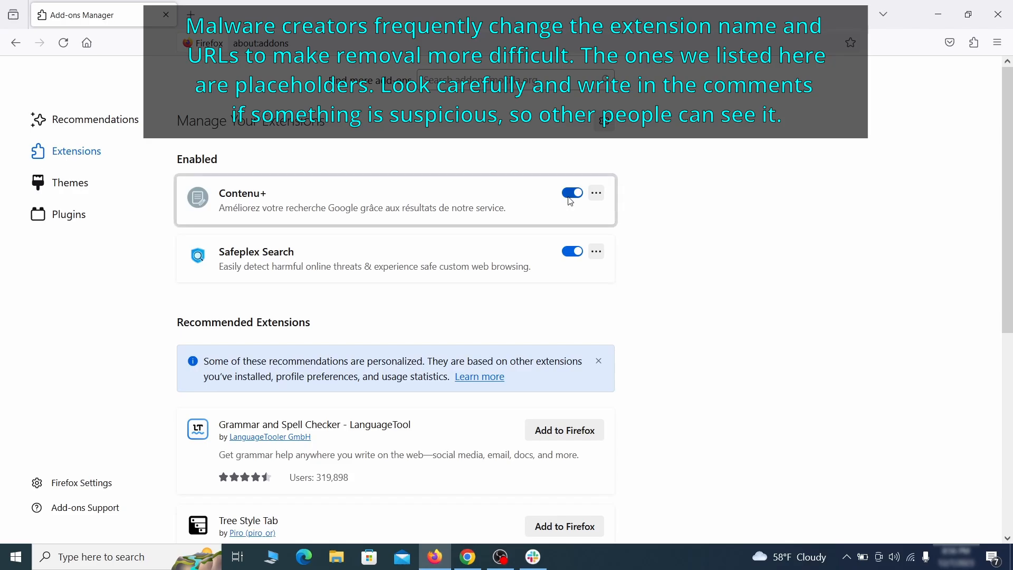
left_click(597, 192)
left_click(638, 212)
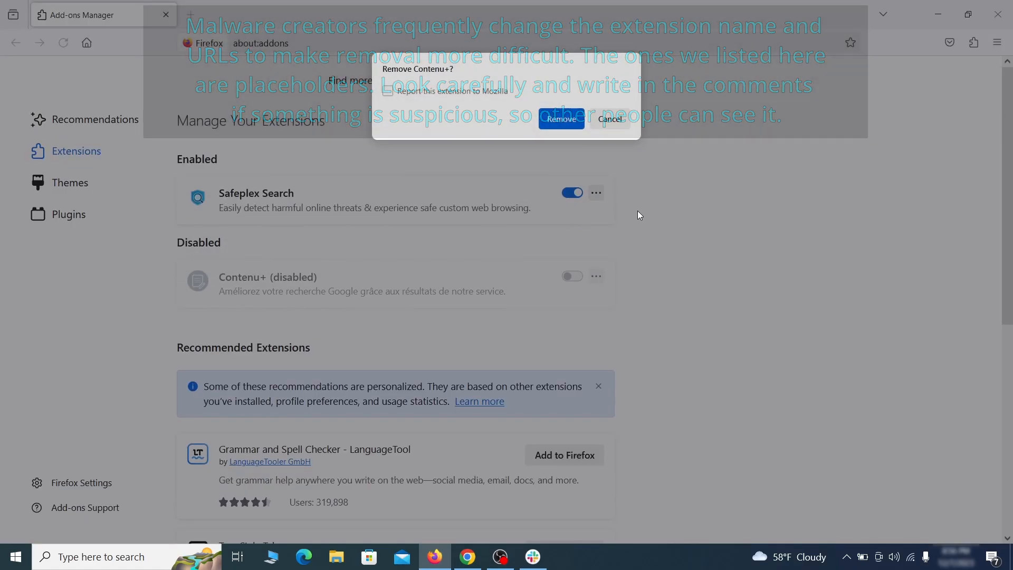
left_click(564, 119)
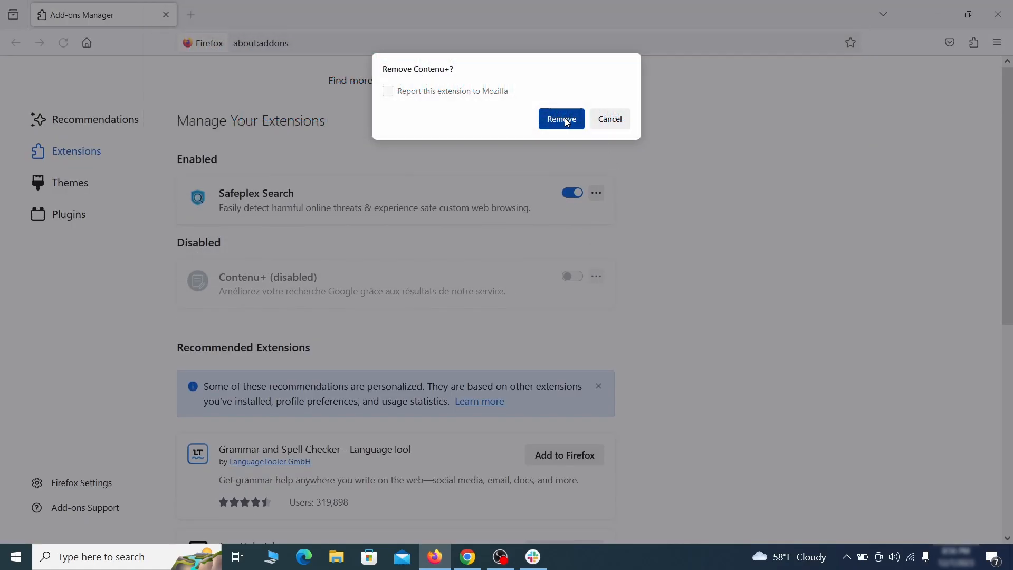
Step: Clear the custom homepage address ExampleRougeURL.com in the Home settings
left_click(998, 43)
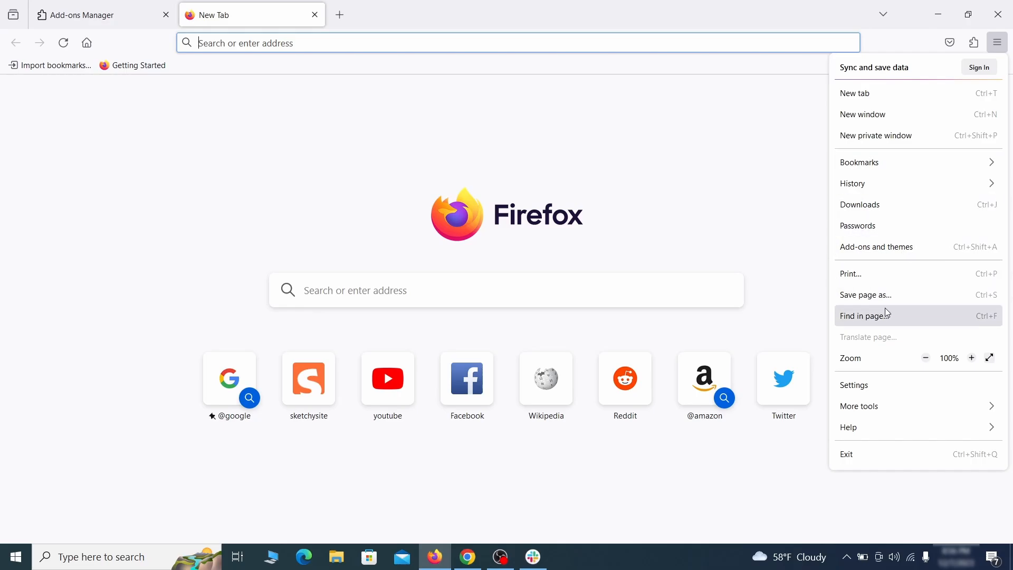
left_click(875, 388)
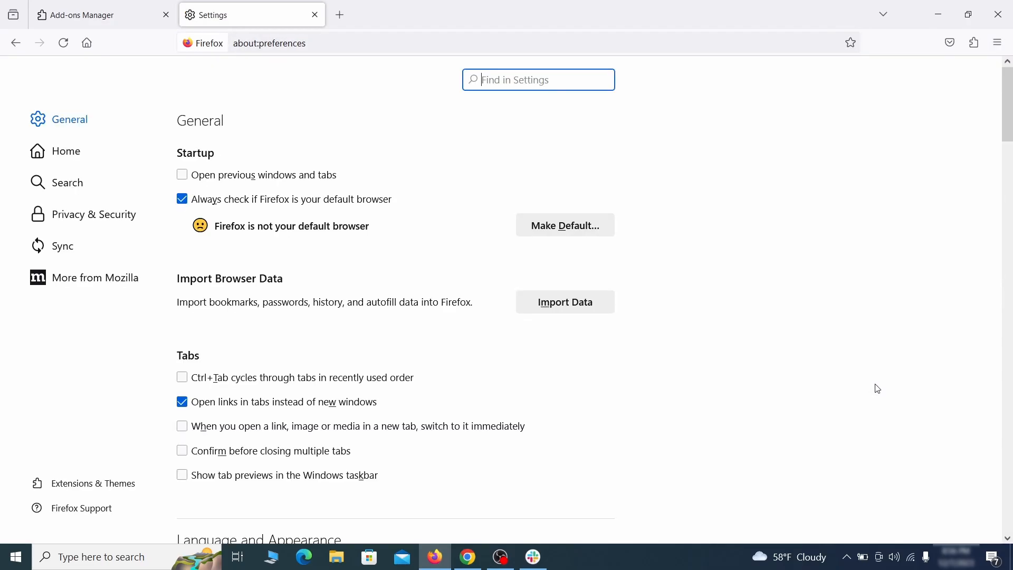
left_click(74, 150)
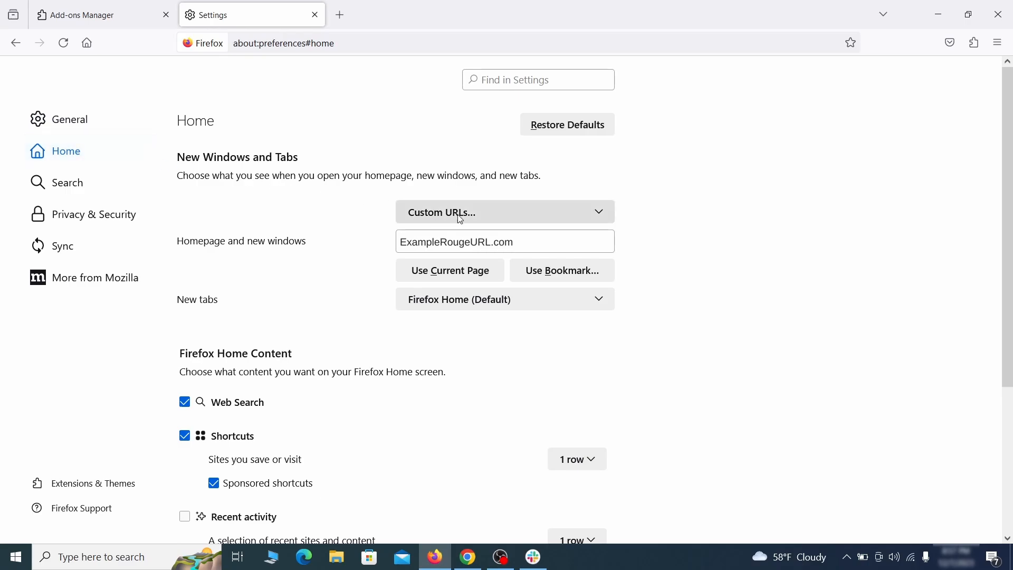
triple_click(513, 242)
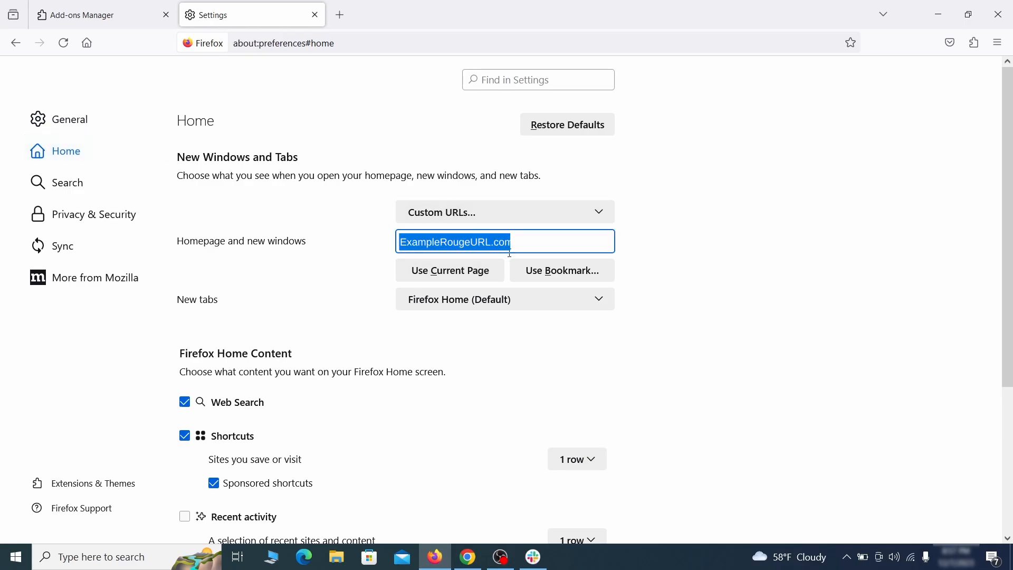
key("BackSpace")
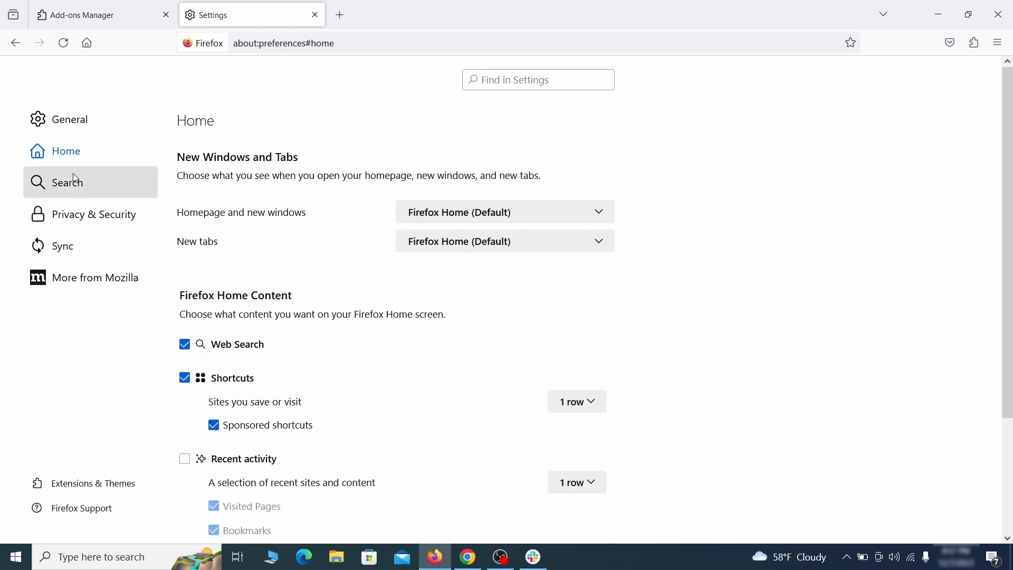
Step: Set the default search engine to Google in the Search settings
left_click(71, 185)
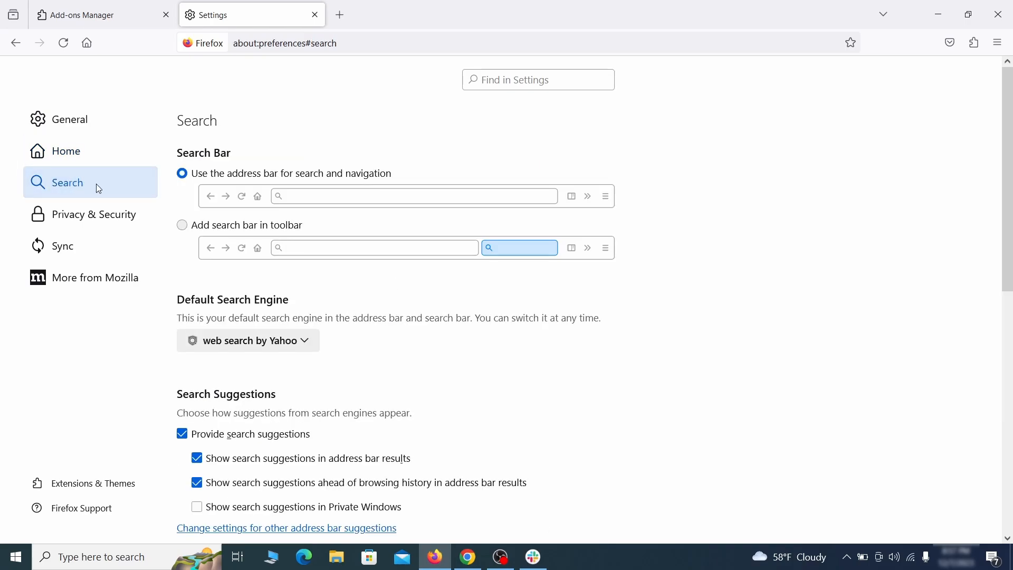
scroll(362, 281, "down", 3)
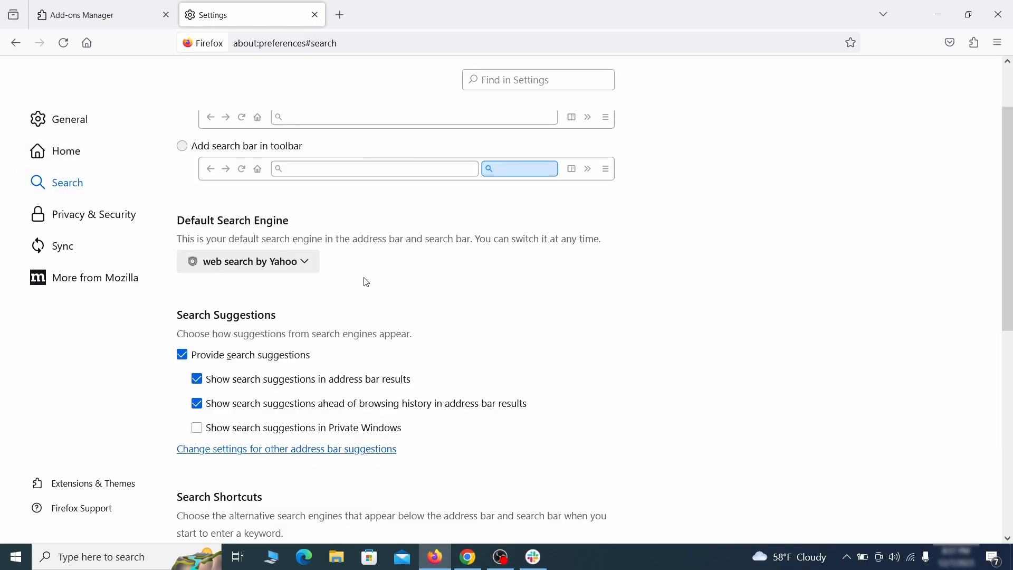
left_click(300, 267)
left_click(294, 283)
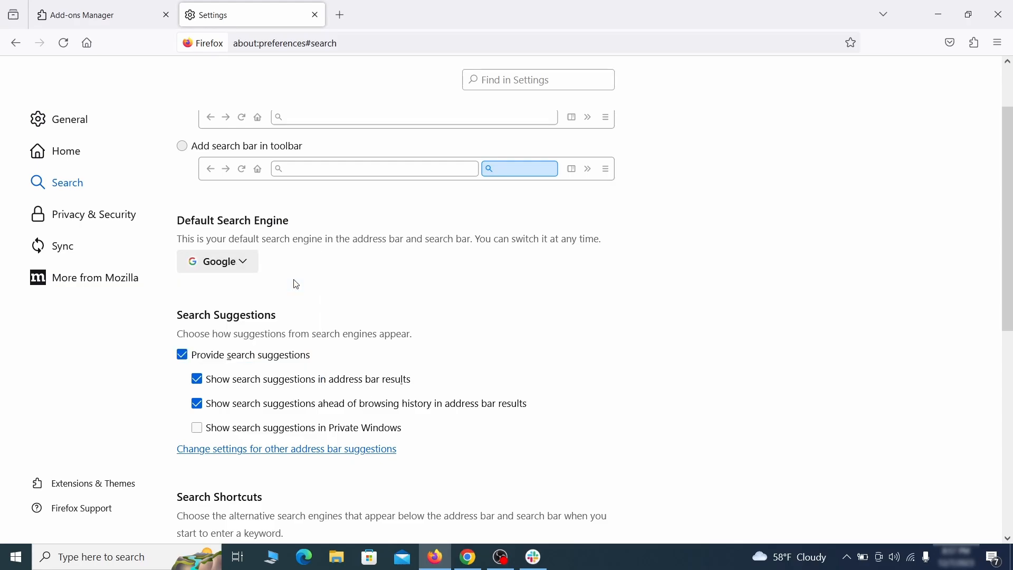
Step: Remove the "web search by Yahoo" engine with the Safeplex Search keyword from the search shortcuts
scroll(481, 298, "down", 5)
scroll(487, 300, "down", 3)
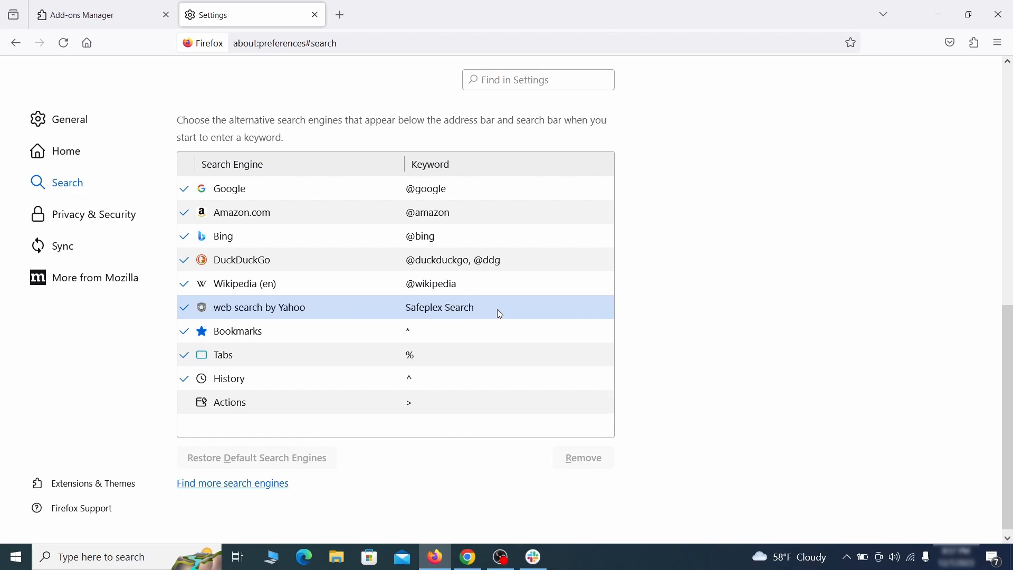
left_click(504, 315)
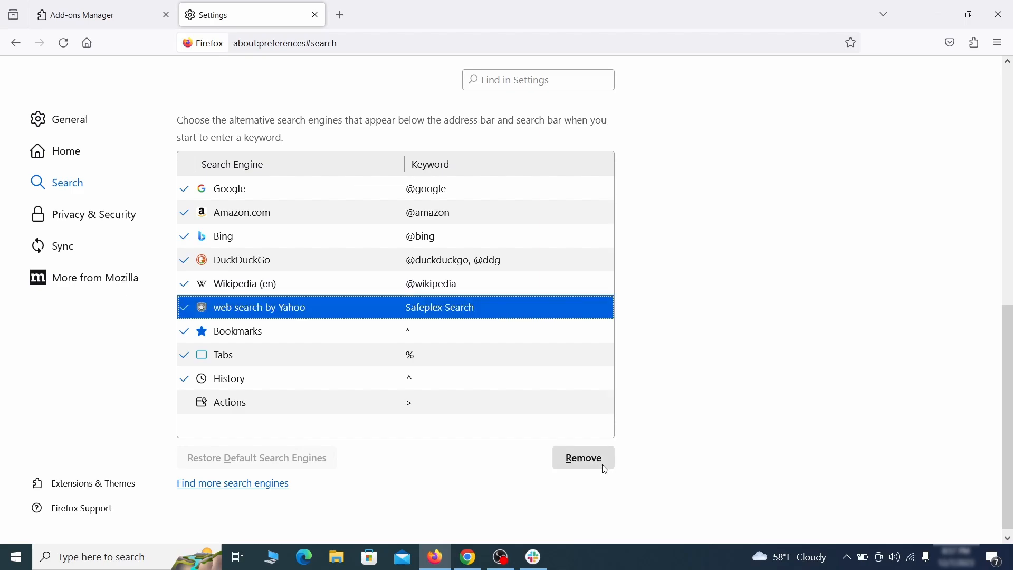
left_click(606, 470)
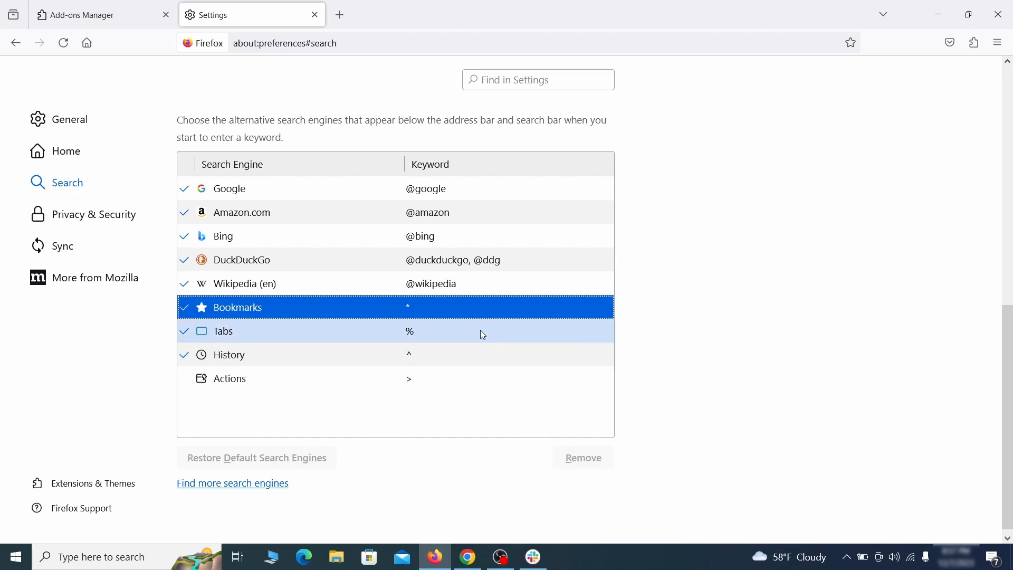
Step: Clear all cookies, site data and cached web content from the Privacy & Security settings
scroll(480, 331, "up", 3)
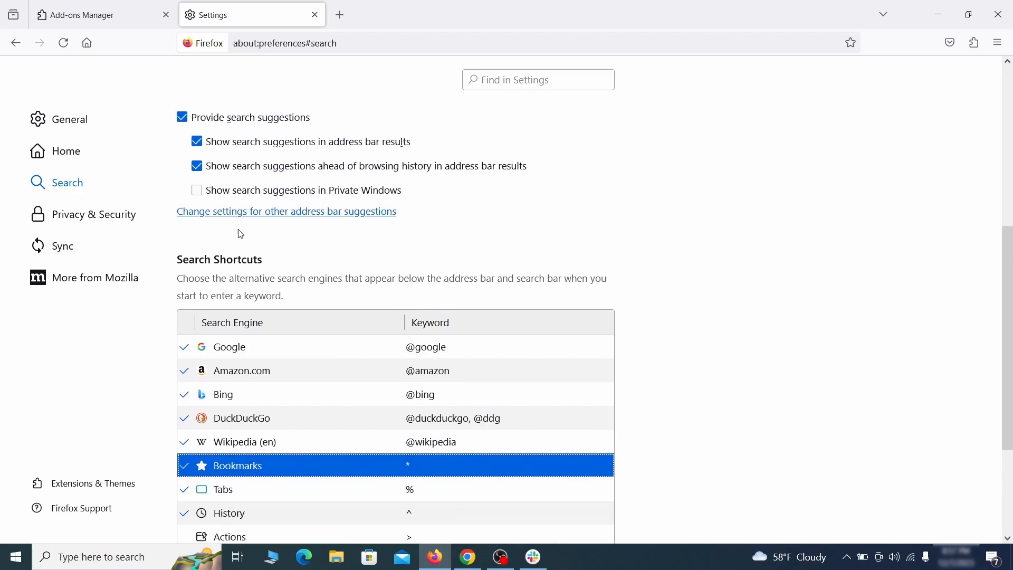
left_click(97, 211)
scroll(673, 243, "down", 10)
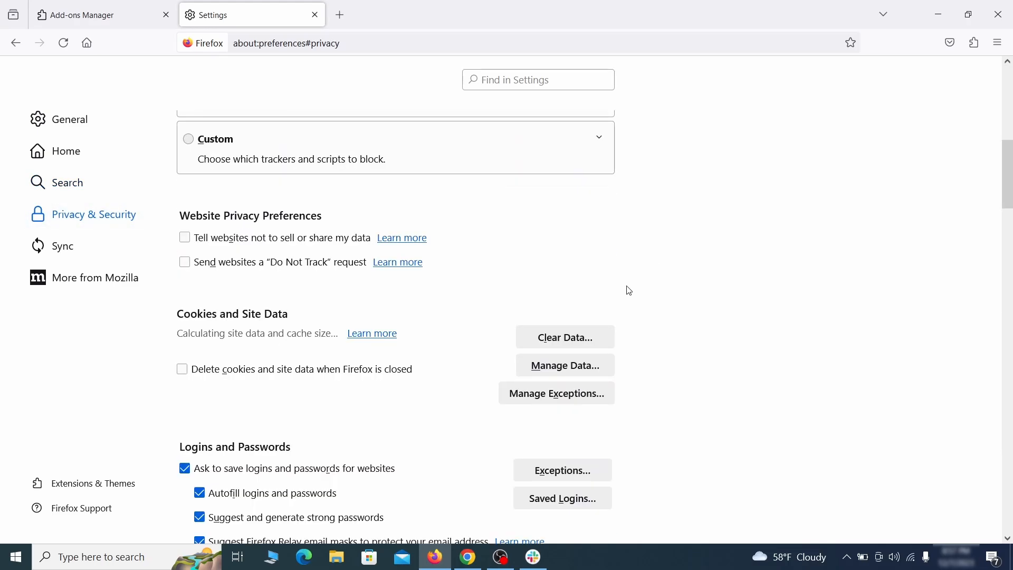
left_click(578, 338)
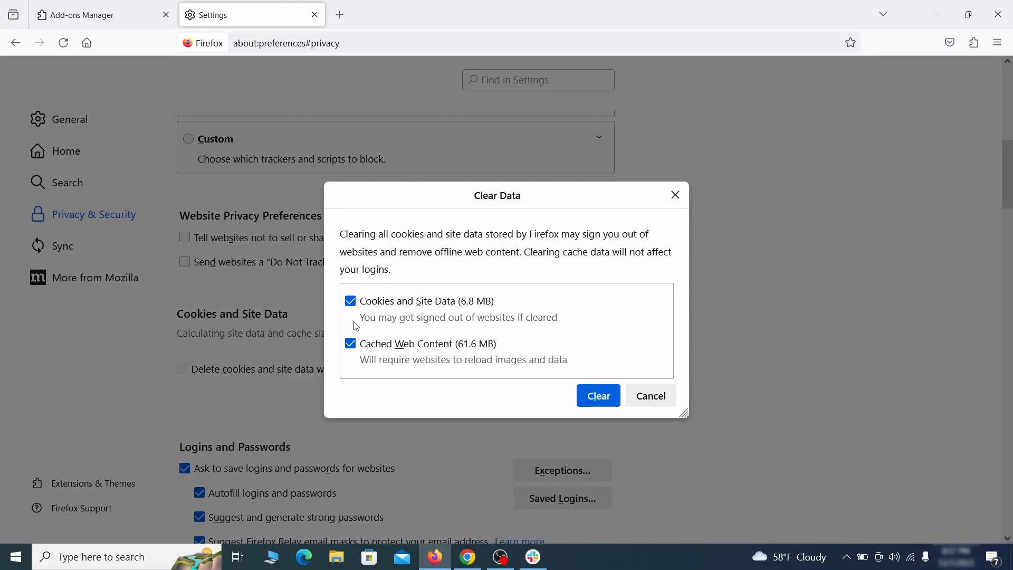
left_click(617, 399)
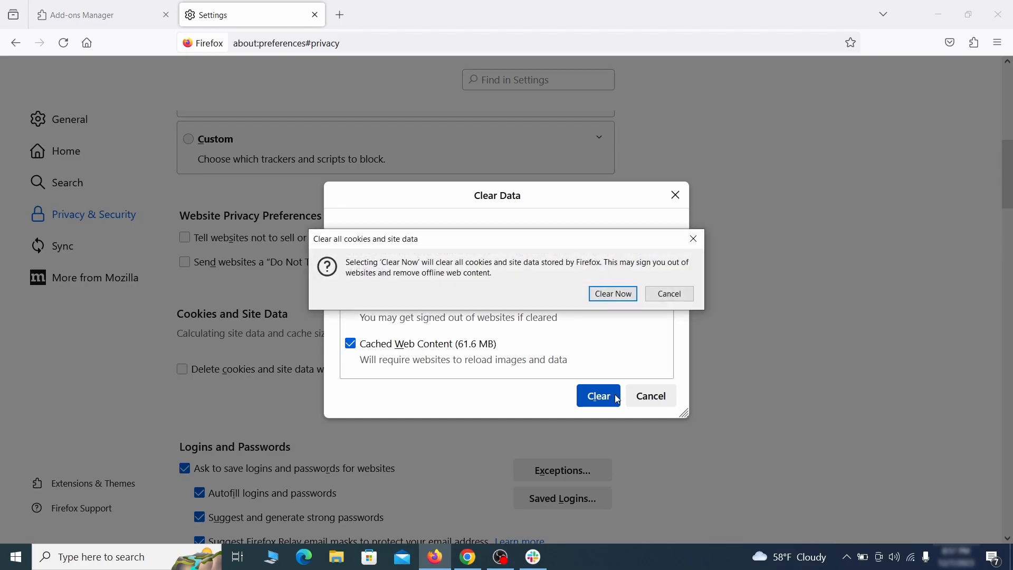
left_click(615, 295)
Step: Open the notification permission settings in the Permissions section
scroll(689, 324, "down", 10)
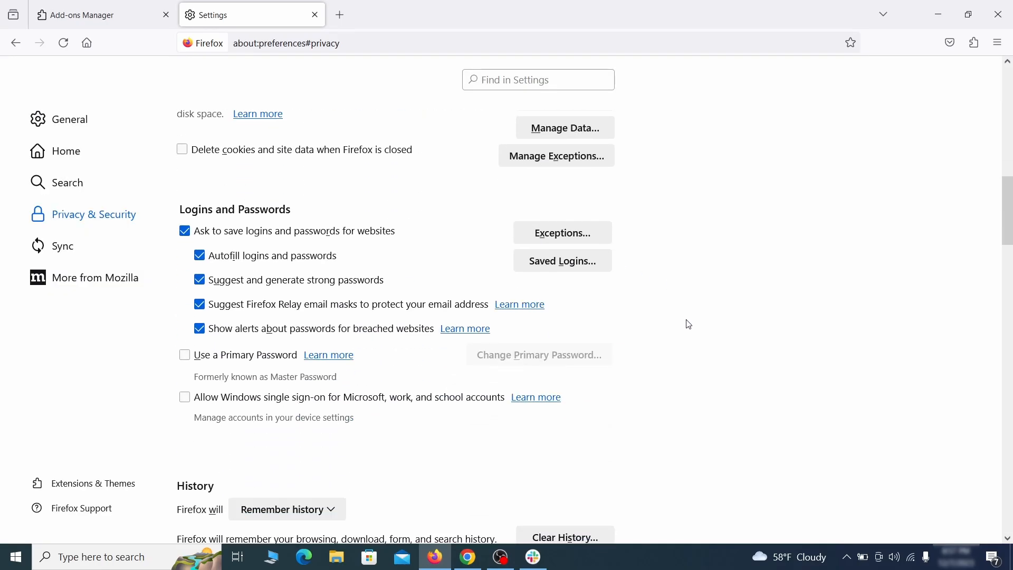
scroll(689, 324, "down", 2)
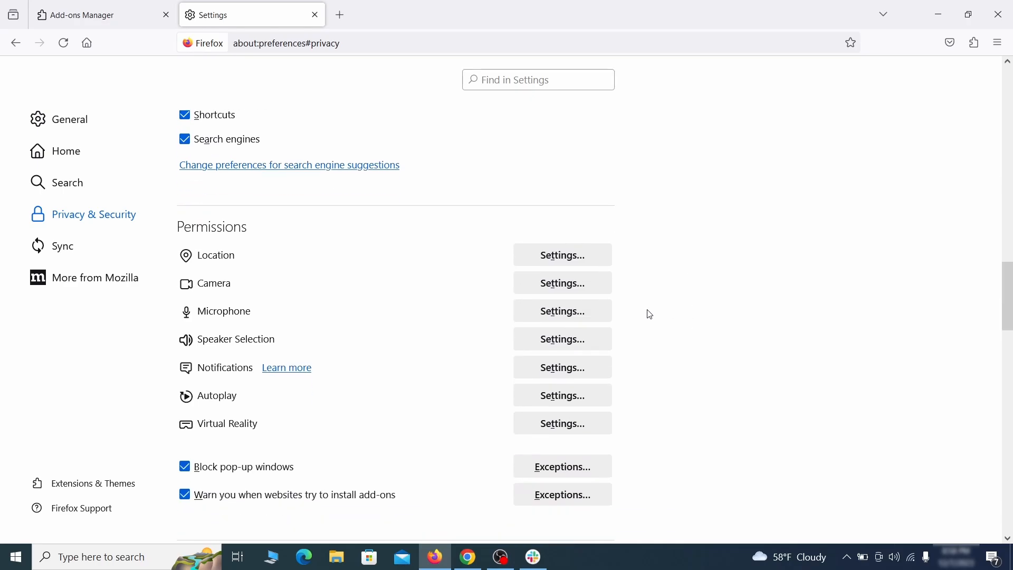
left_click(585, 371)
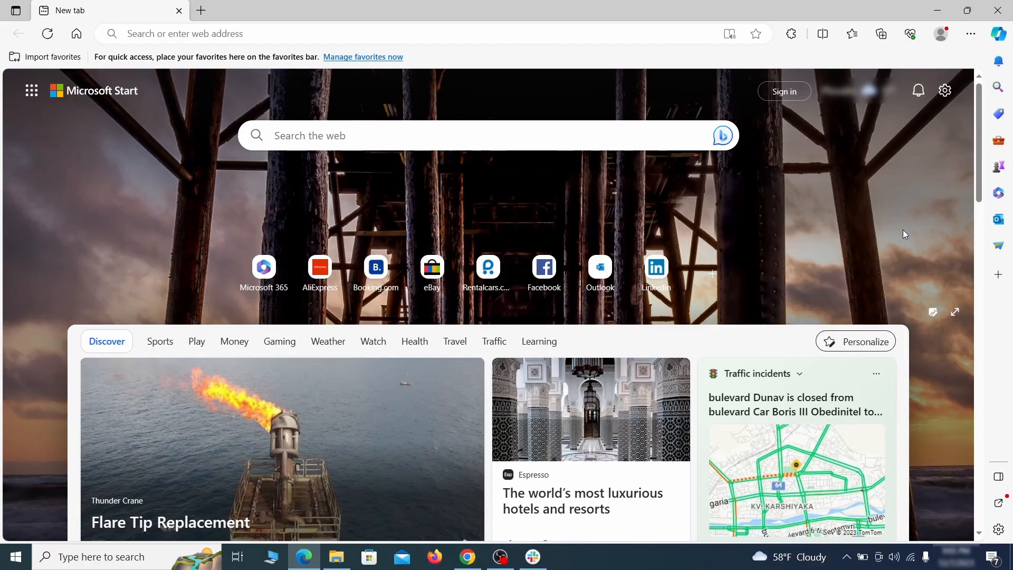
Step: In Microsoft Edge, disable the Quidco Cashback Reminder extension and remove it from the browser
left_click(971, 34)
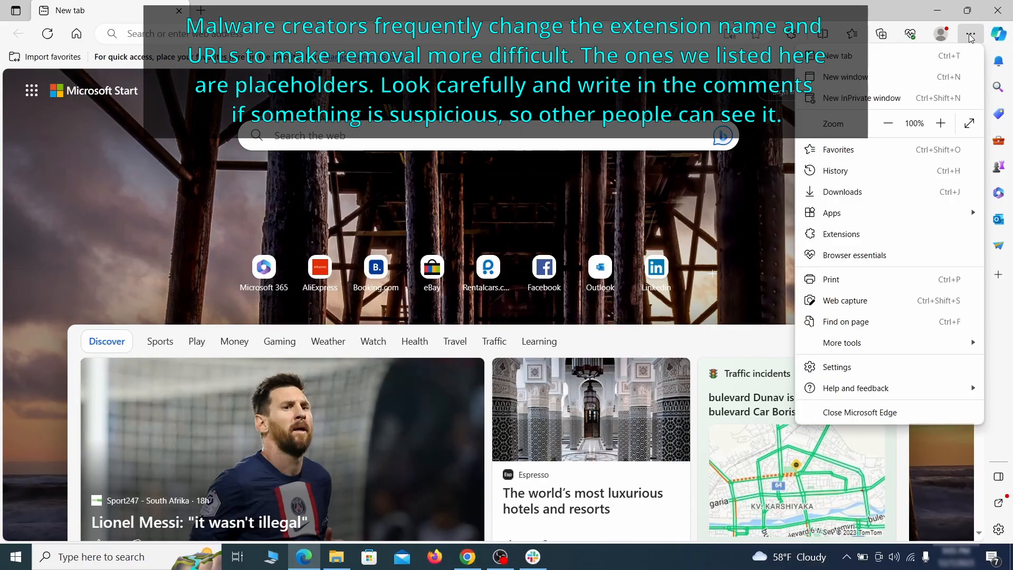
left_click(870, 233)
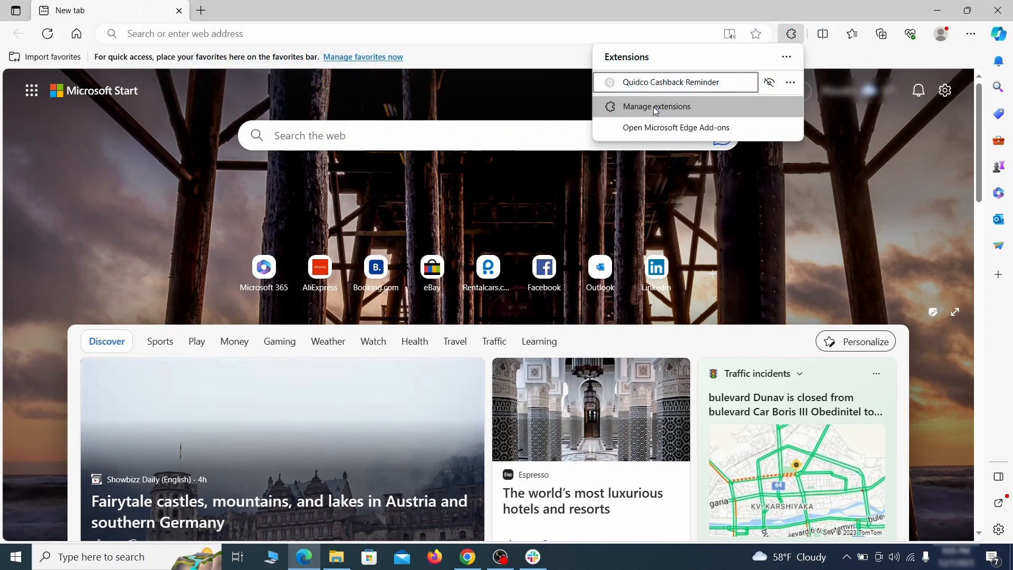
left_click(655, 108)
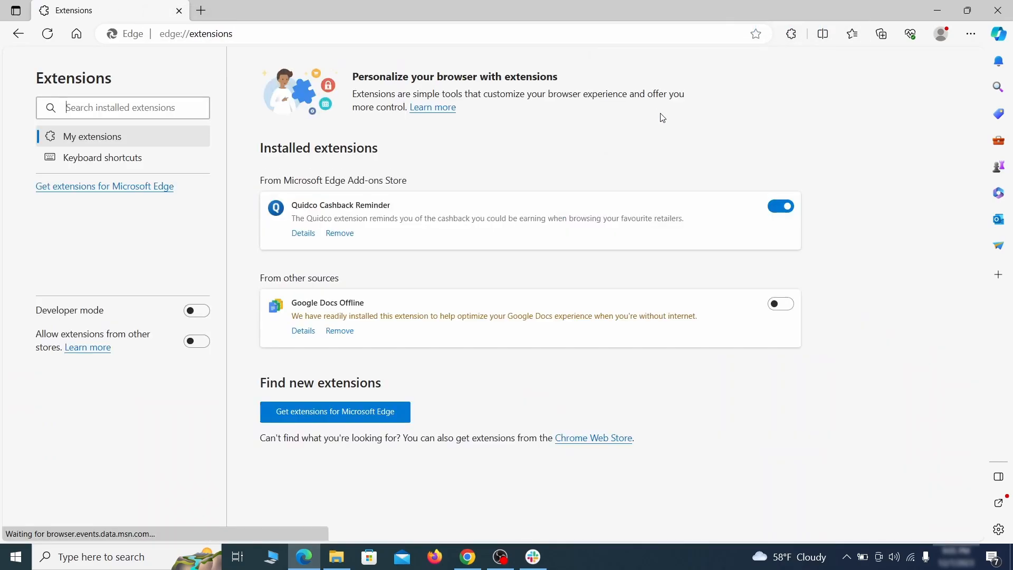
left_click(782, 210)
left_click(340, 236)
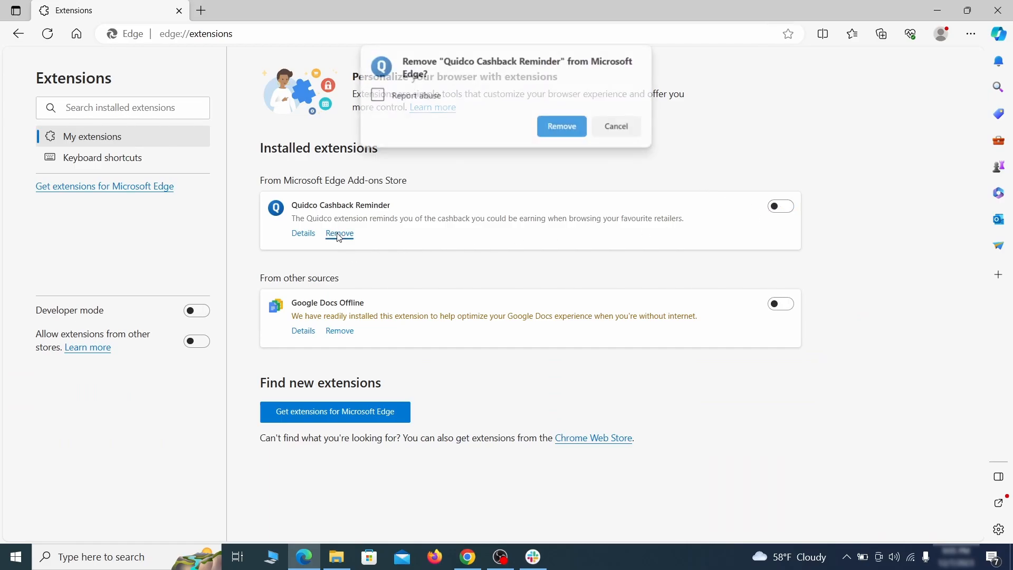
left_click(562, 126)
Step: Open the choice of browsing data to clear in Edge's privacy, search and services settings, using a new tab
key("ctrl+t")
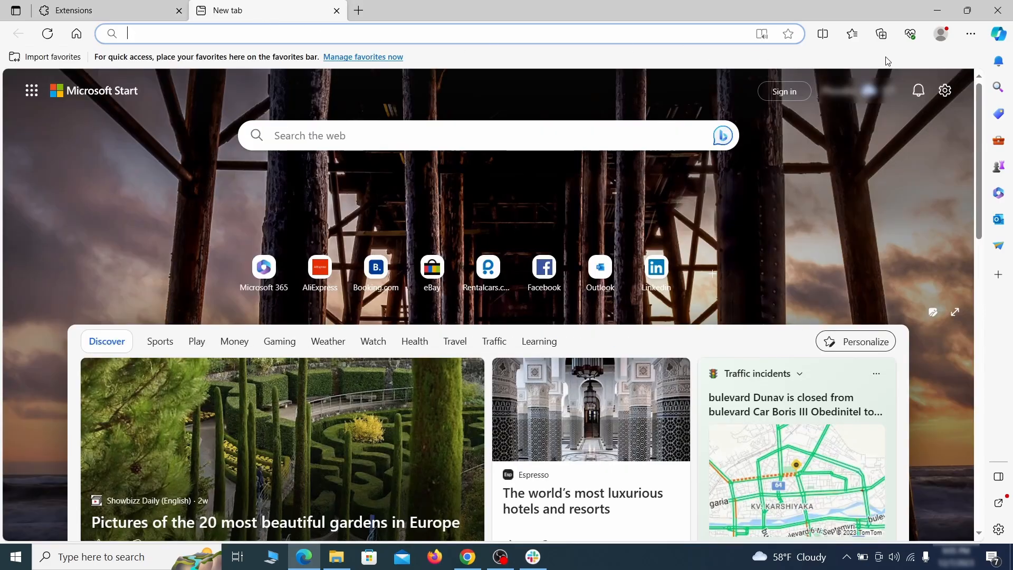
left_click(970, 40)
left_click(841, 367)
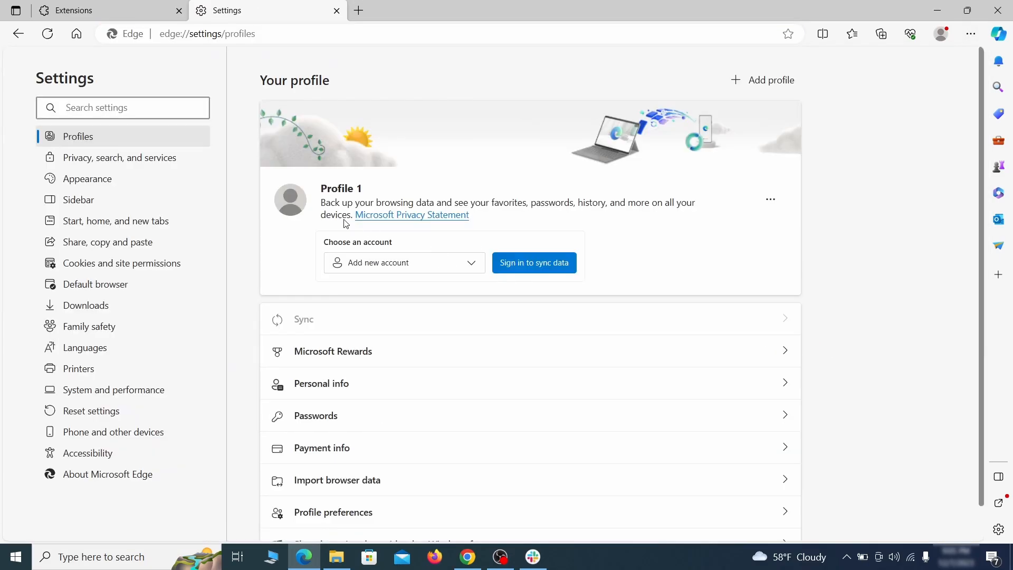
left_click(170, 160)
scroll(549, 323, "down", 4)
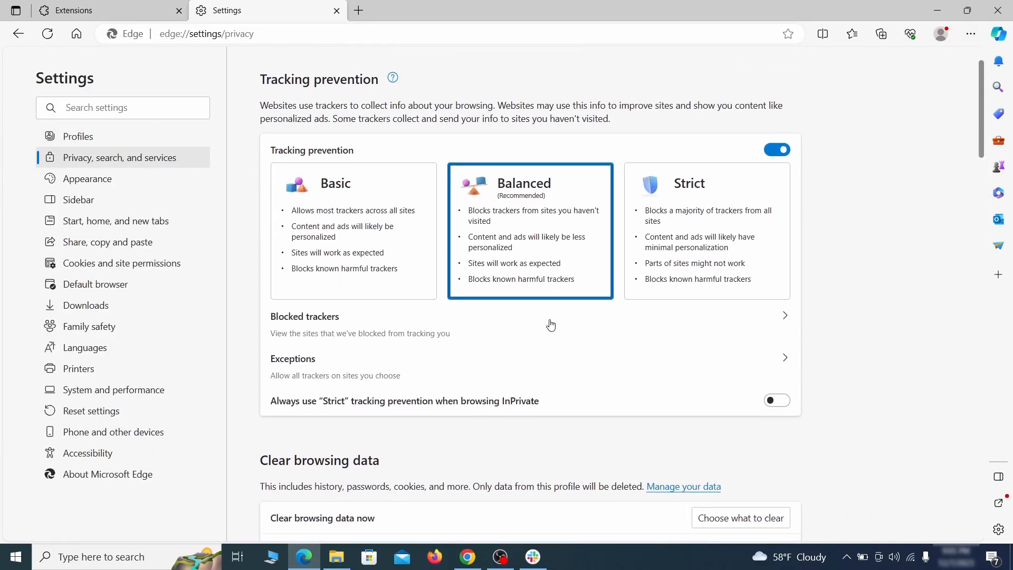
left_click(758, 367)
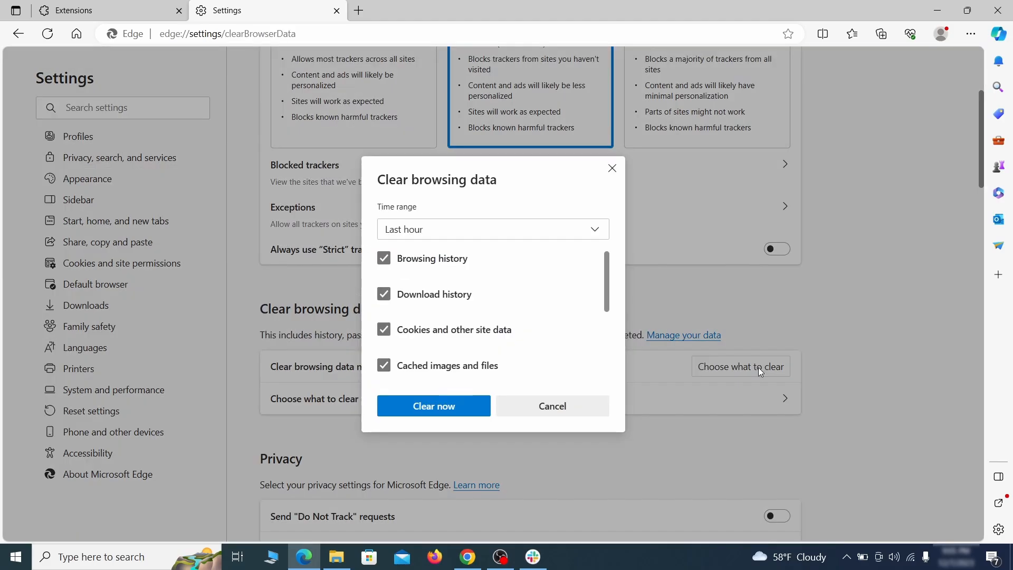
Step: Set Google as the search engine used in the address bar, in Edge's address bar and search settings
scroll(417, 303, "down", 5)
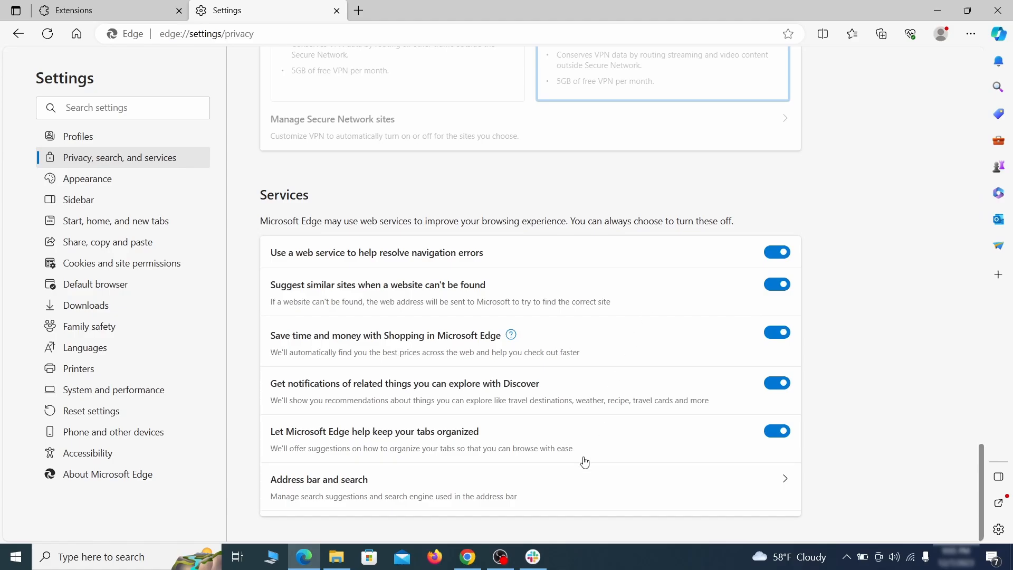
left_click(578, 499)
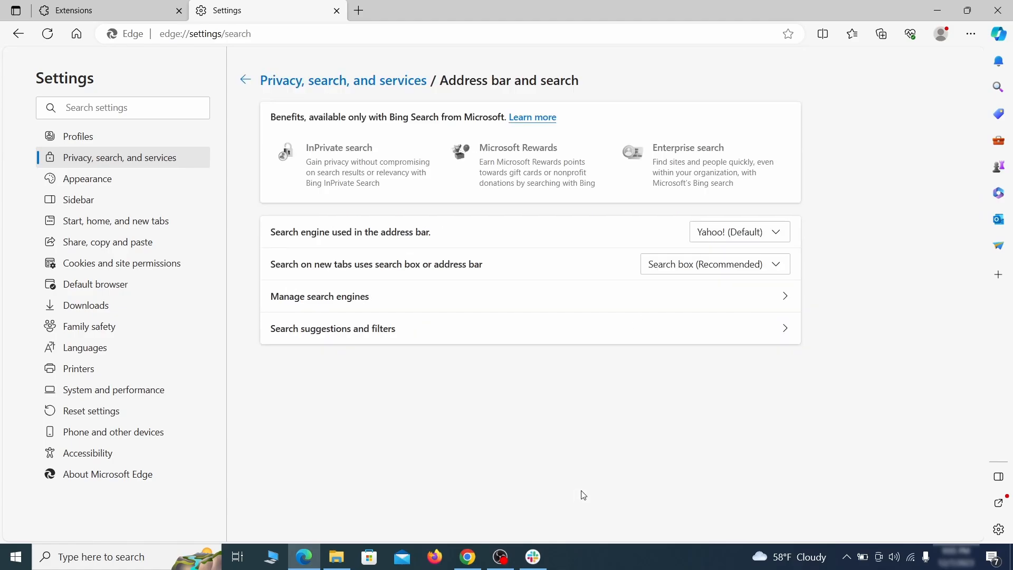
left_click(781, 235)
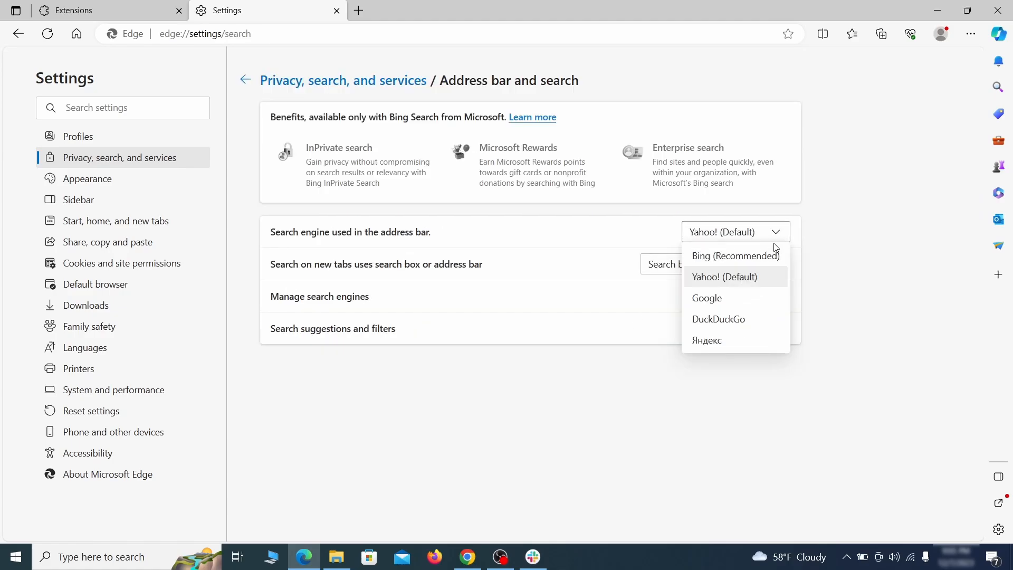
left_click(751, 295)
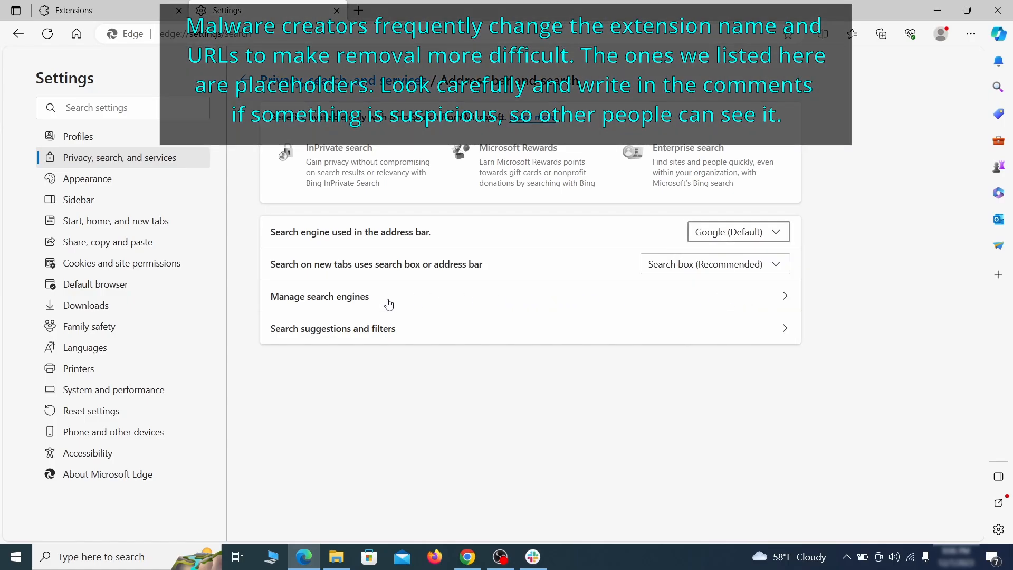
Step: Remove the ExampleRougeURL.com entry from the list of managed search engines
left_click(389, 300)
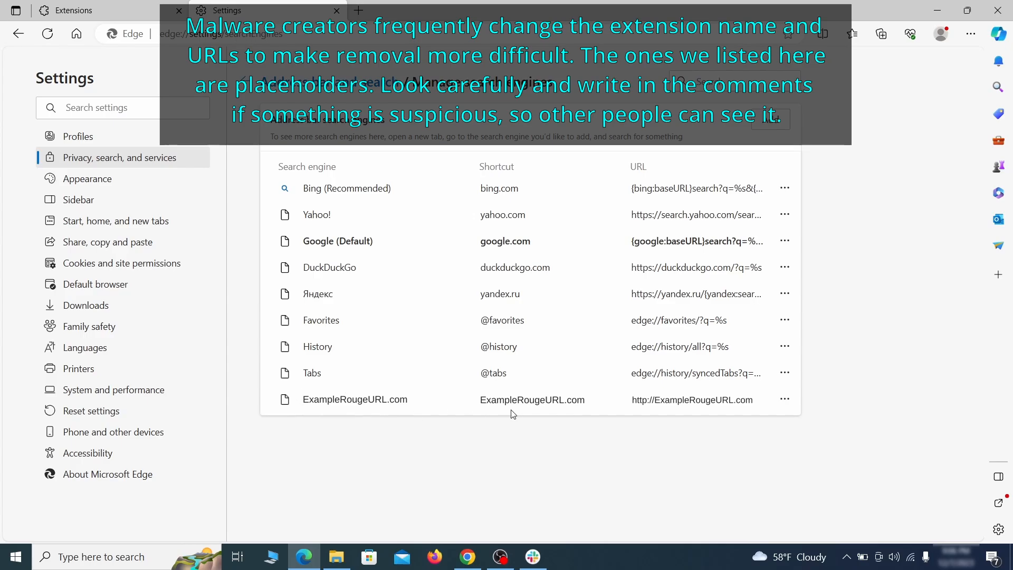
left_click(785, 399)
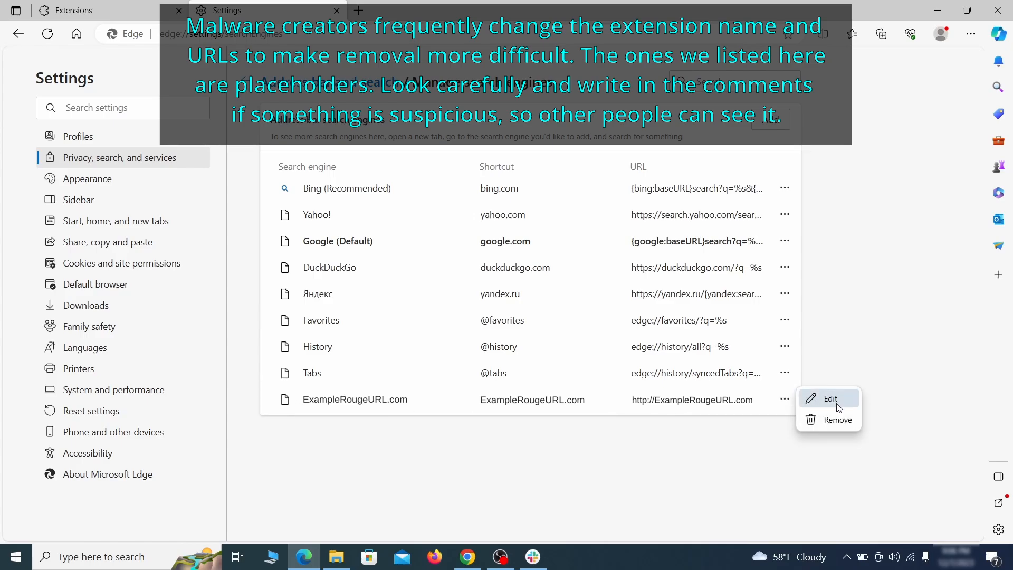
left_click(839, 421)
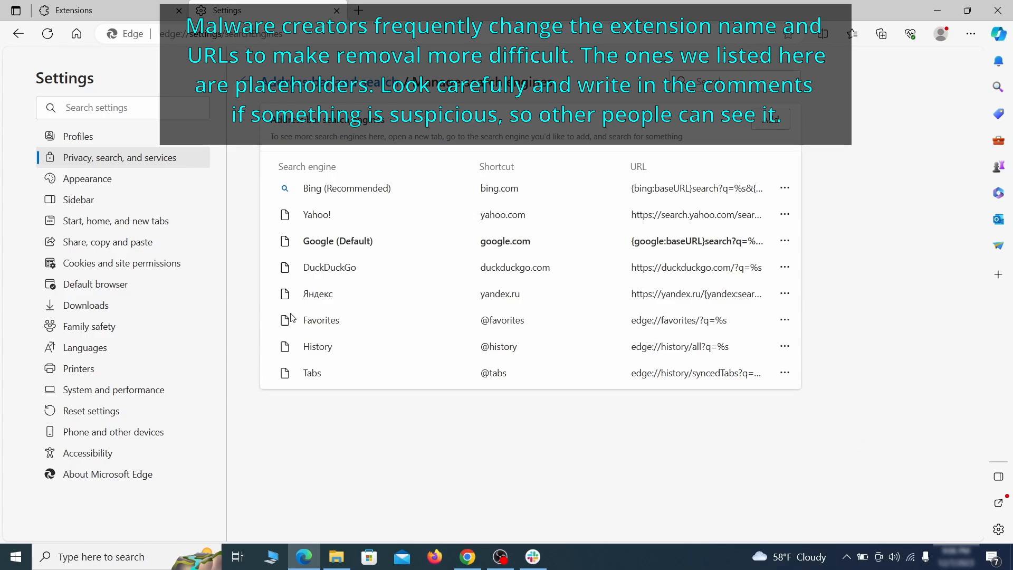
Step: Delete ExampleRougeURL.com from the pages that open when Edge starts, in the start, home and new tabs settings
left_click(127, 223)
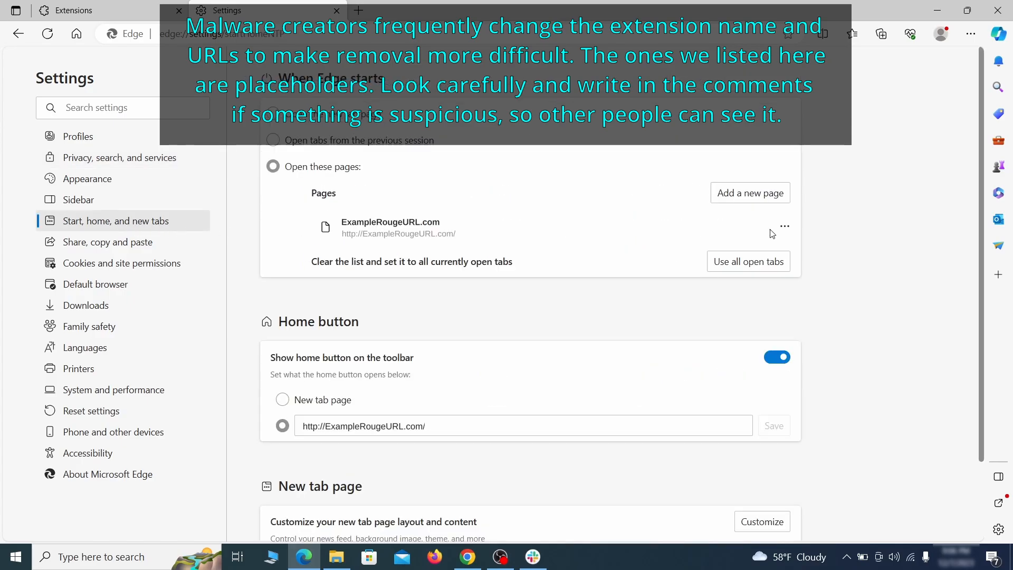
left_click(785, 227)
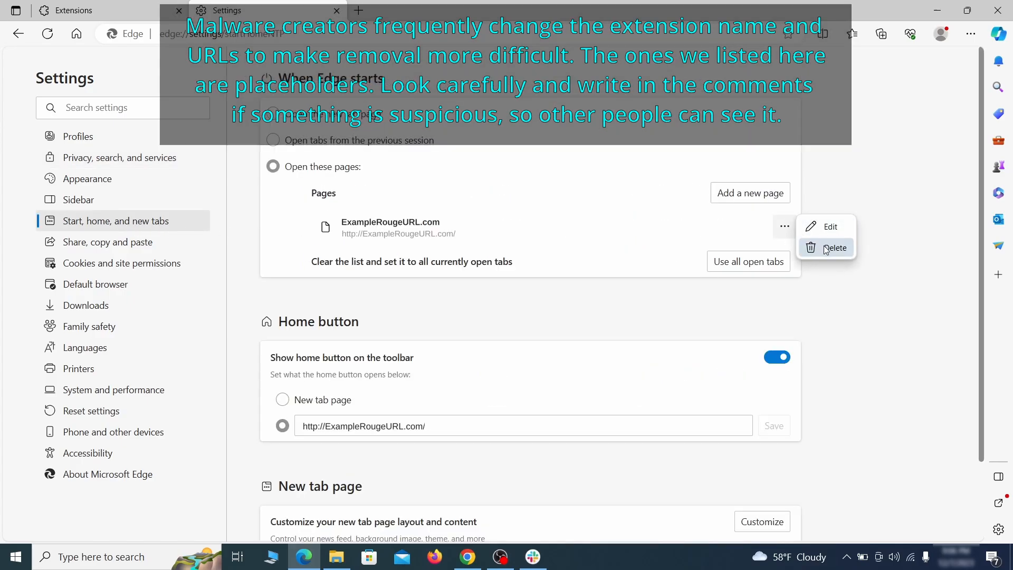
left_click(826, 248)
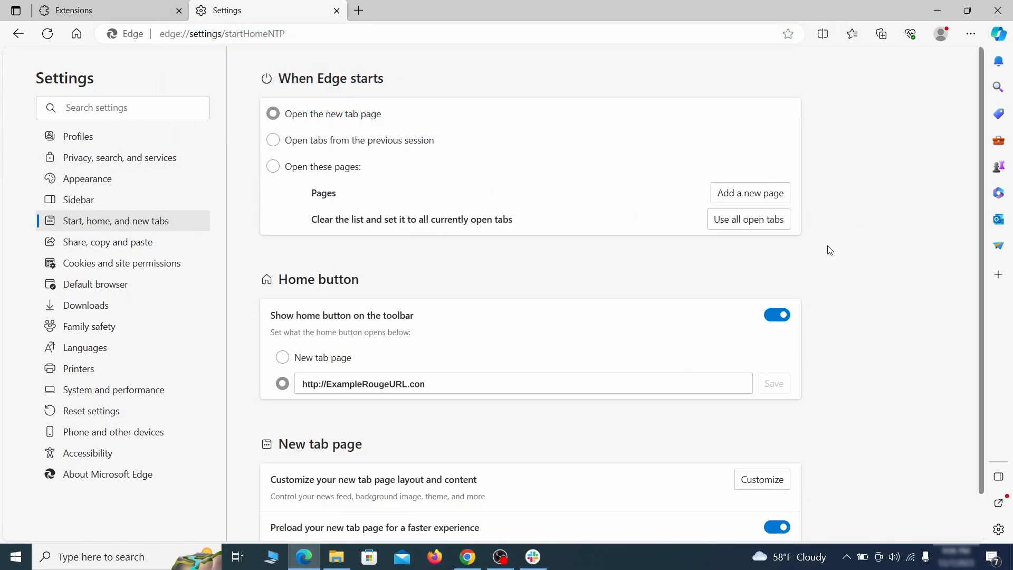
Step: Clear the home button's custom URL in favour of the new tab page, and set Edge to start with tabs from the previous session
triple_click(440, 380)
key("BackSpace")
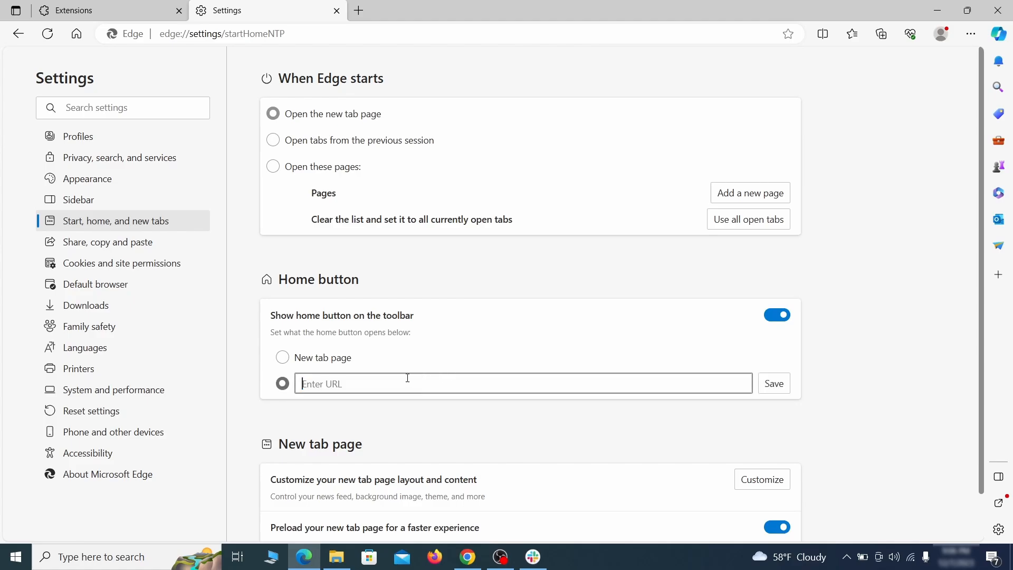
left_click(283, 359)
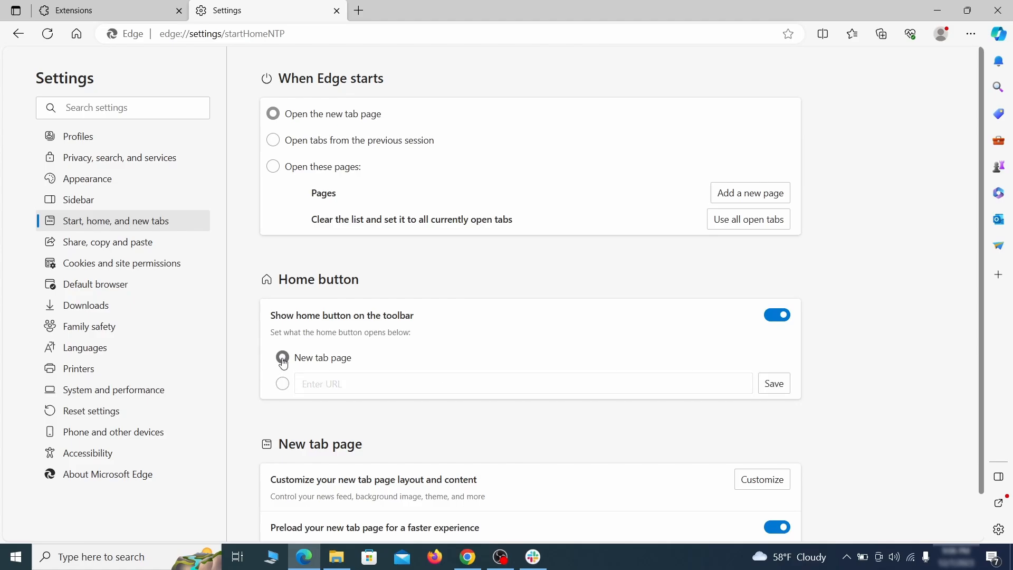
left_click(273, 142)
Step: Remove ExampleRougeURL.com from the sites allowed to send notifications, in the cookies and site permissions settings
left_click(184, 264)
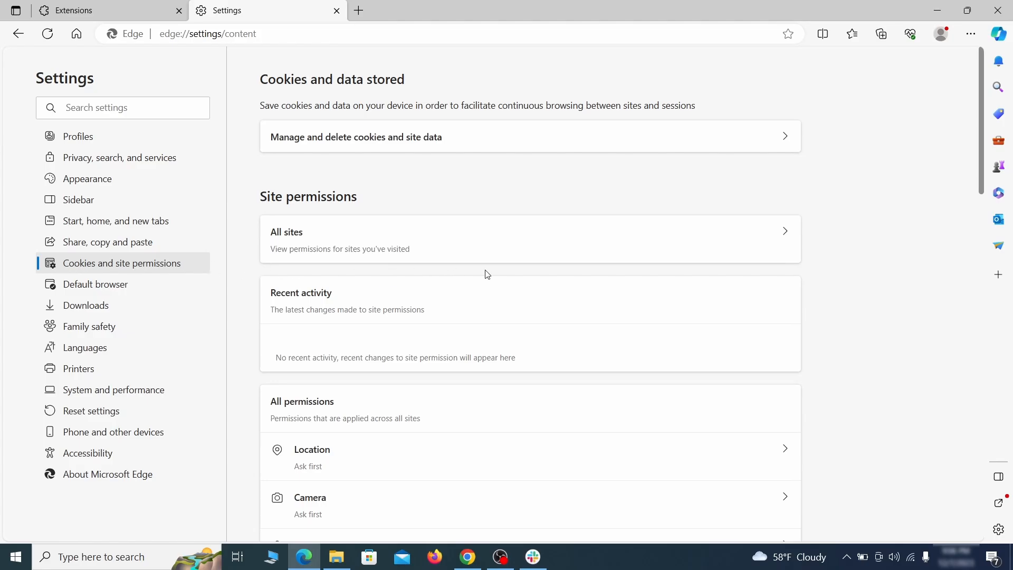
scroll(486, 274, "down", 5)
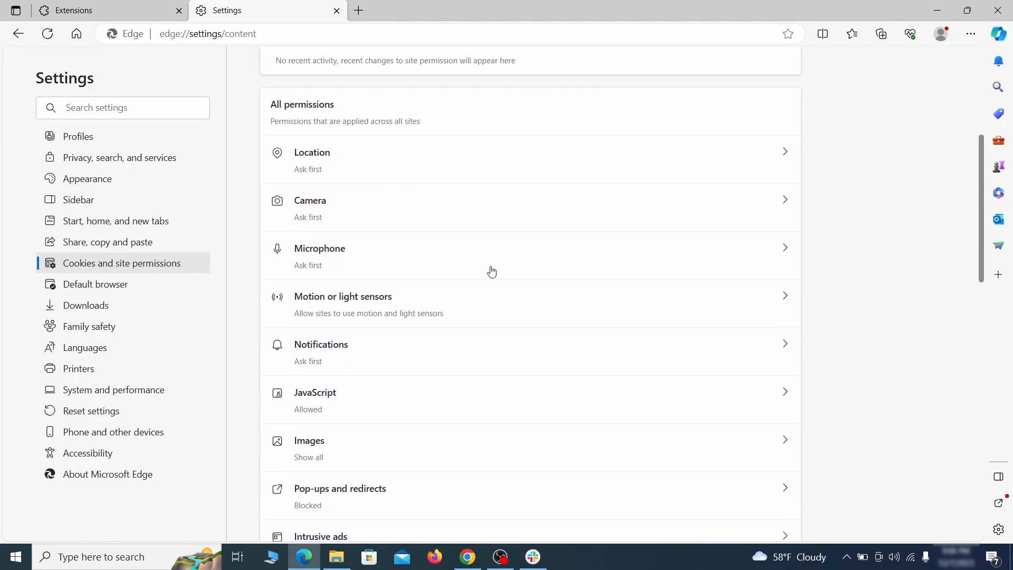
scroll(492, 272, "down", 2)
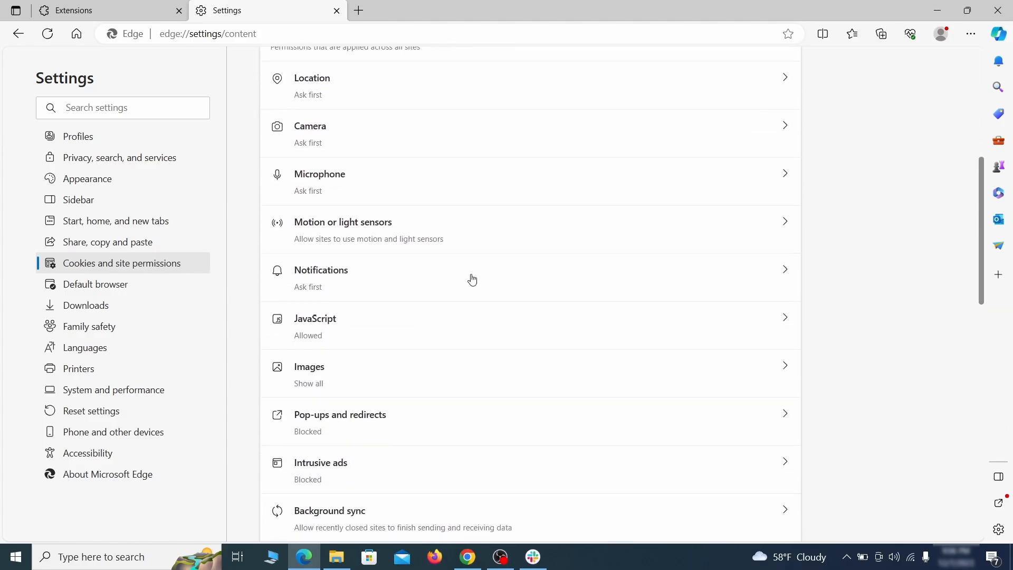
left_click(472, 279)
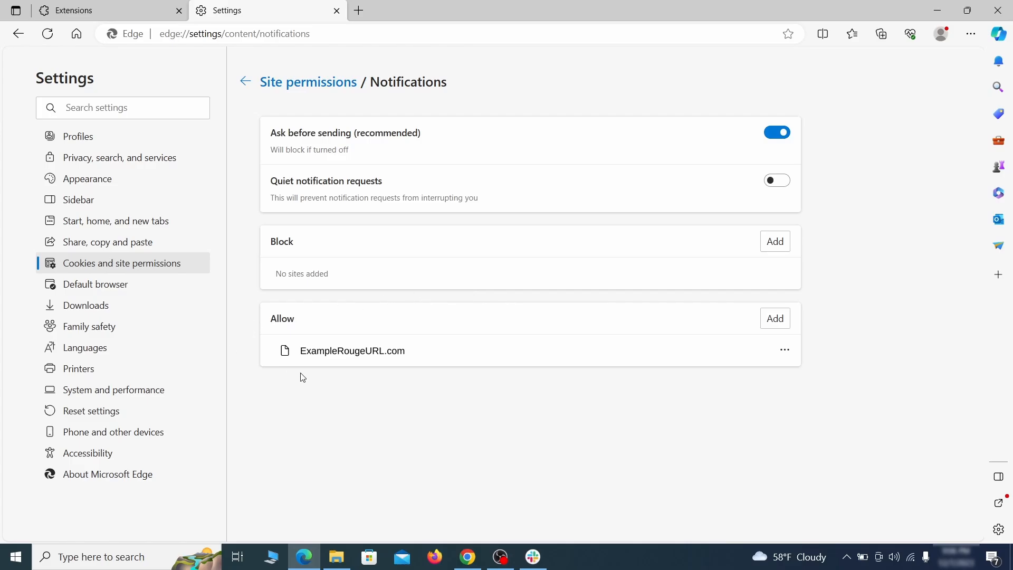
left_click(784, 350)
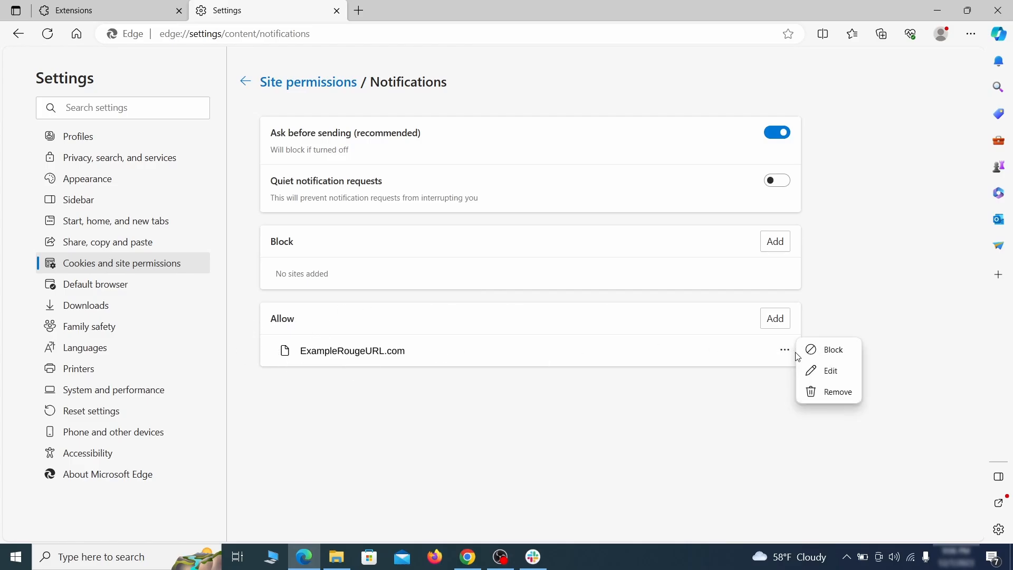
left_click(831, 395)
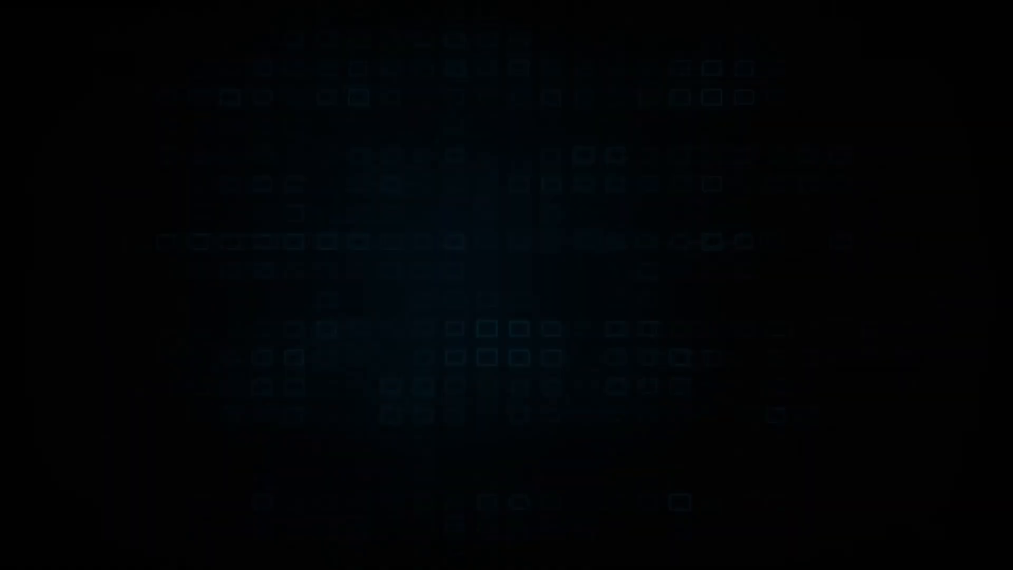